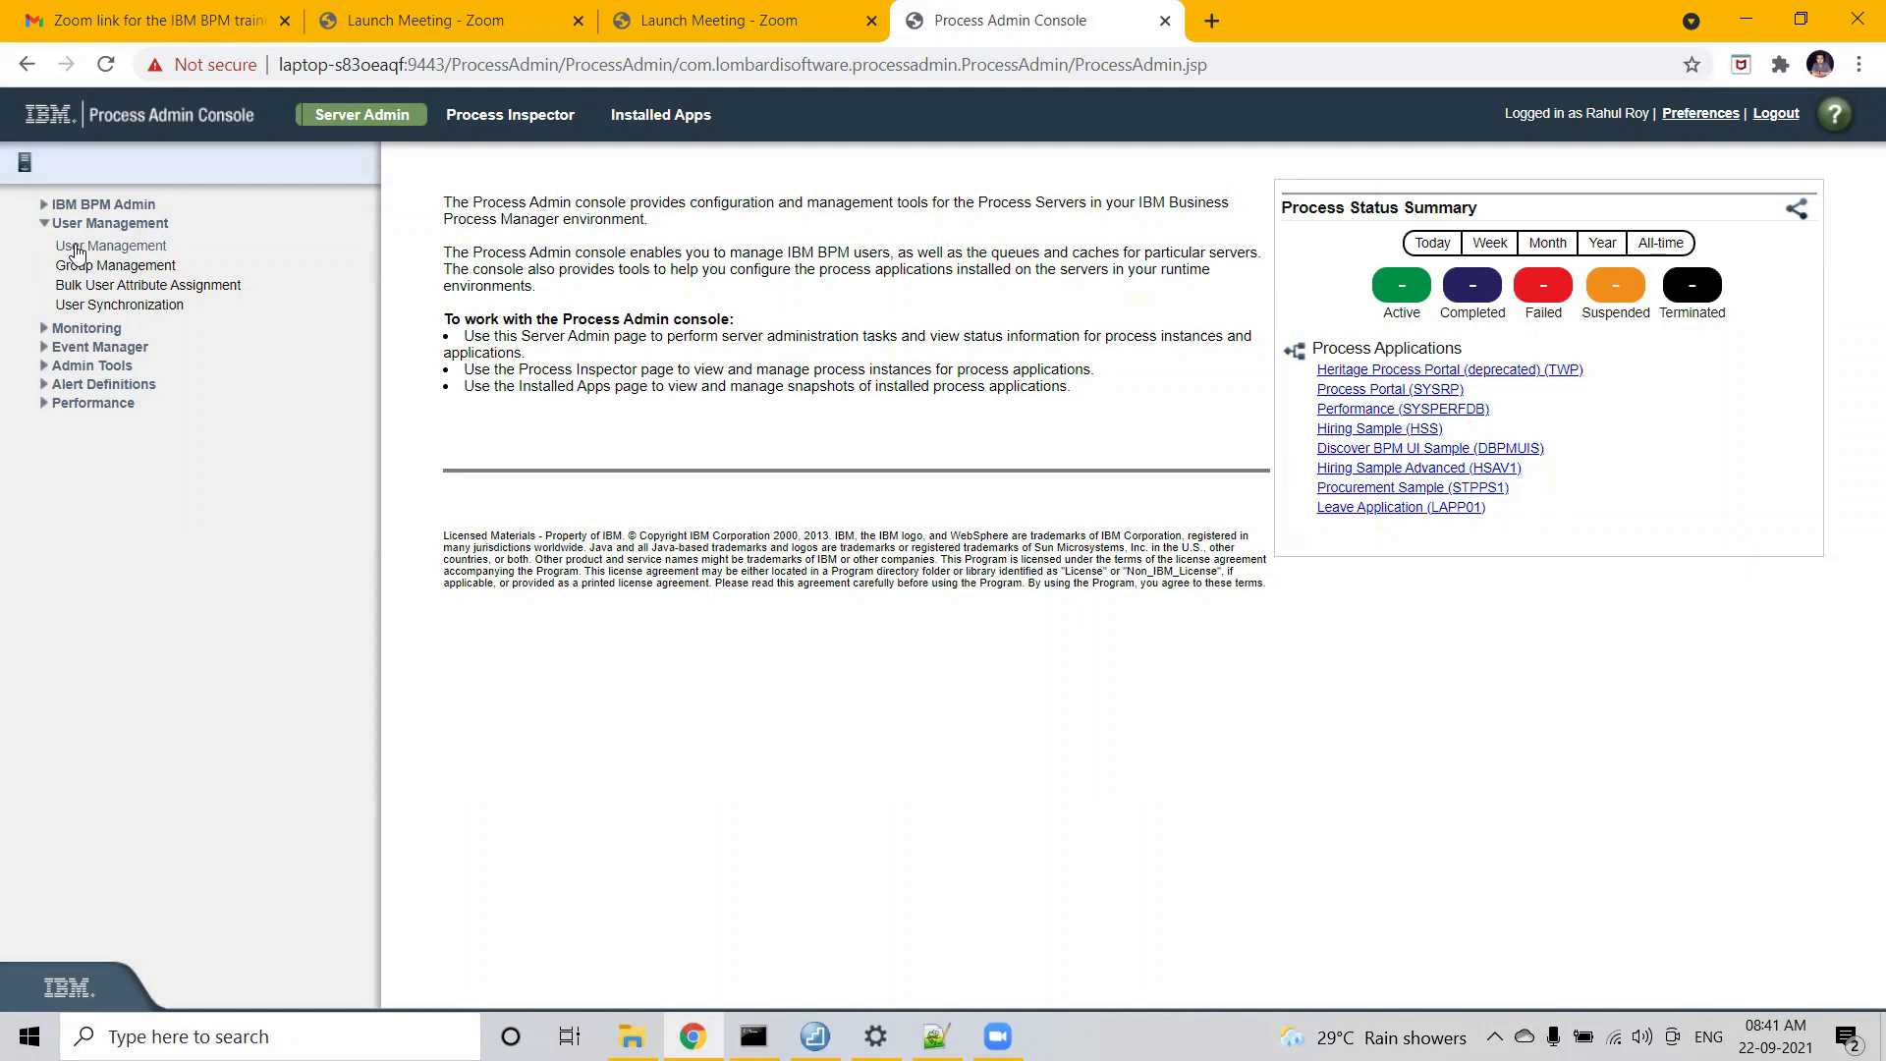
- Go to User Management > Maintain User Settings in the Server Admin navigation
click(77, 253)
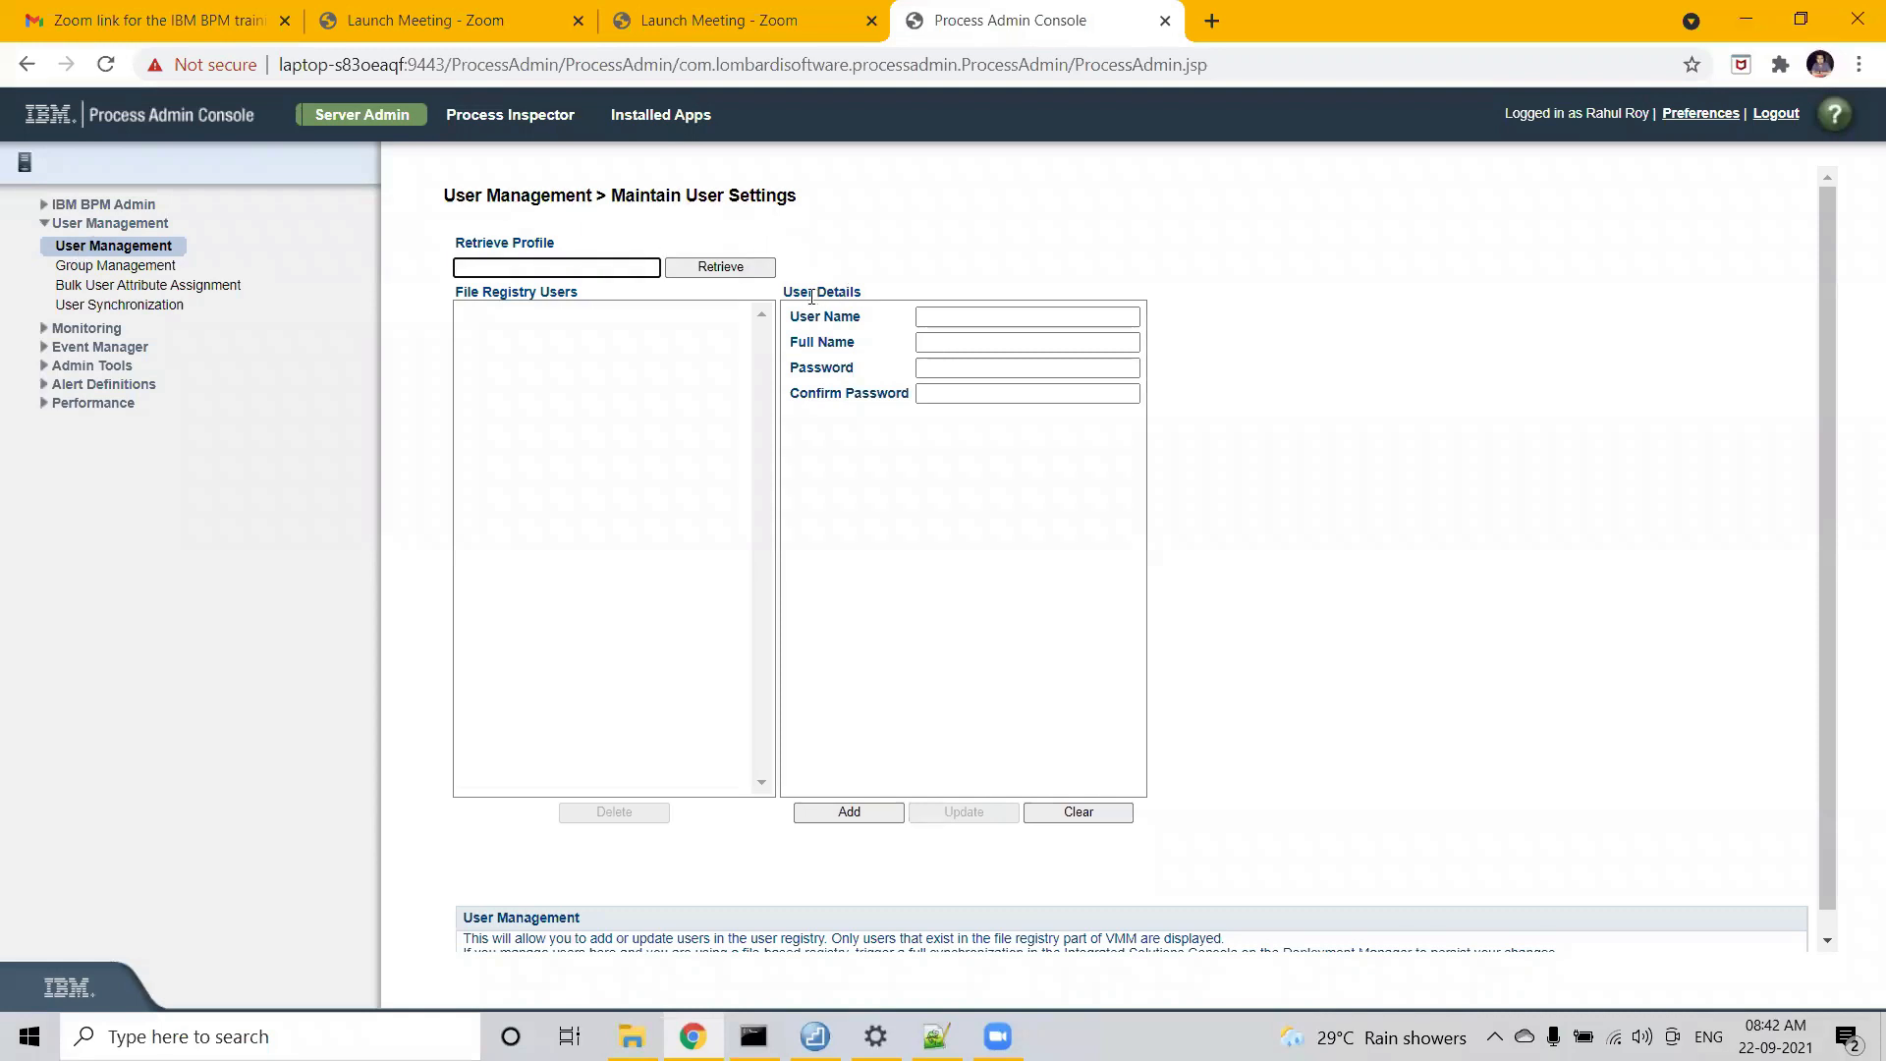
mouse_move(792, 293)
mouse_down()
mouse_move(873, 301)
mouse_move(788, 316)
mouse_up()
- Enter testUserOne as the user name and copy it into Full Name
click(859, 315)
click(853, 341)
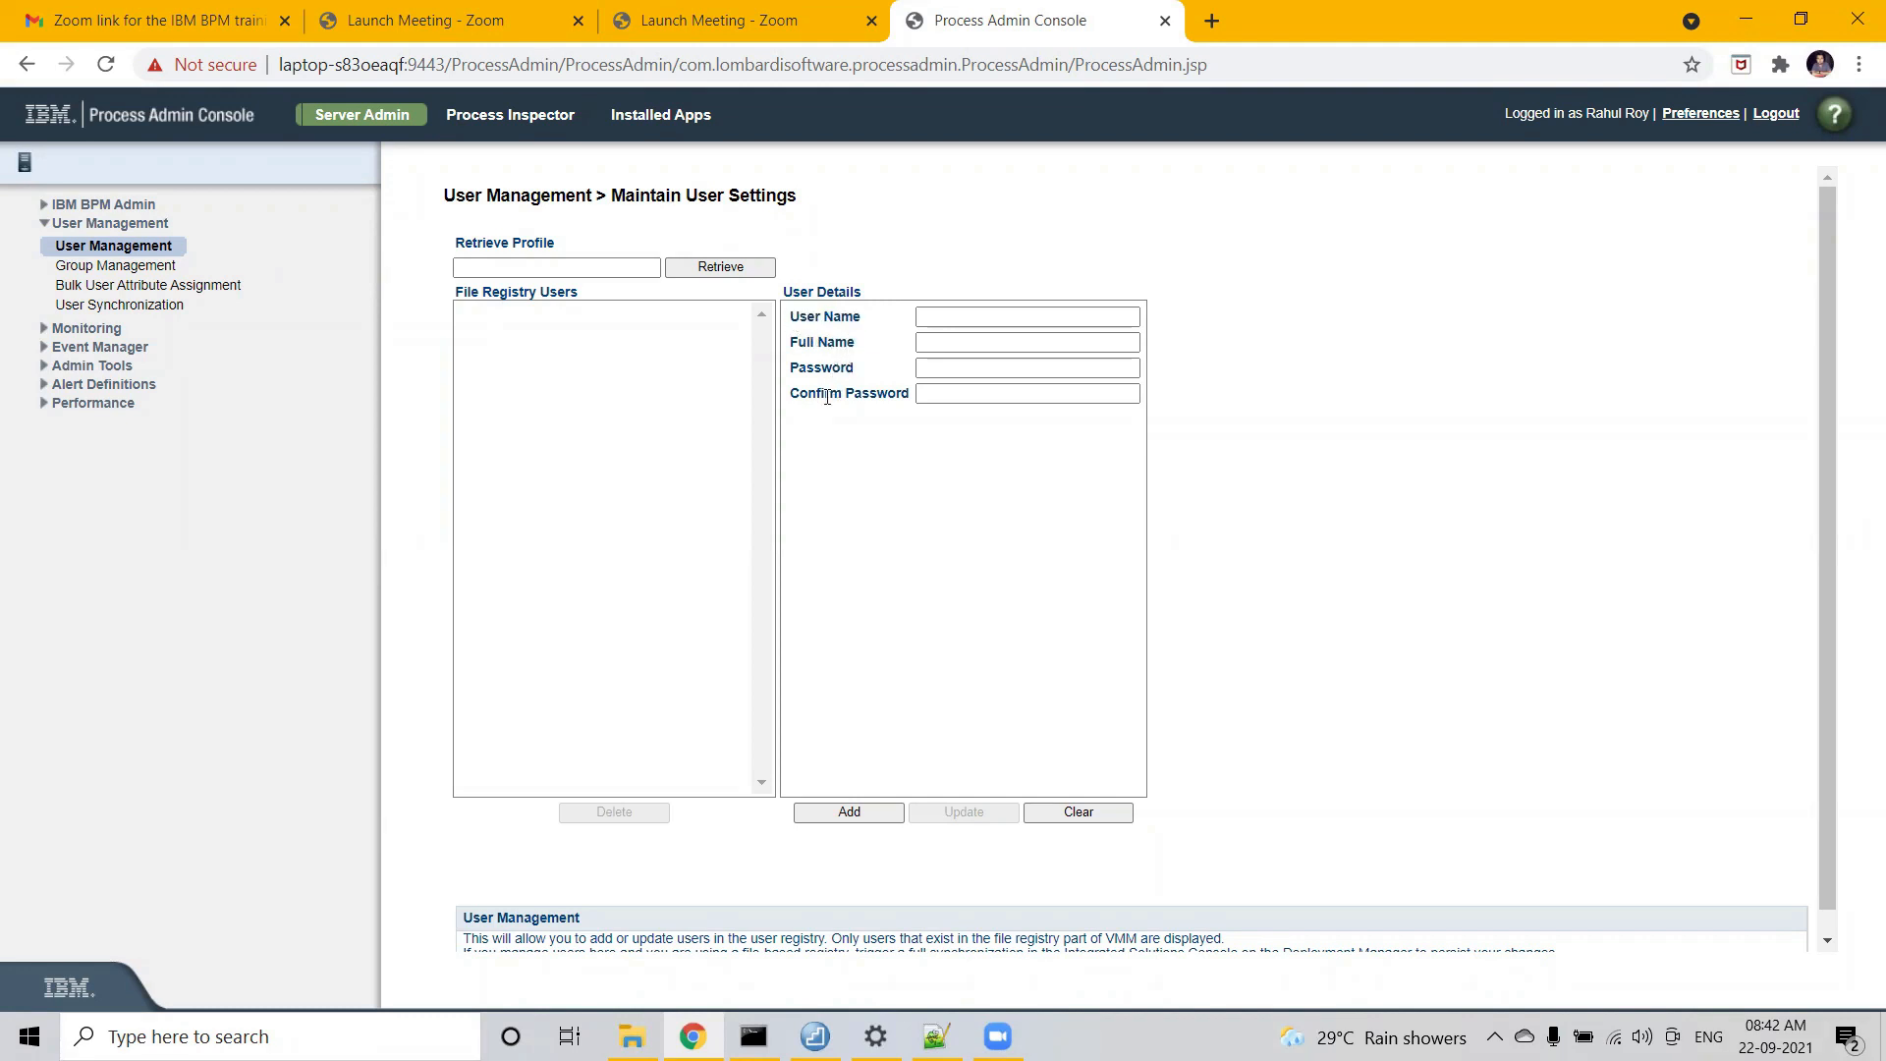
click(967, 317)
text(testUser0)
text(ne)
key(ctrl+a)
key(ctrl+c)
click(1033, 337)
key(ctrl+v)
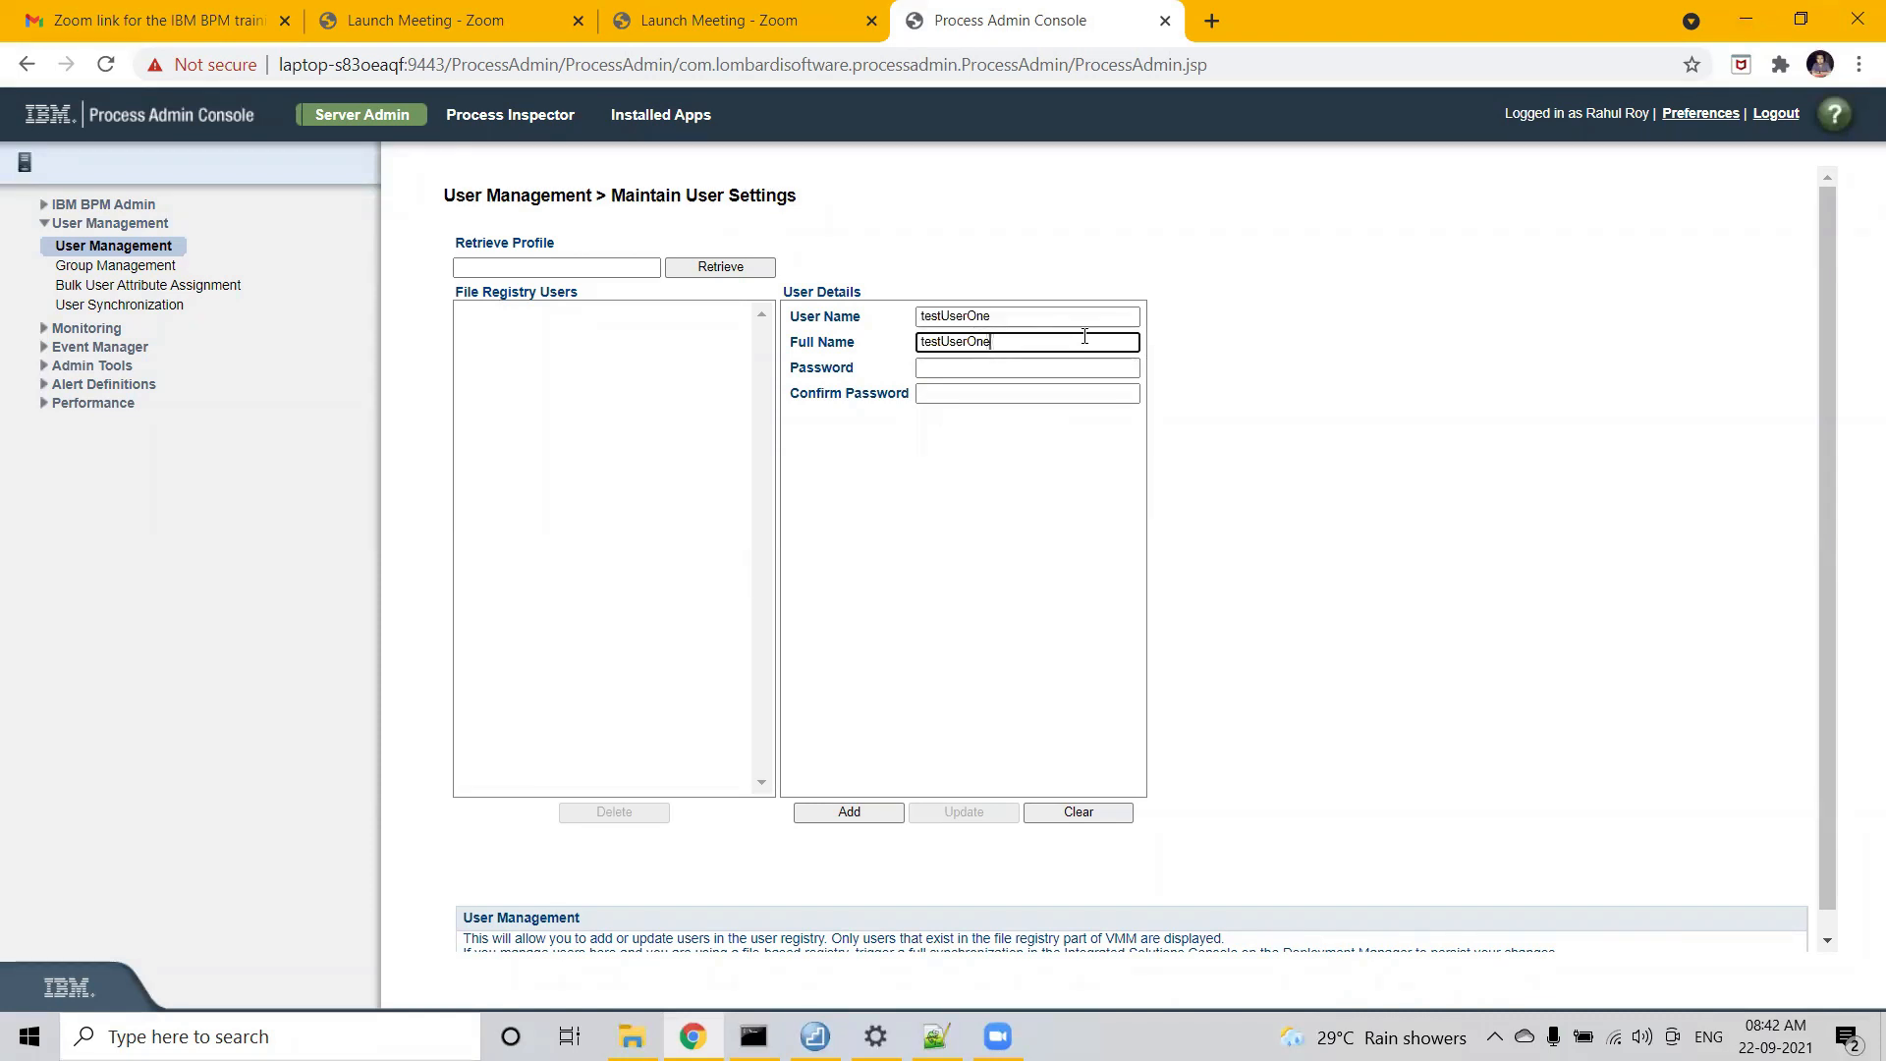
- Enter the new user's password and confirm it
click(999, 367)
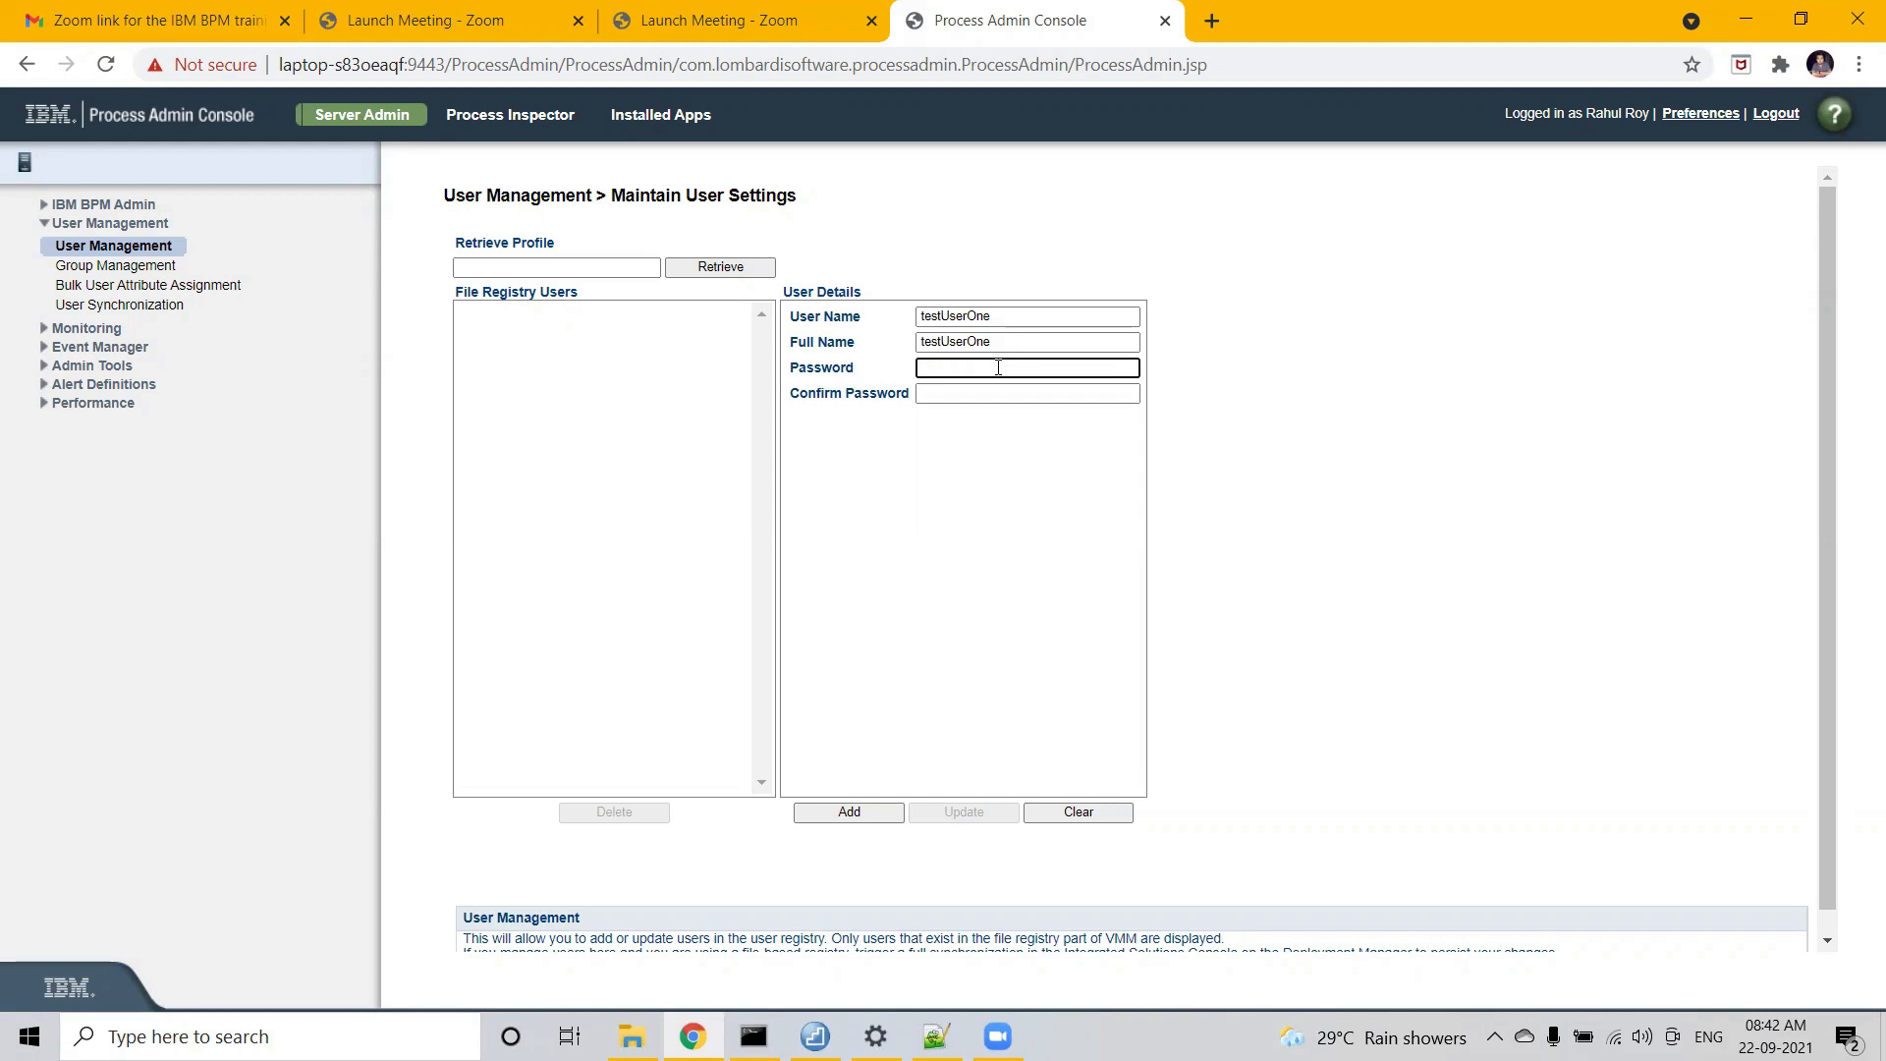
text(er)
key(Tab)
text(test)
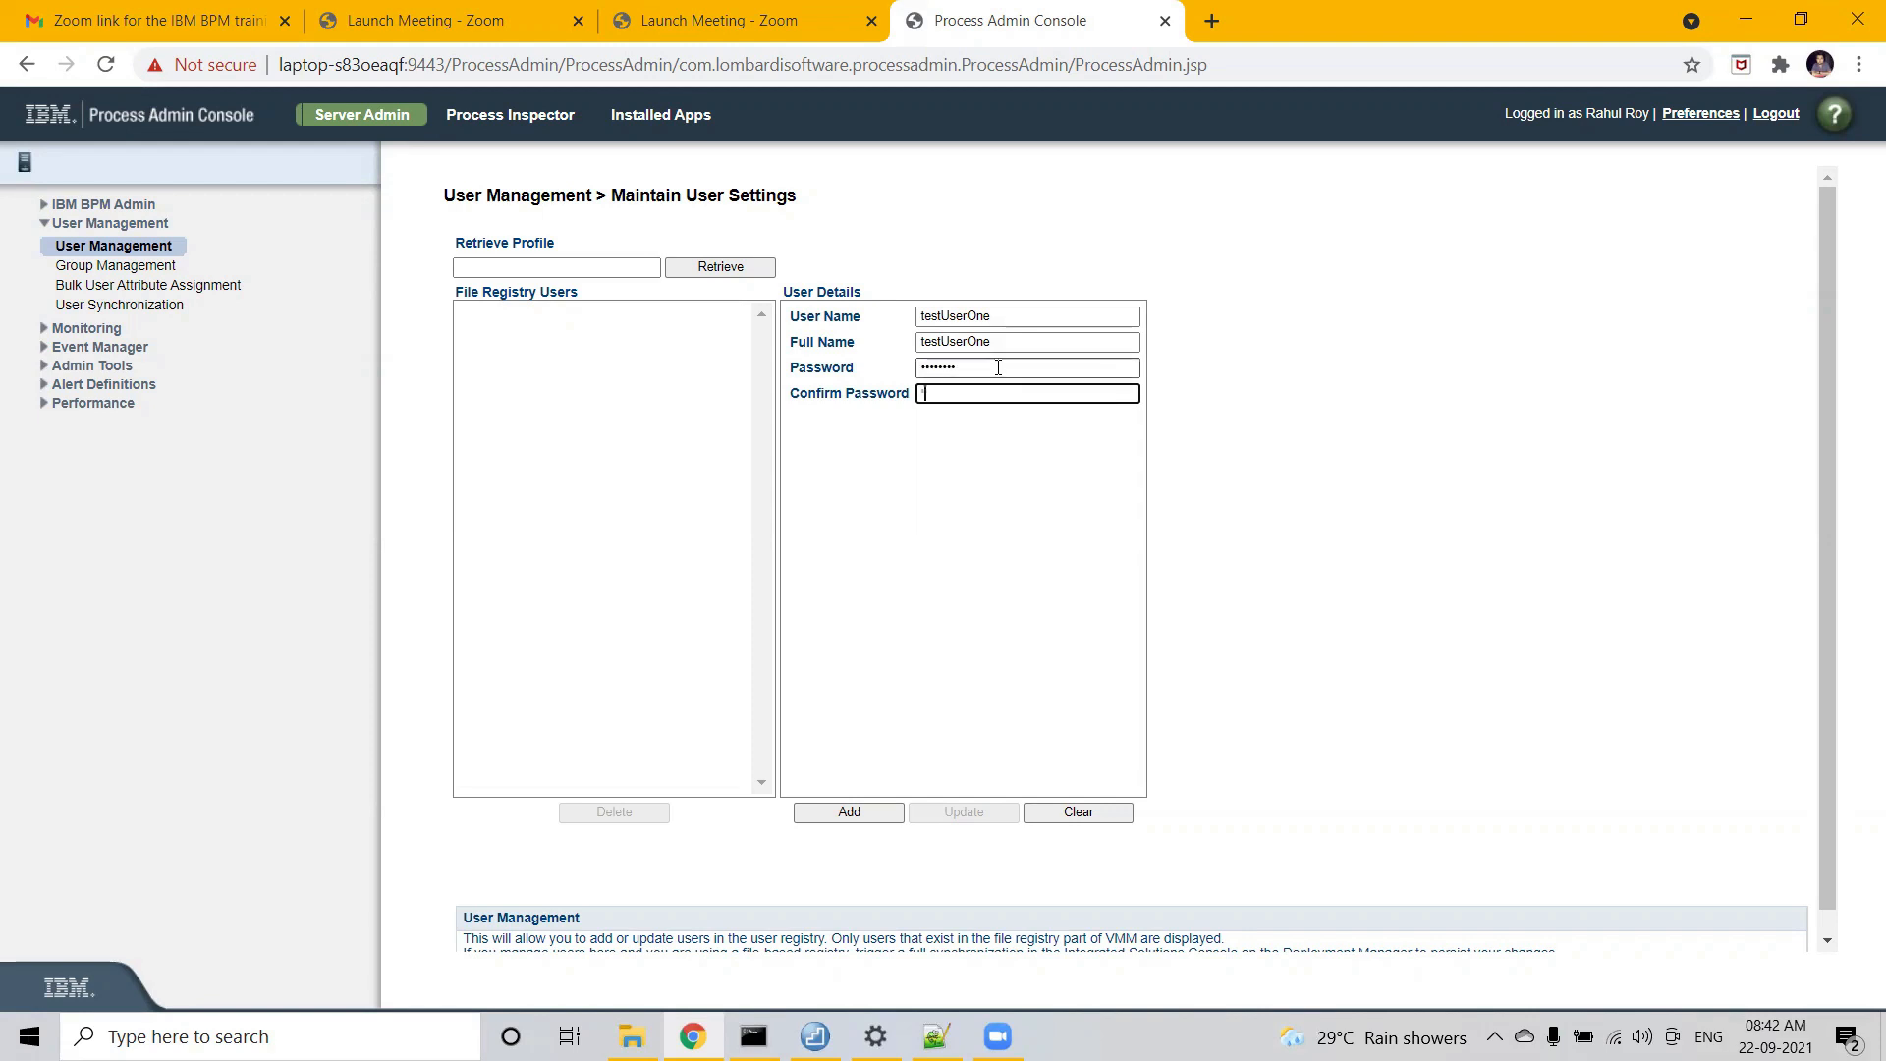
text(User)
click(971, 528)
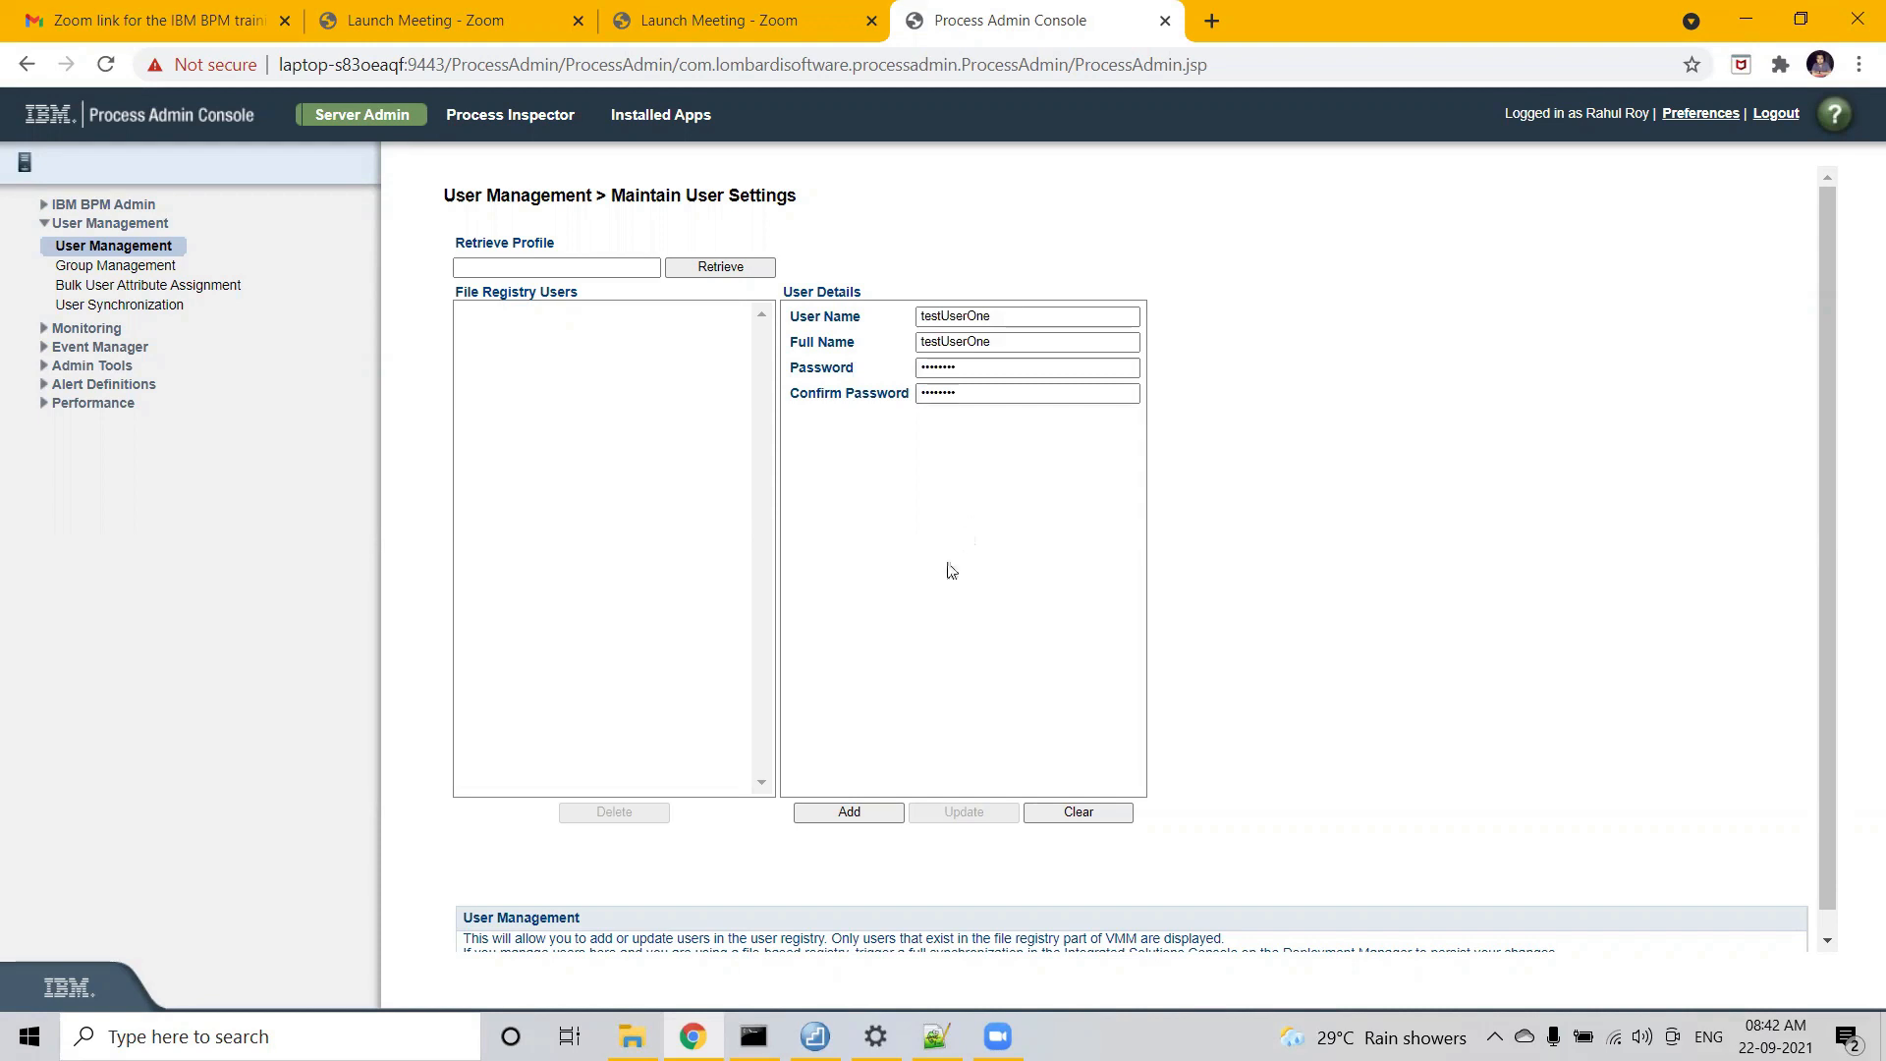
- Add testUserOne to the registry; it fails with a transaction rollback error
click(877, 812)
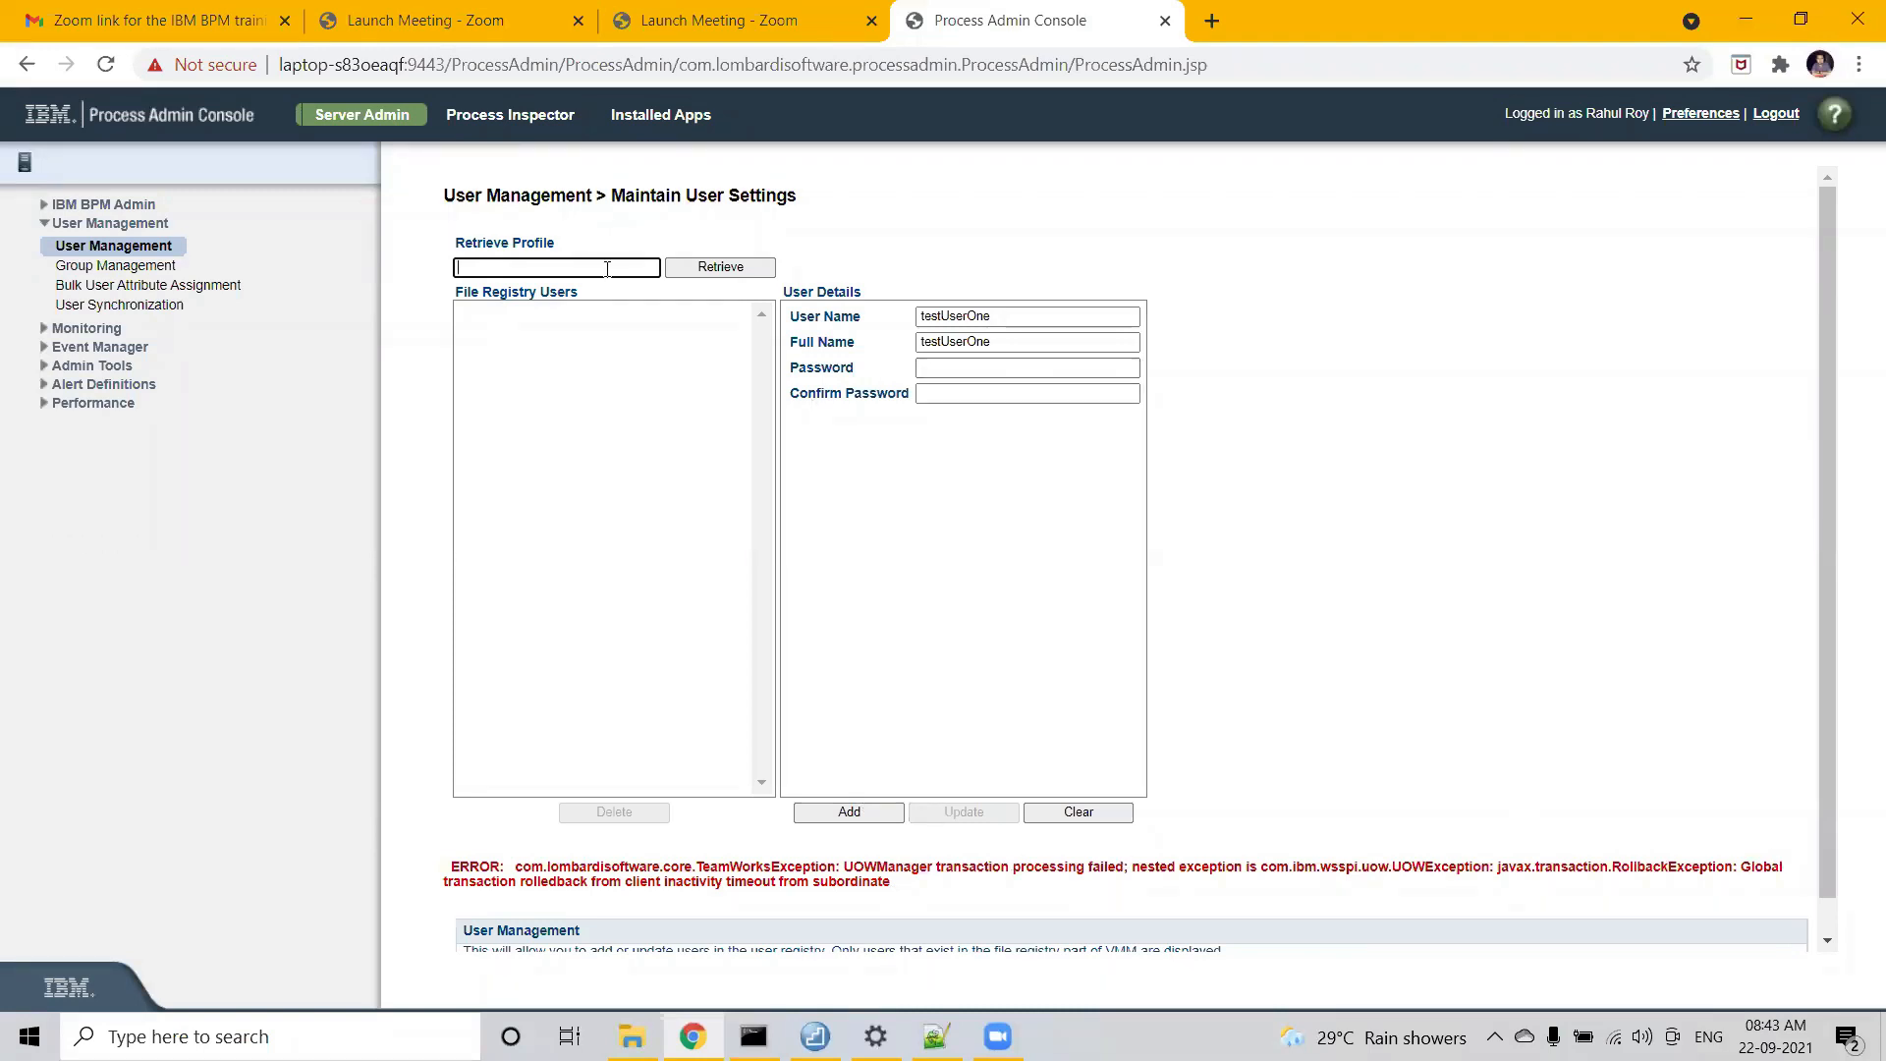
click(1010, 319)
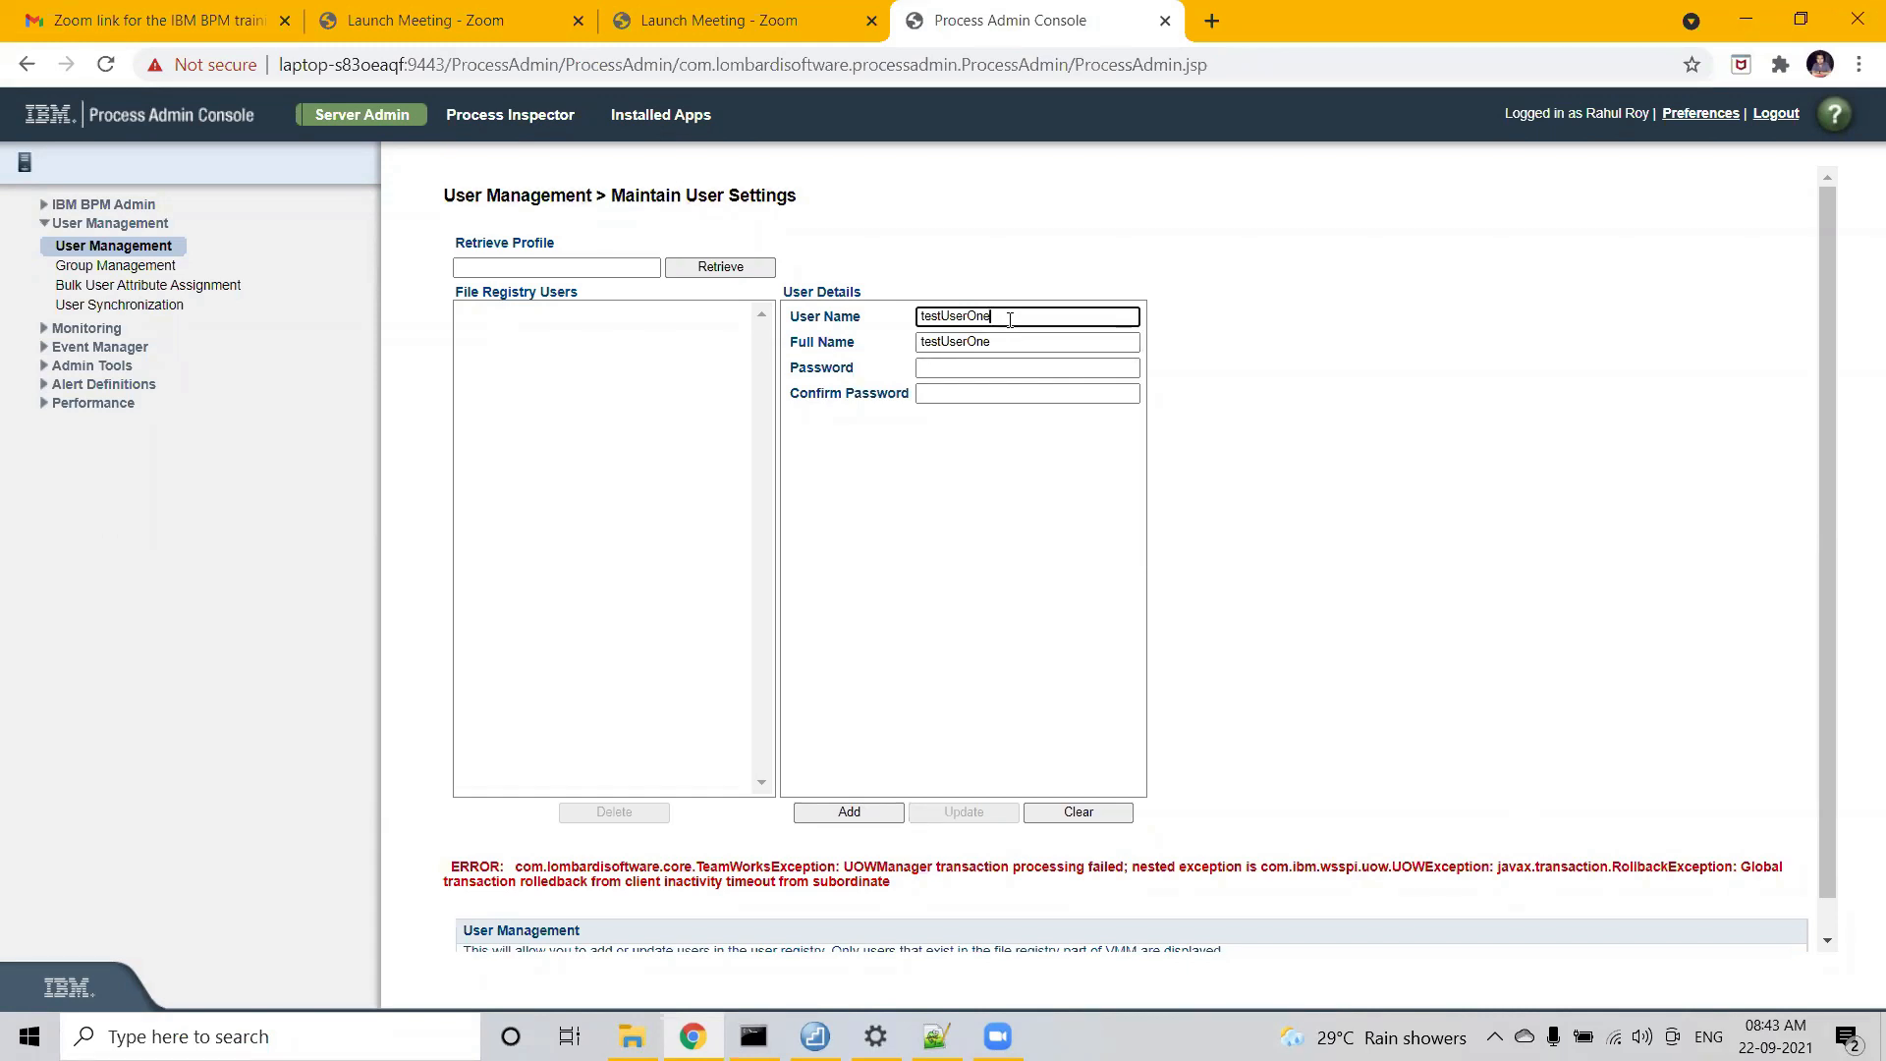
- Search the registry profiles for 'test' using Retrieve
click(524, 261)
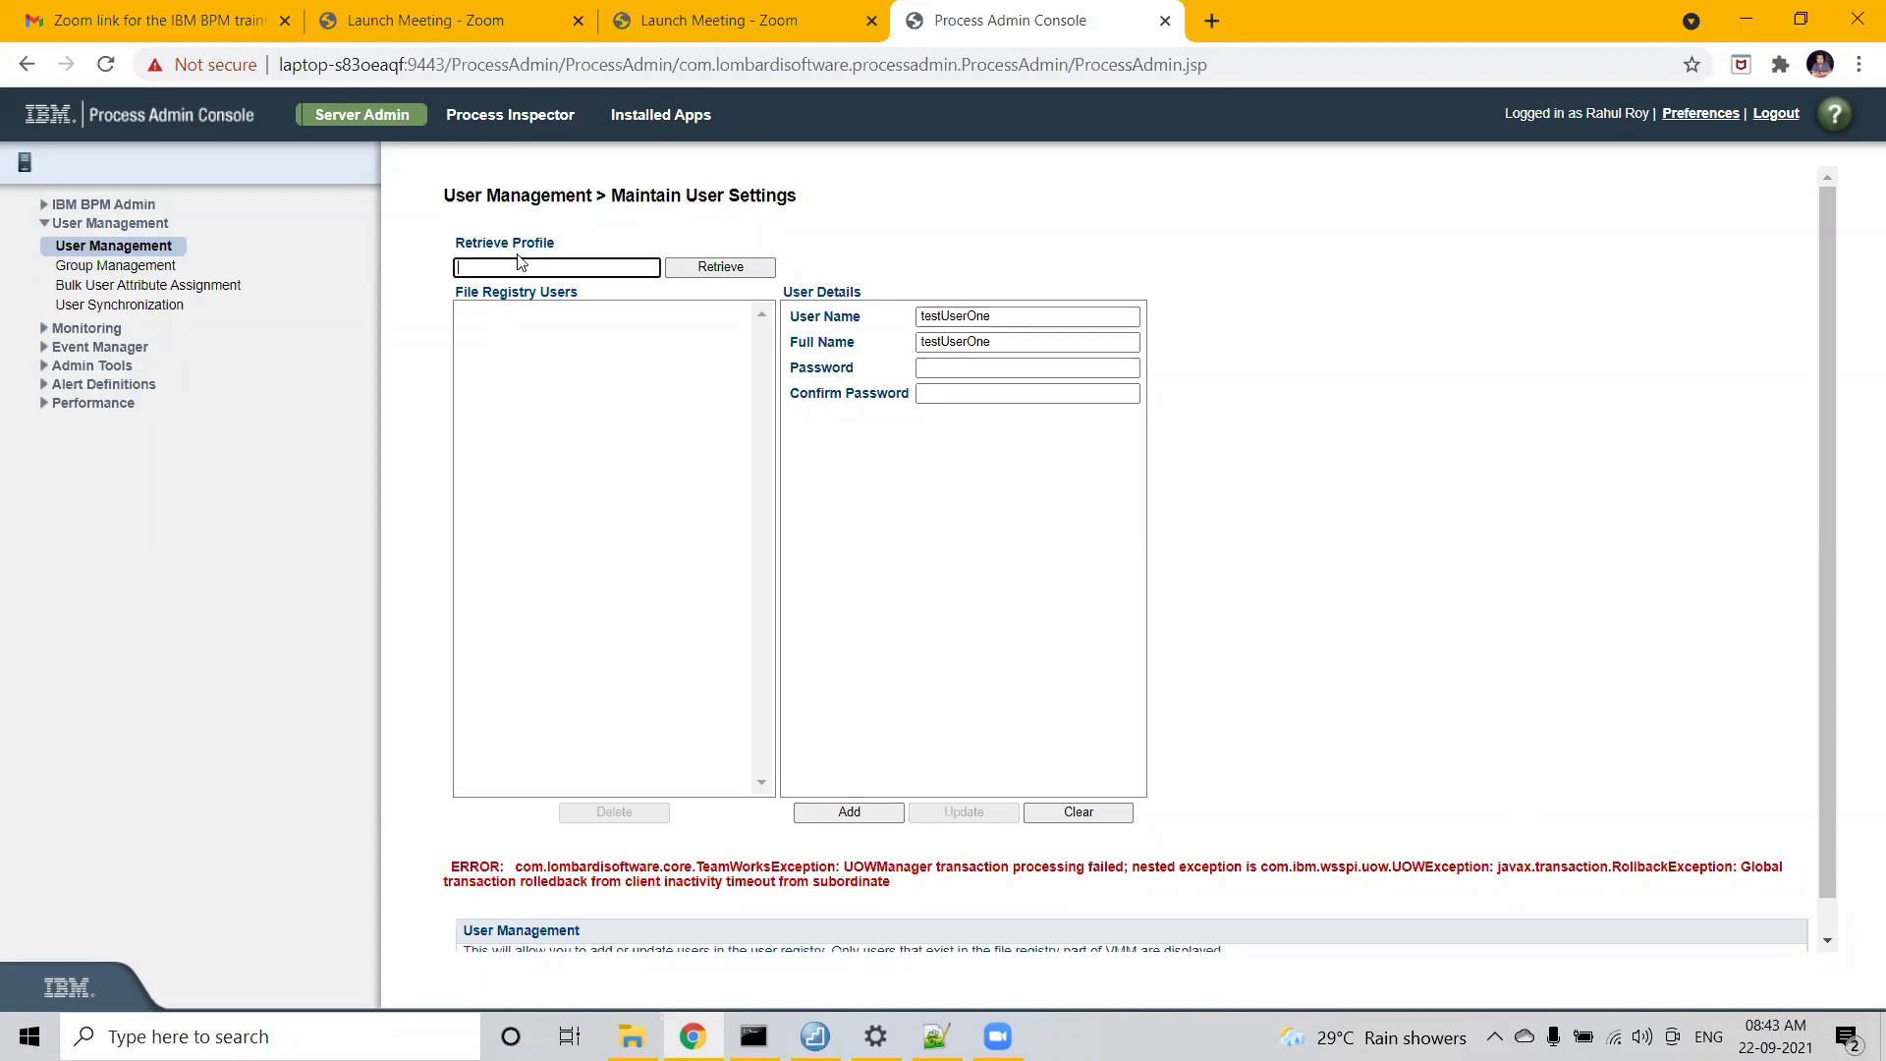
drag(554, 243, 459, 244)
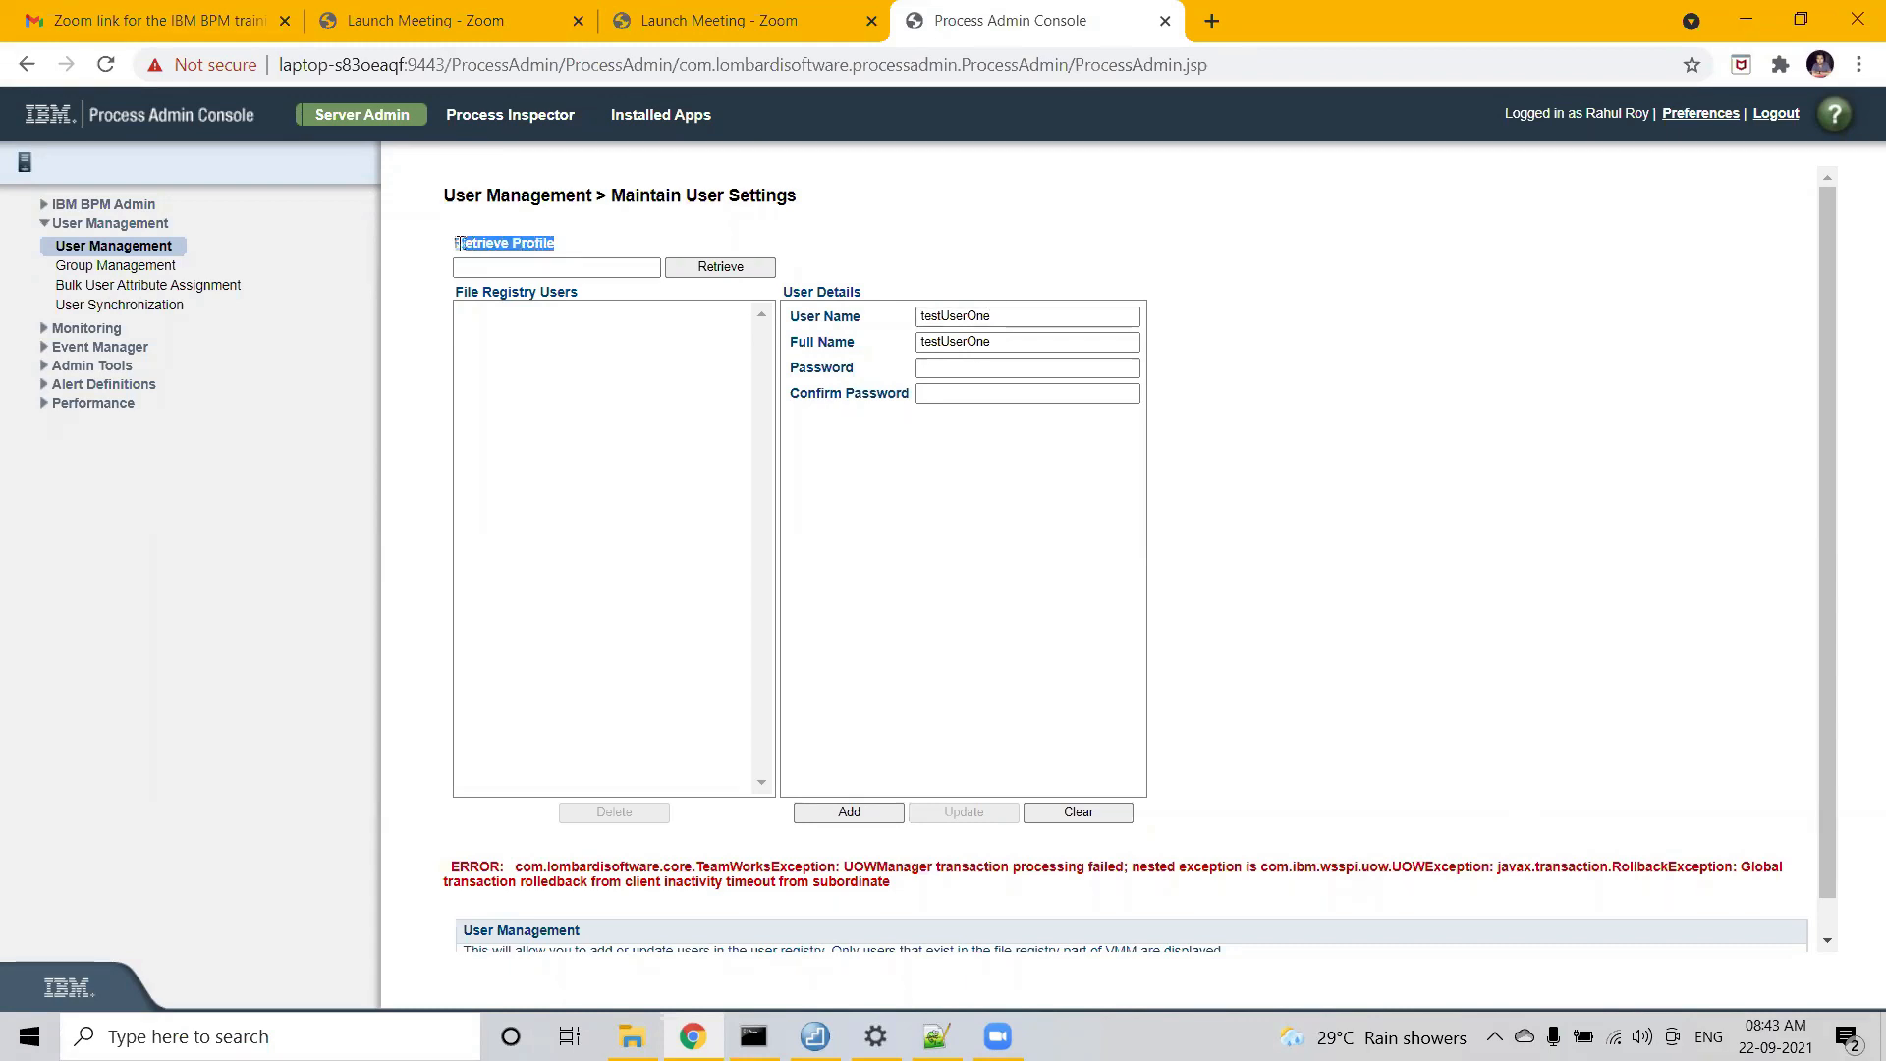
click(466, 267)
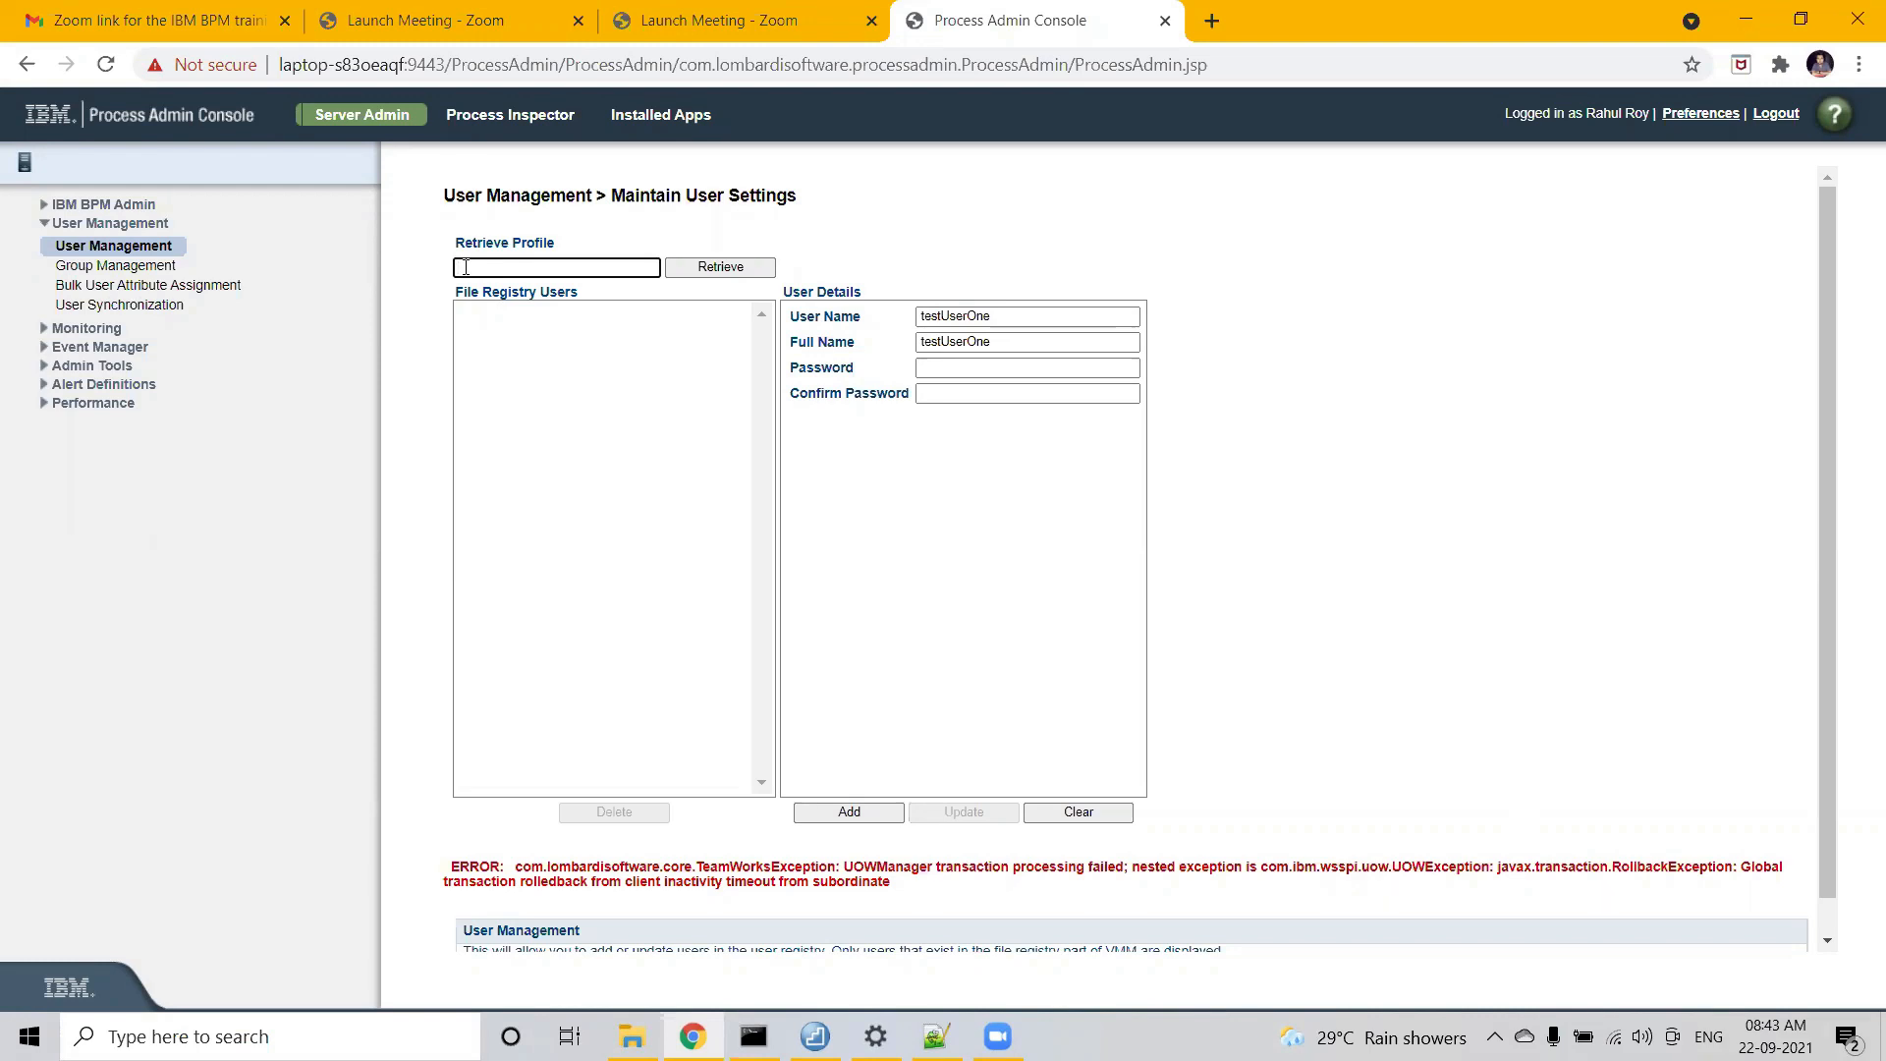
text(test)
drag(497, 269, 454, 270)
click(722, 269)
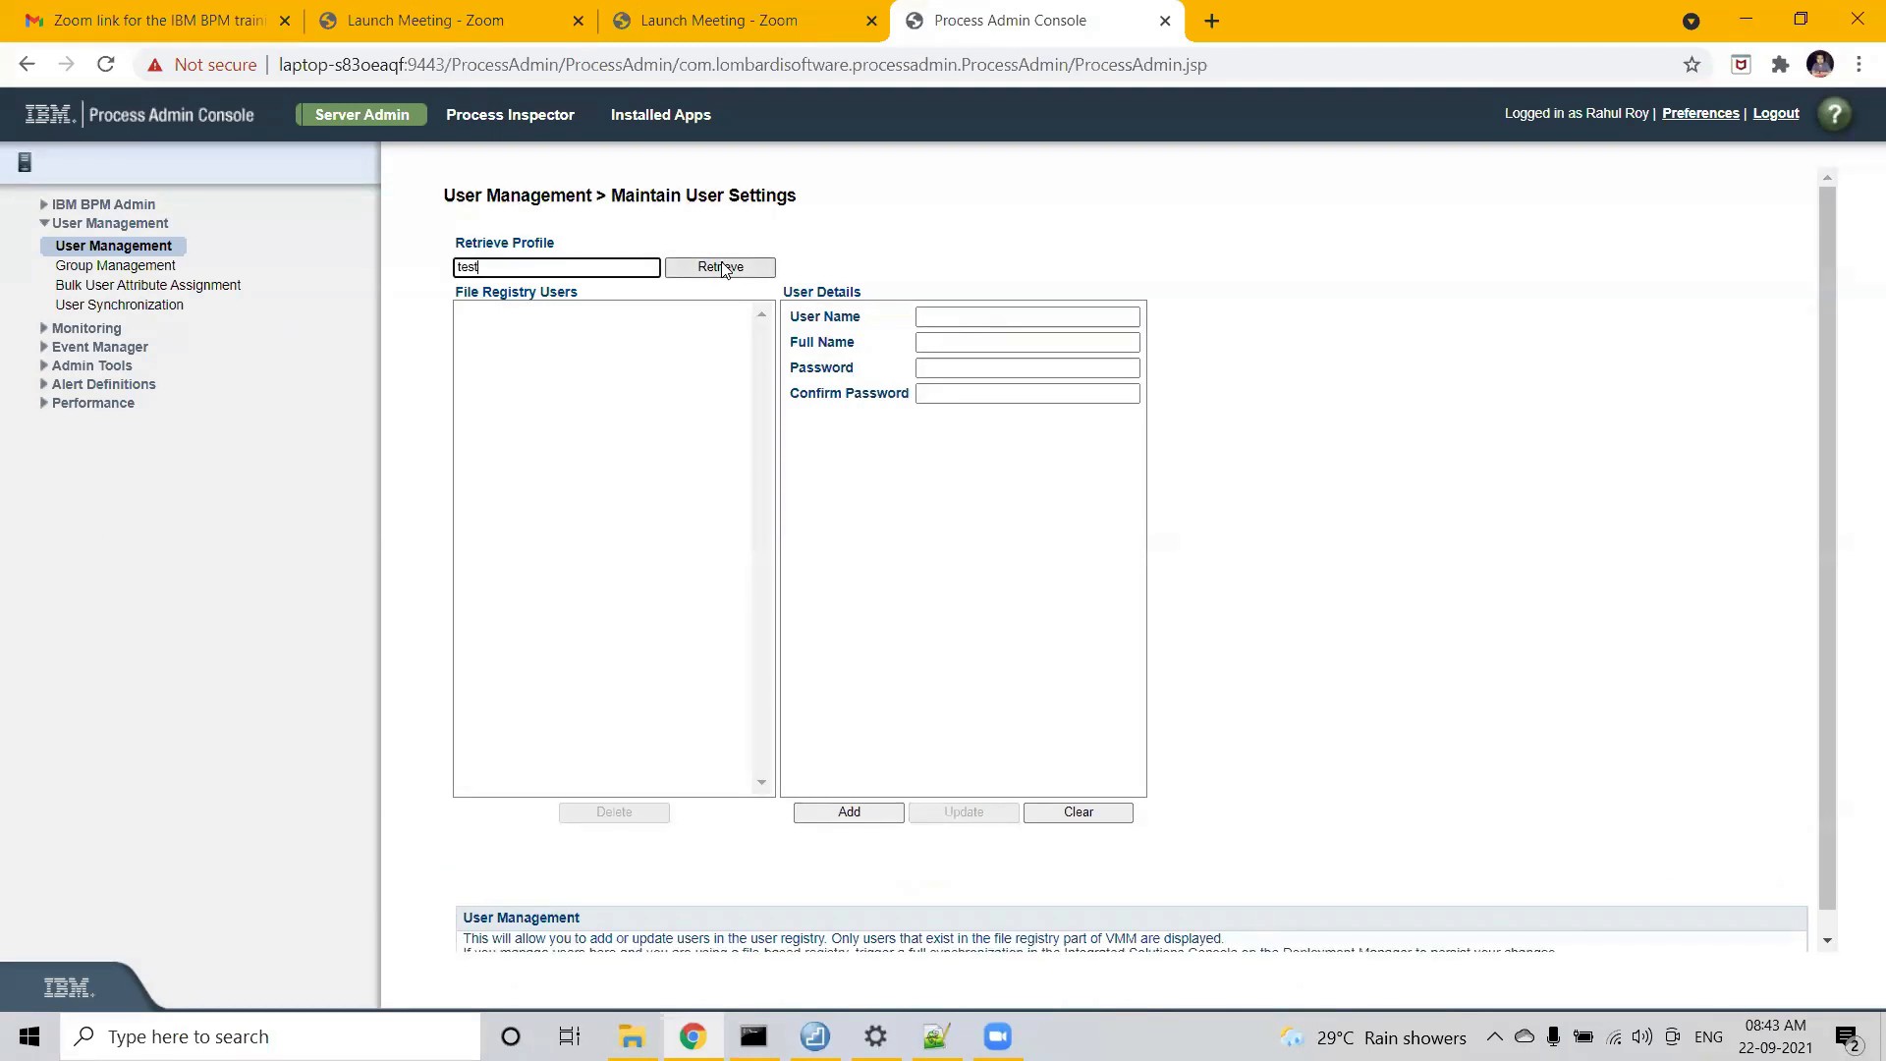
click(722, 271)
click(722, 271)
- Retrieve the administrator's profile by username and load it into the details form
drag(521, 267, 438, 280)
text(rahul)
click(735, 271)
click(480, 315)
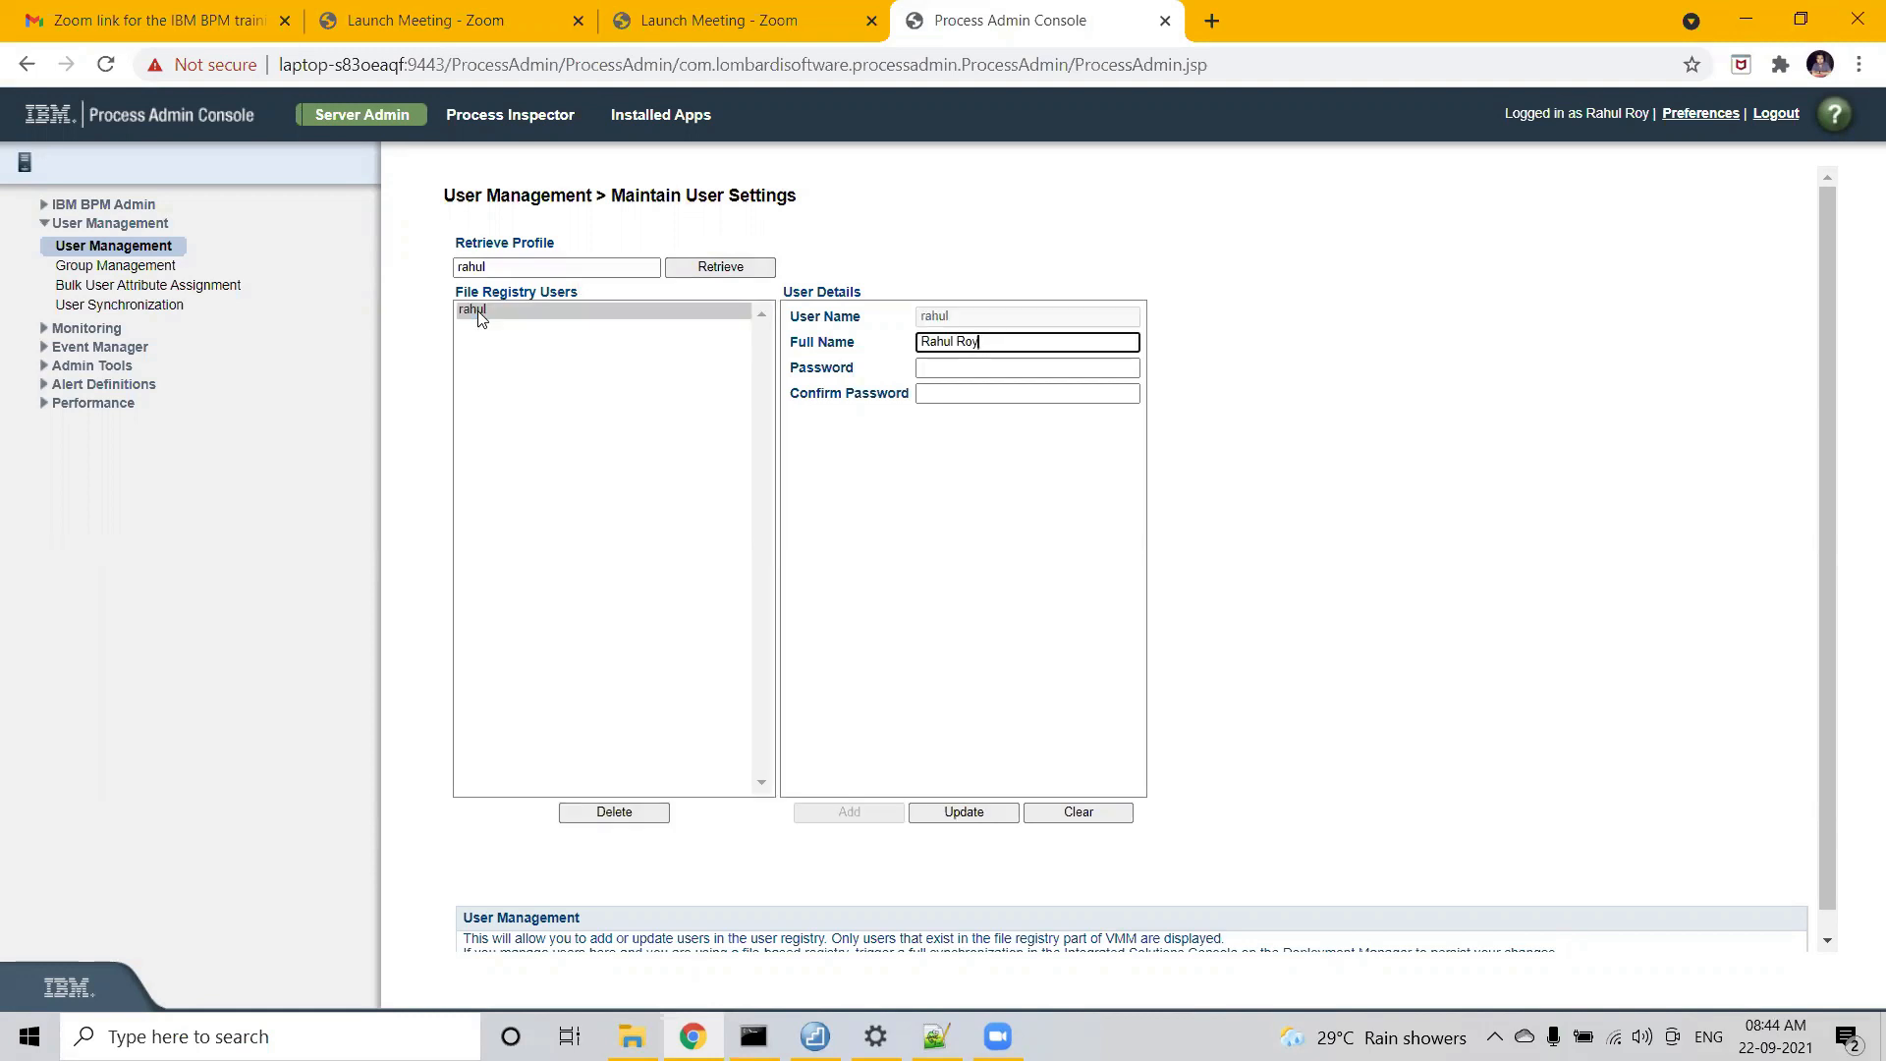
click(892, 239)
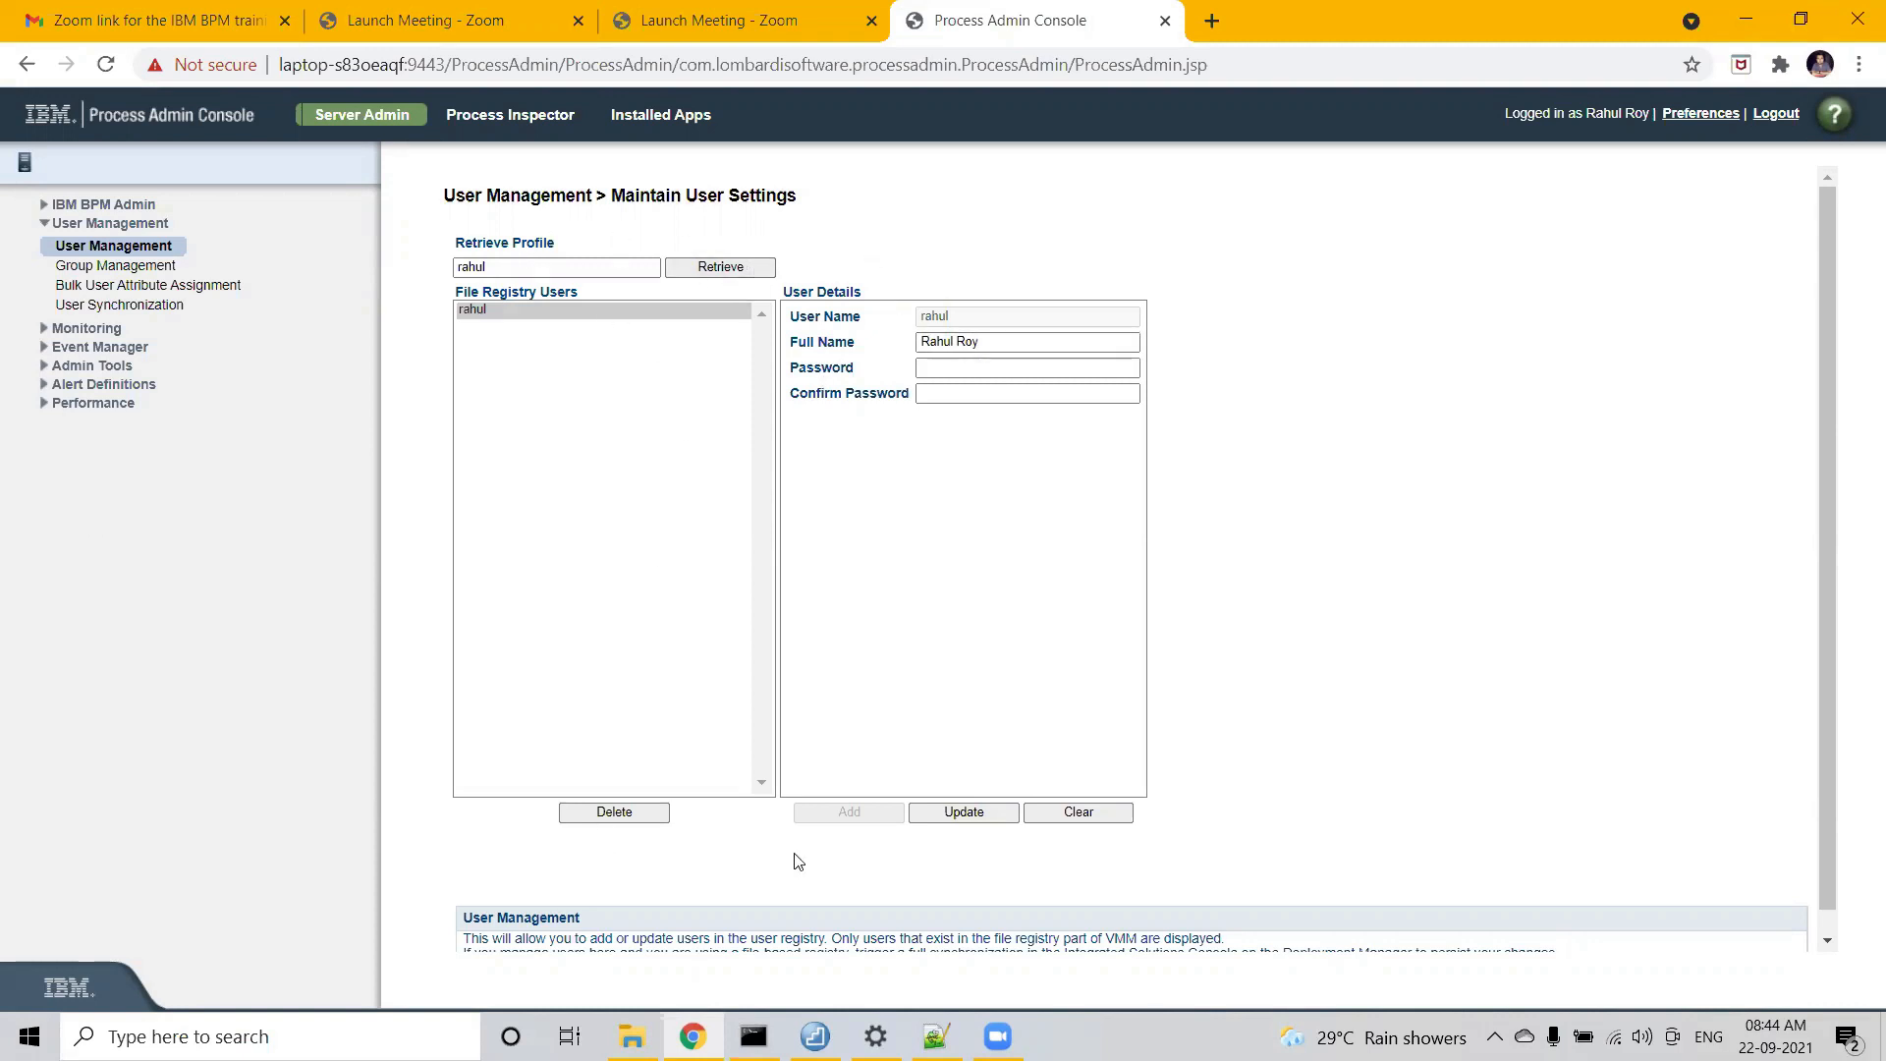
- Clear the details form and enter the new user's user name and full name
click(1061, 813)
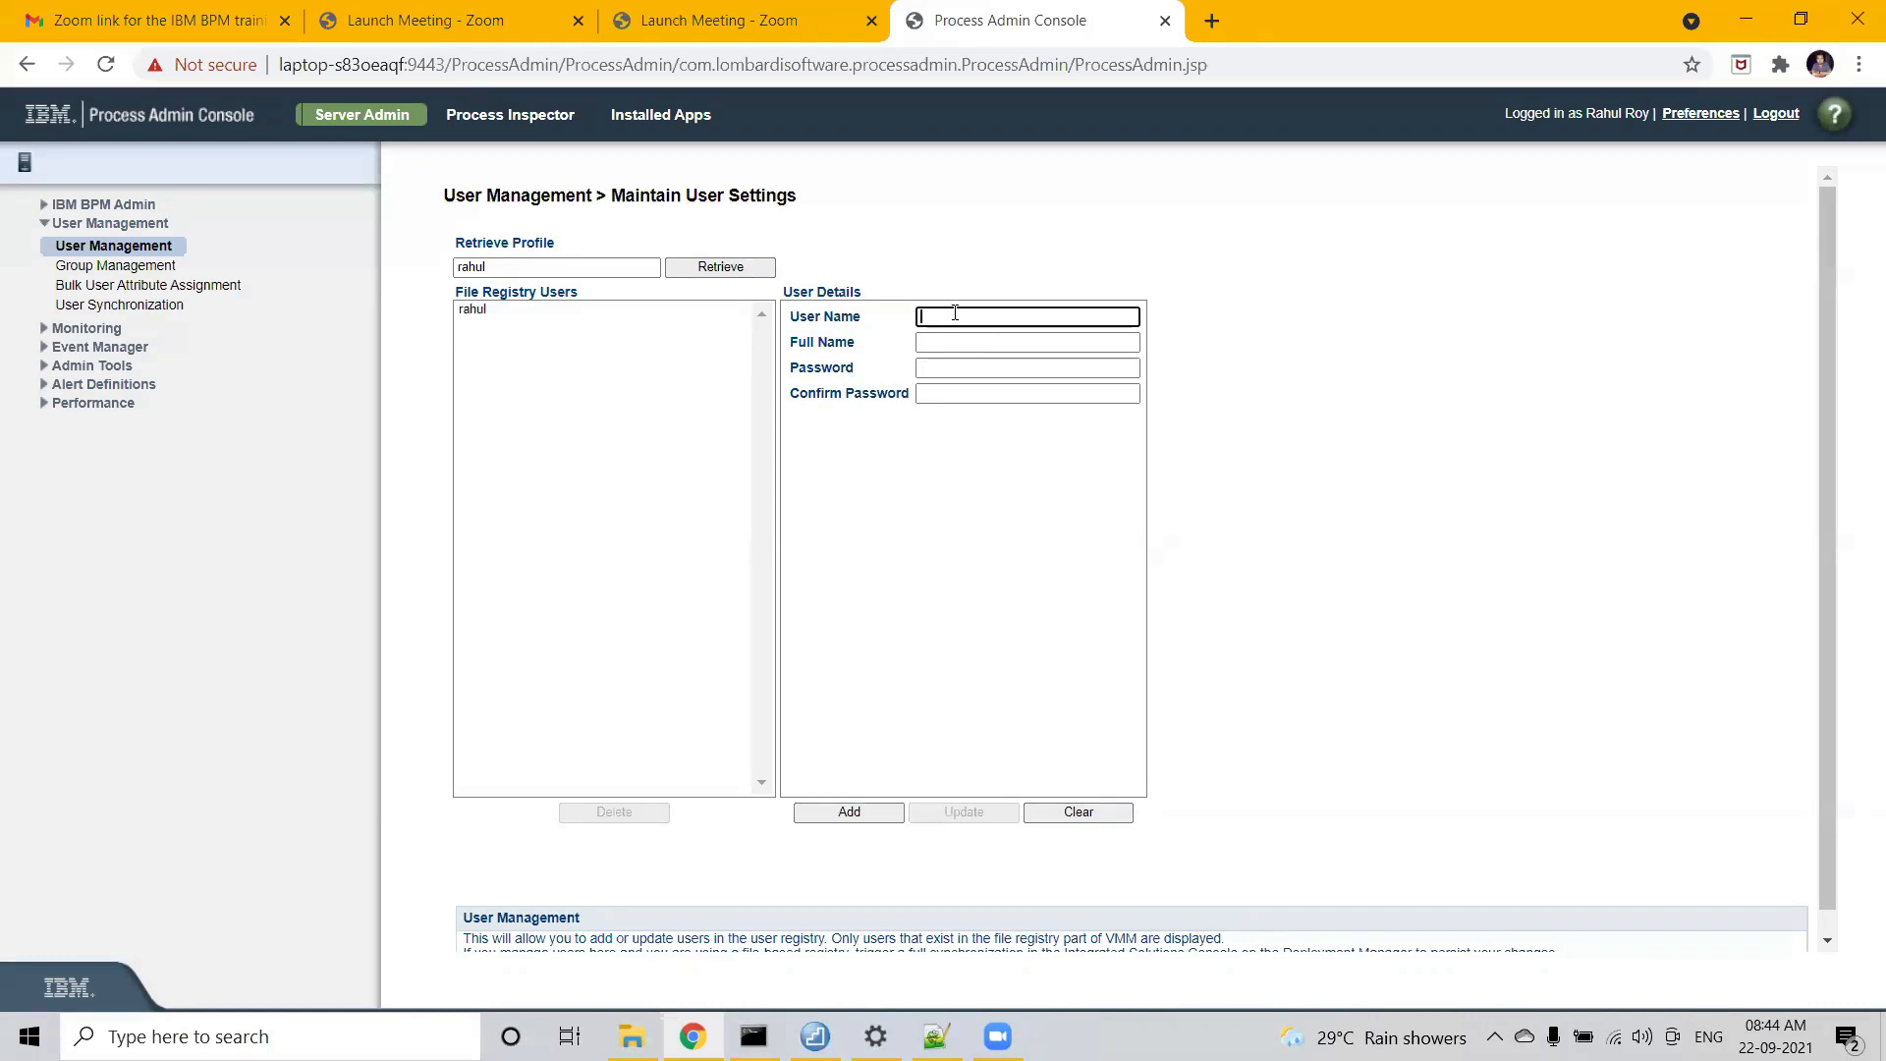
text(alex)
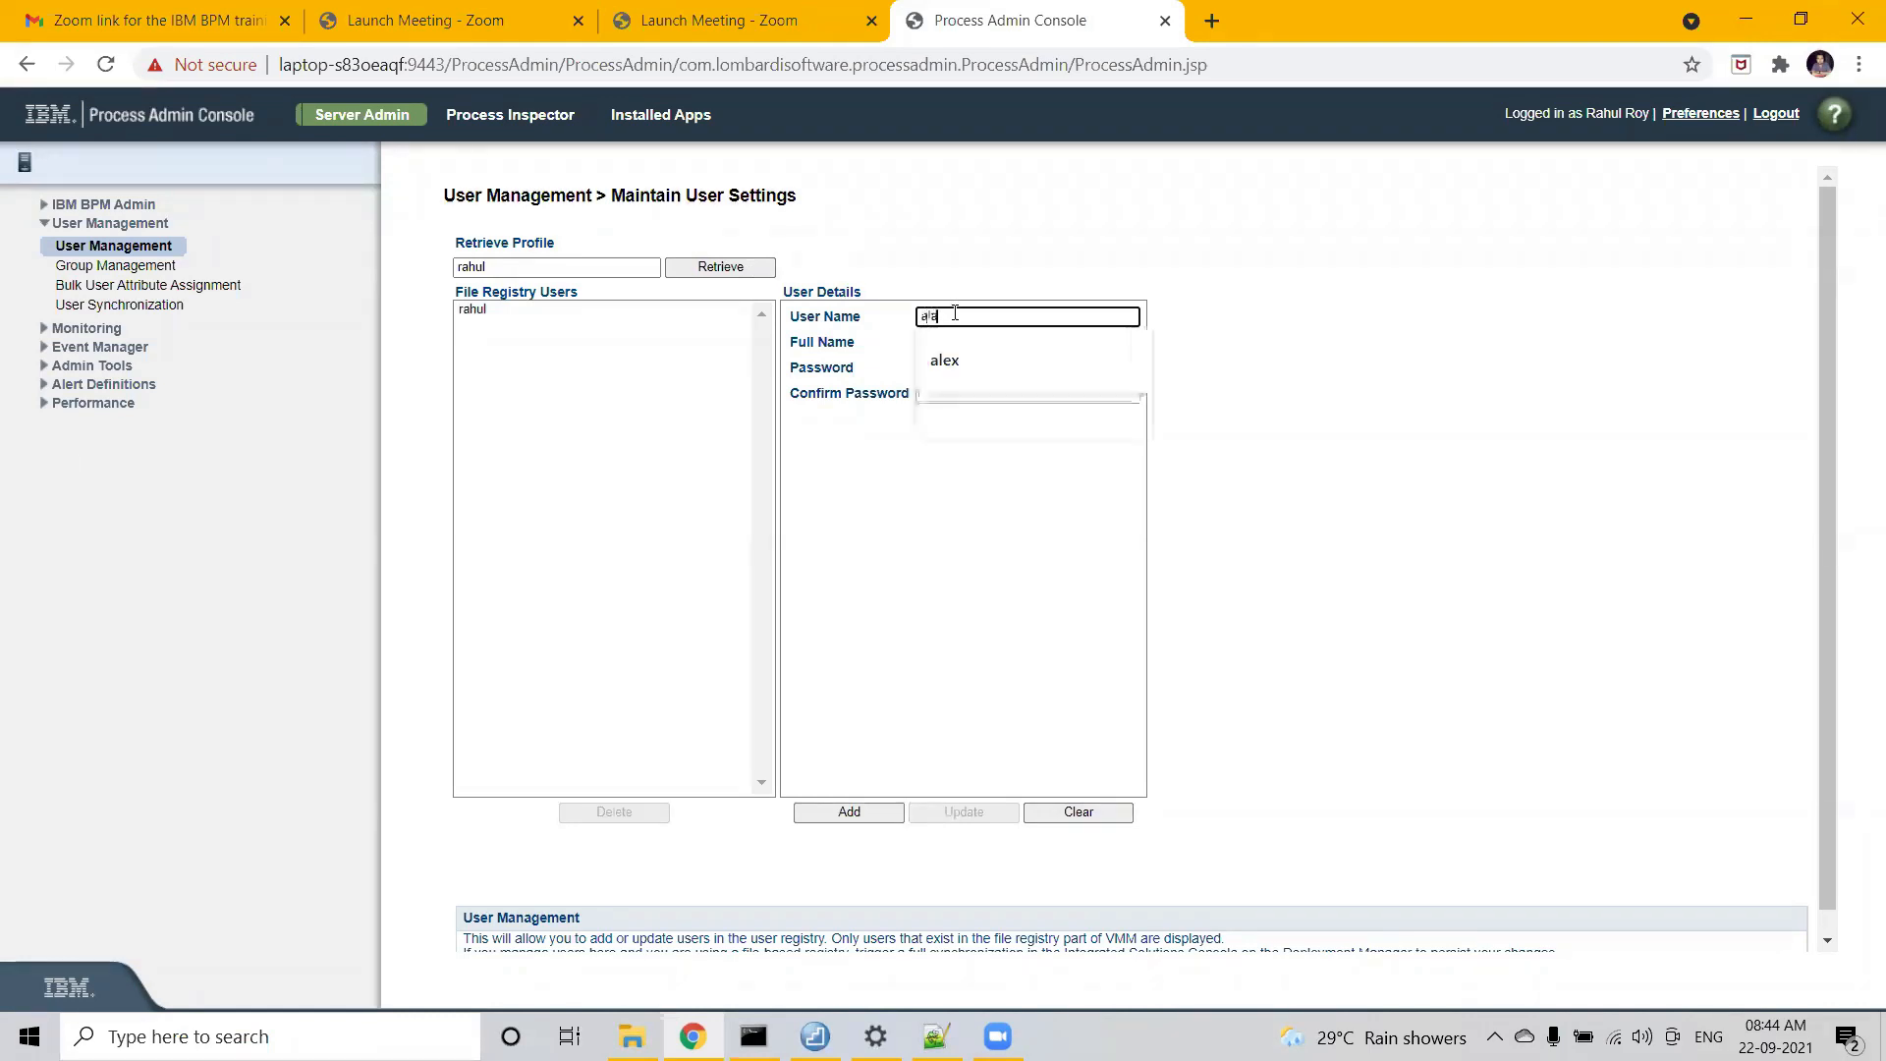
key(Tab)
text(Alex)
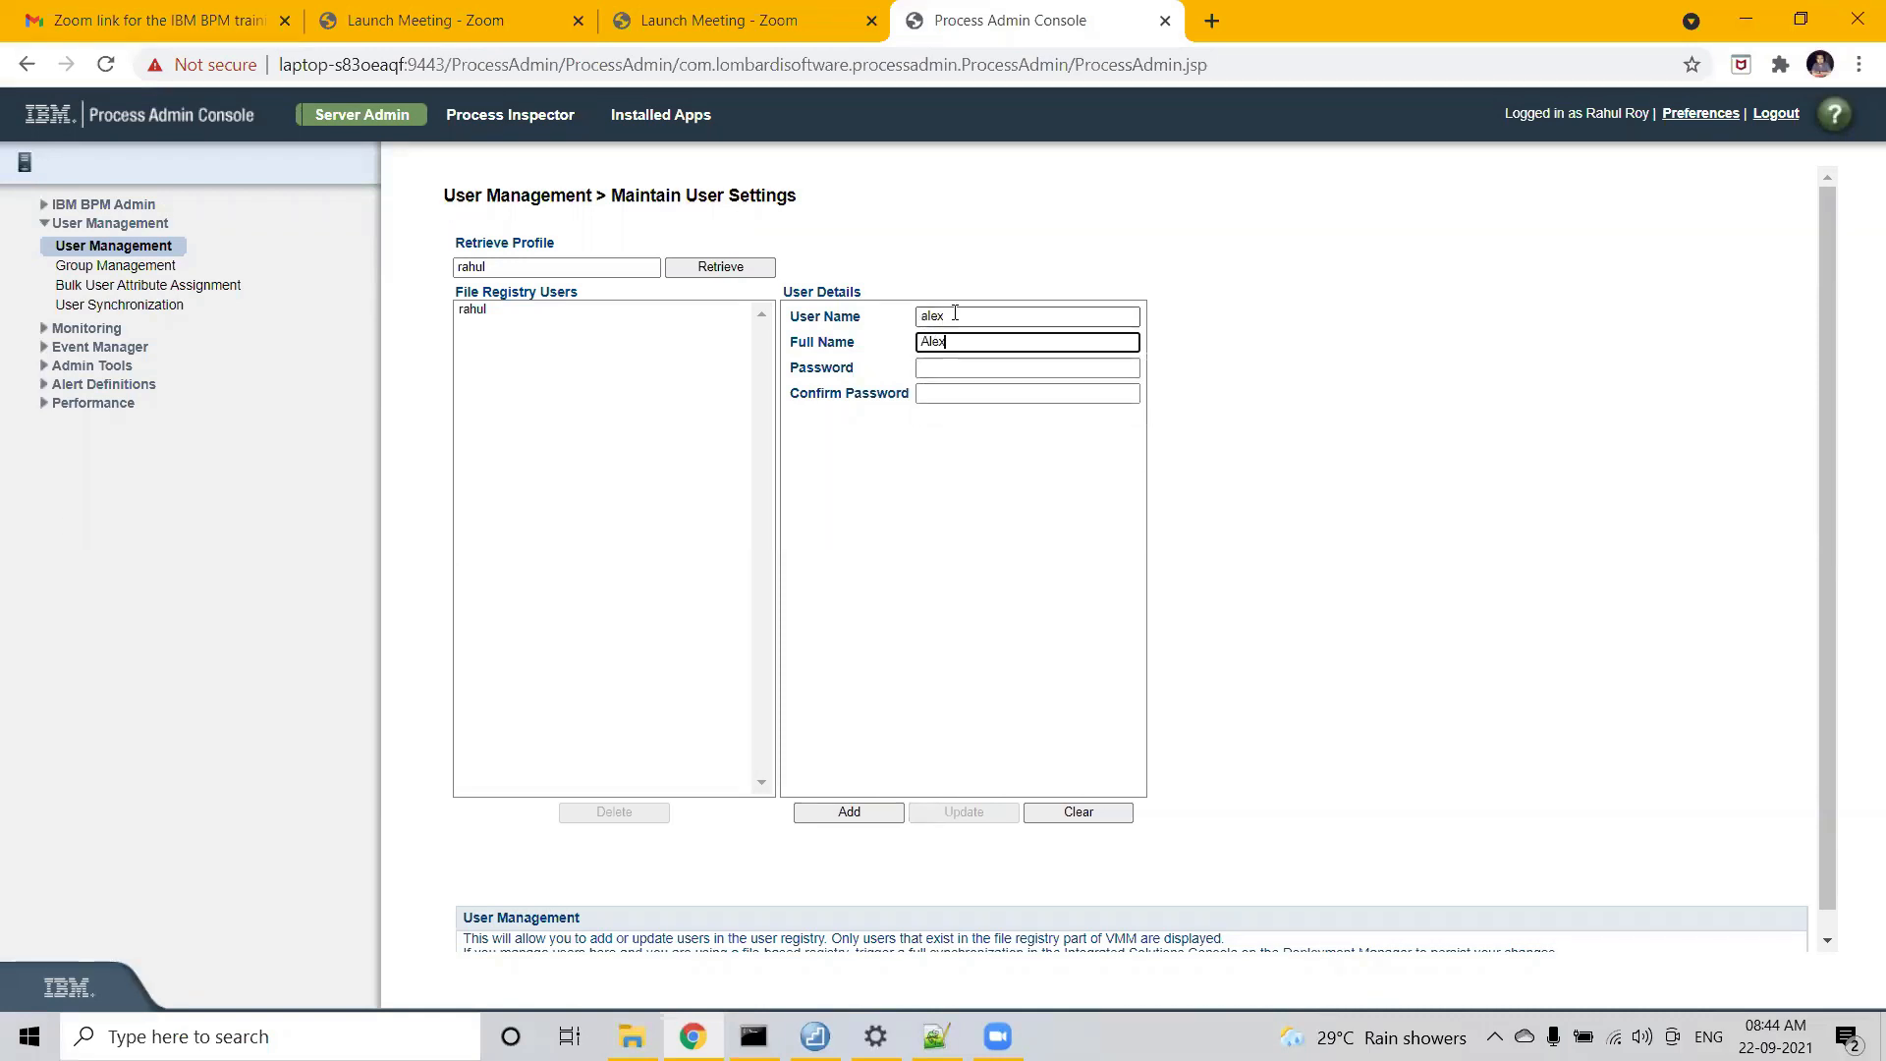
- Enter the new user's password and confirm it
key(Tab)
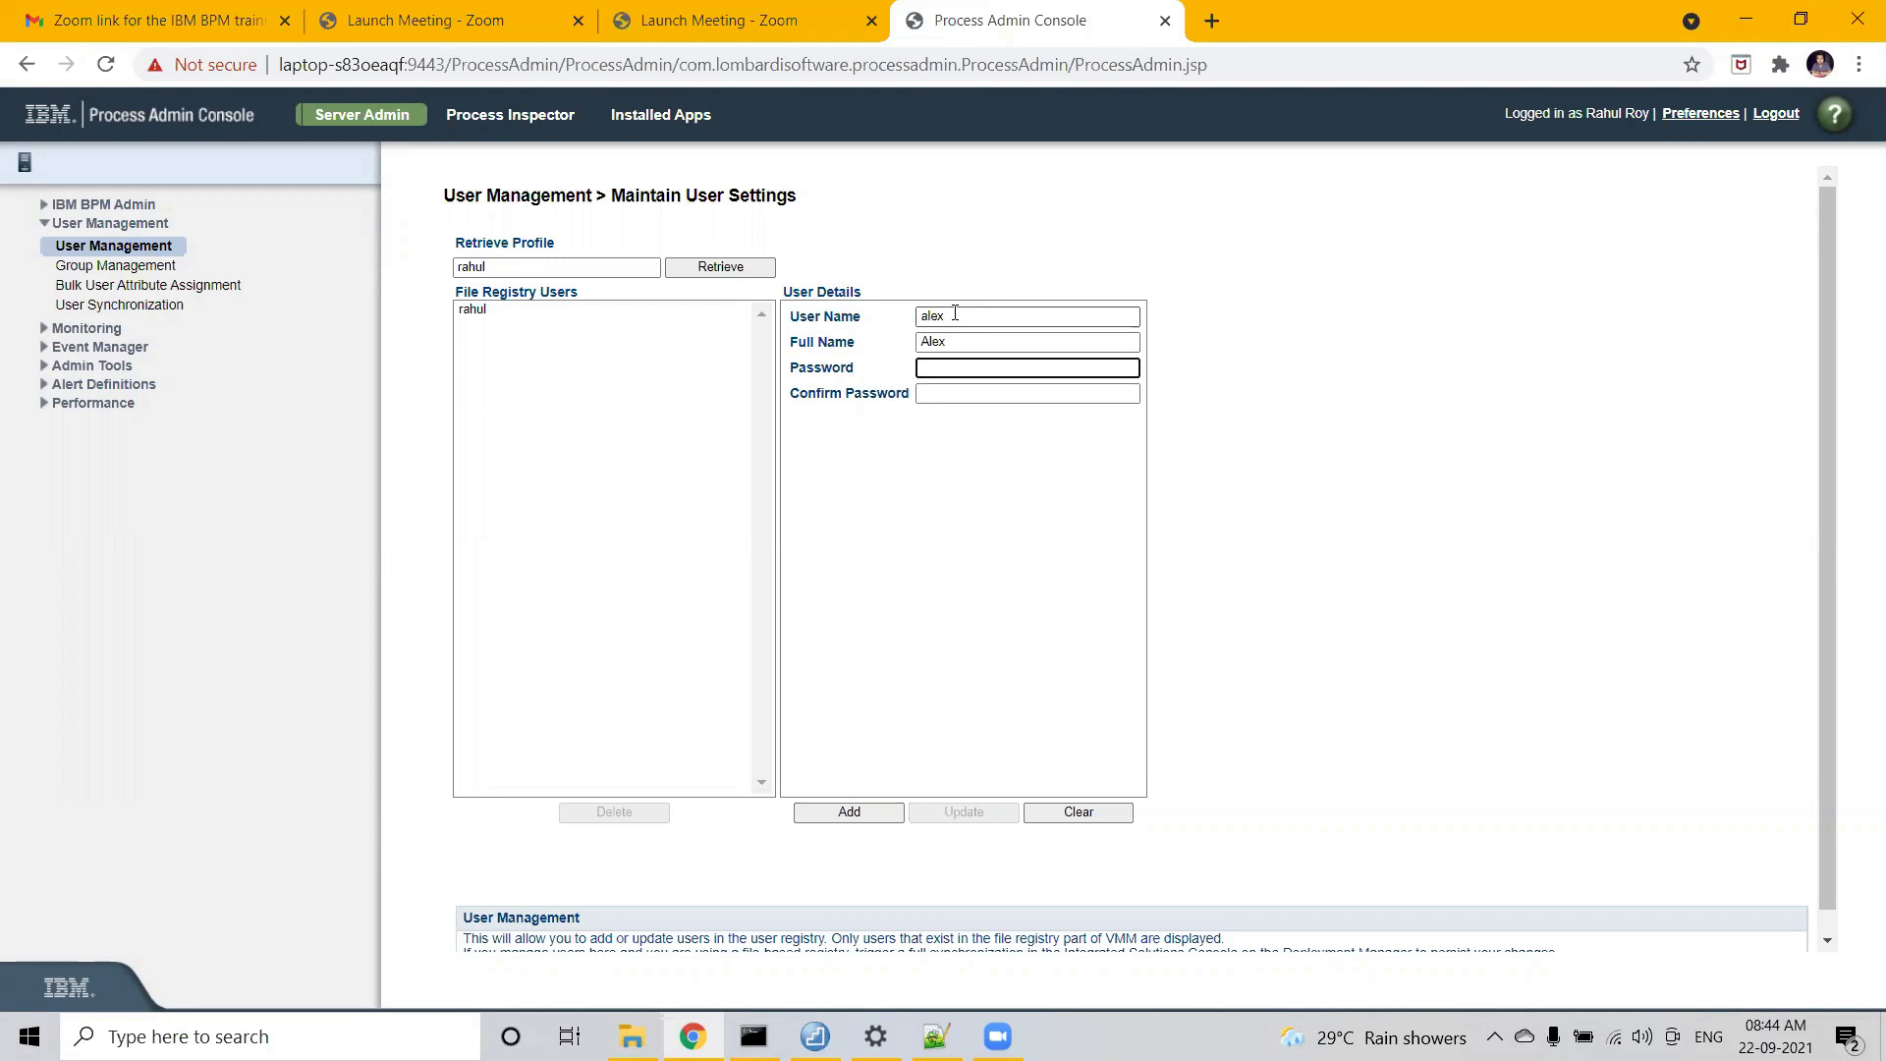
text(a1)
key(BackSpace)
key(BackSpace)
key(BackSpace)
text(1)
text(*****)
key(Tab)
text(*******)
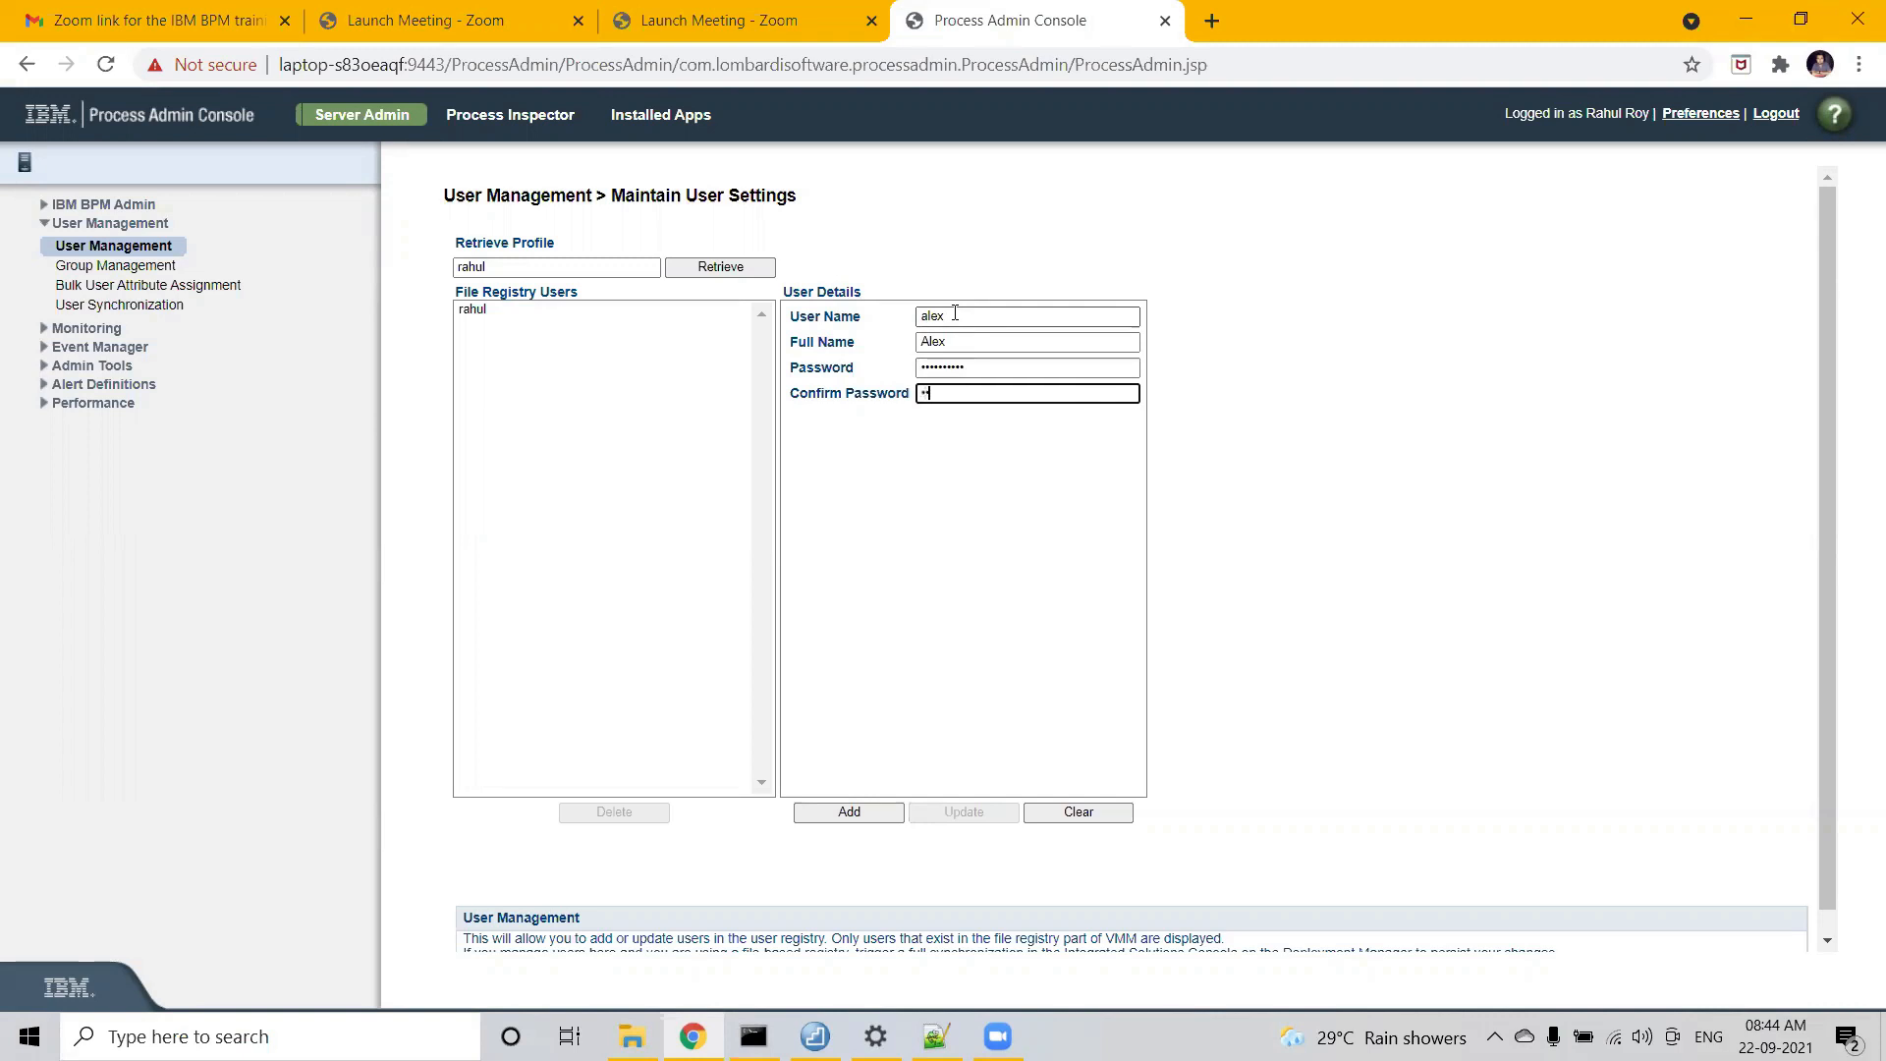
text(***)
- Add the new user to the registry; a transaction rollback timeout error appears
click(836, 823)
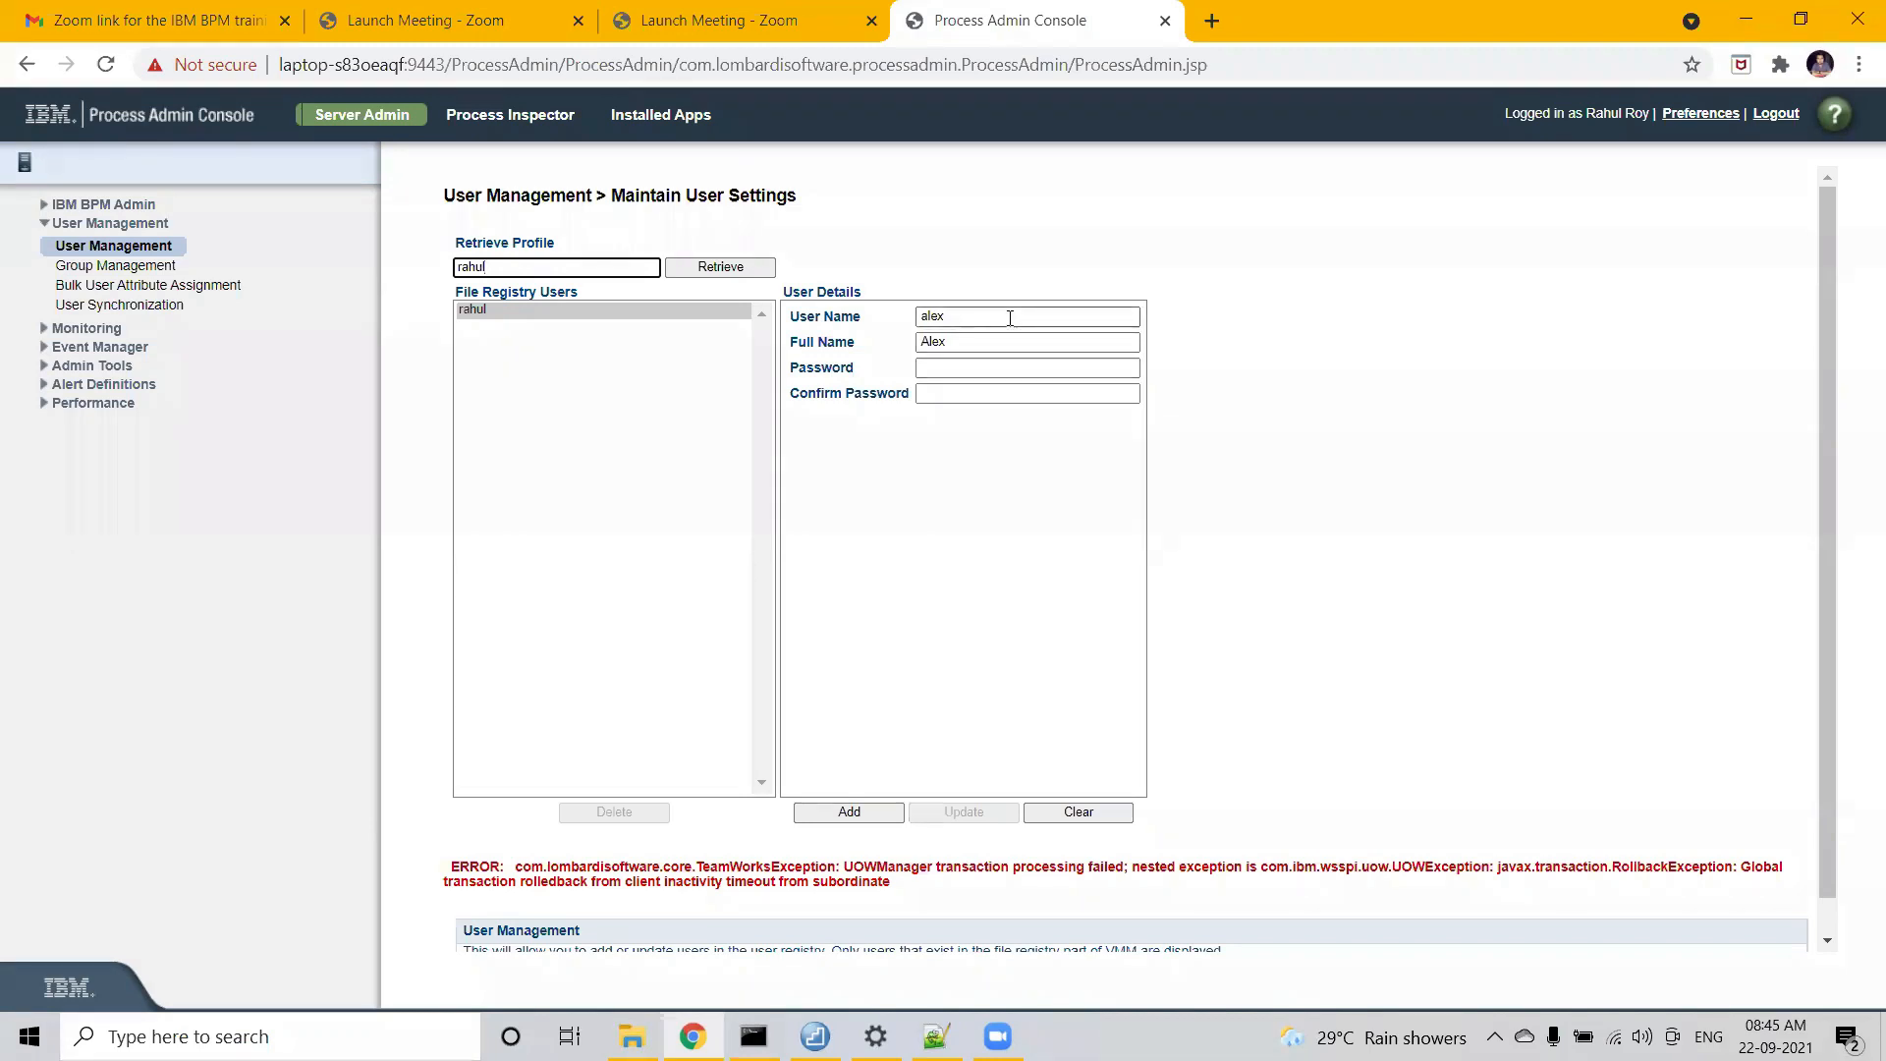
- Retrieve the registry users again, clearing the error and emptying the details form
click(964, 314)
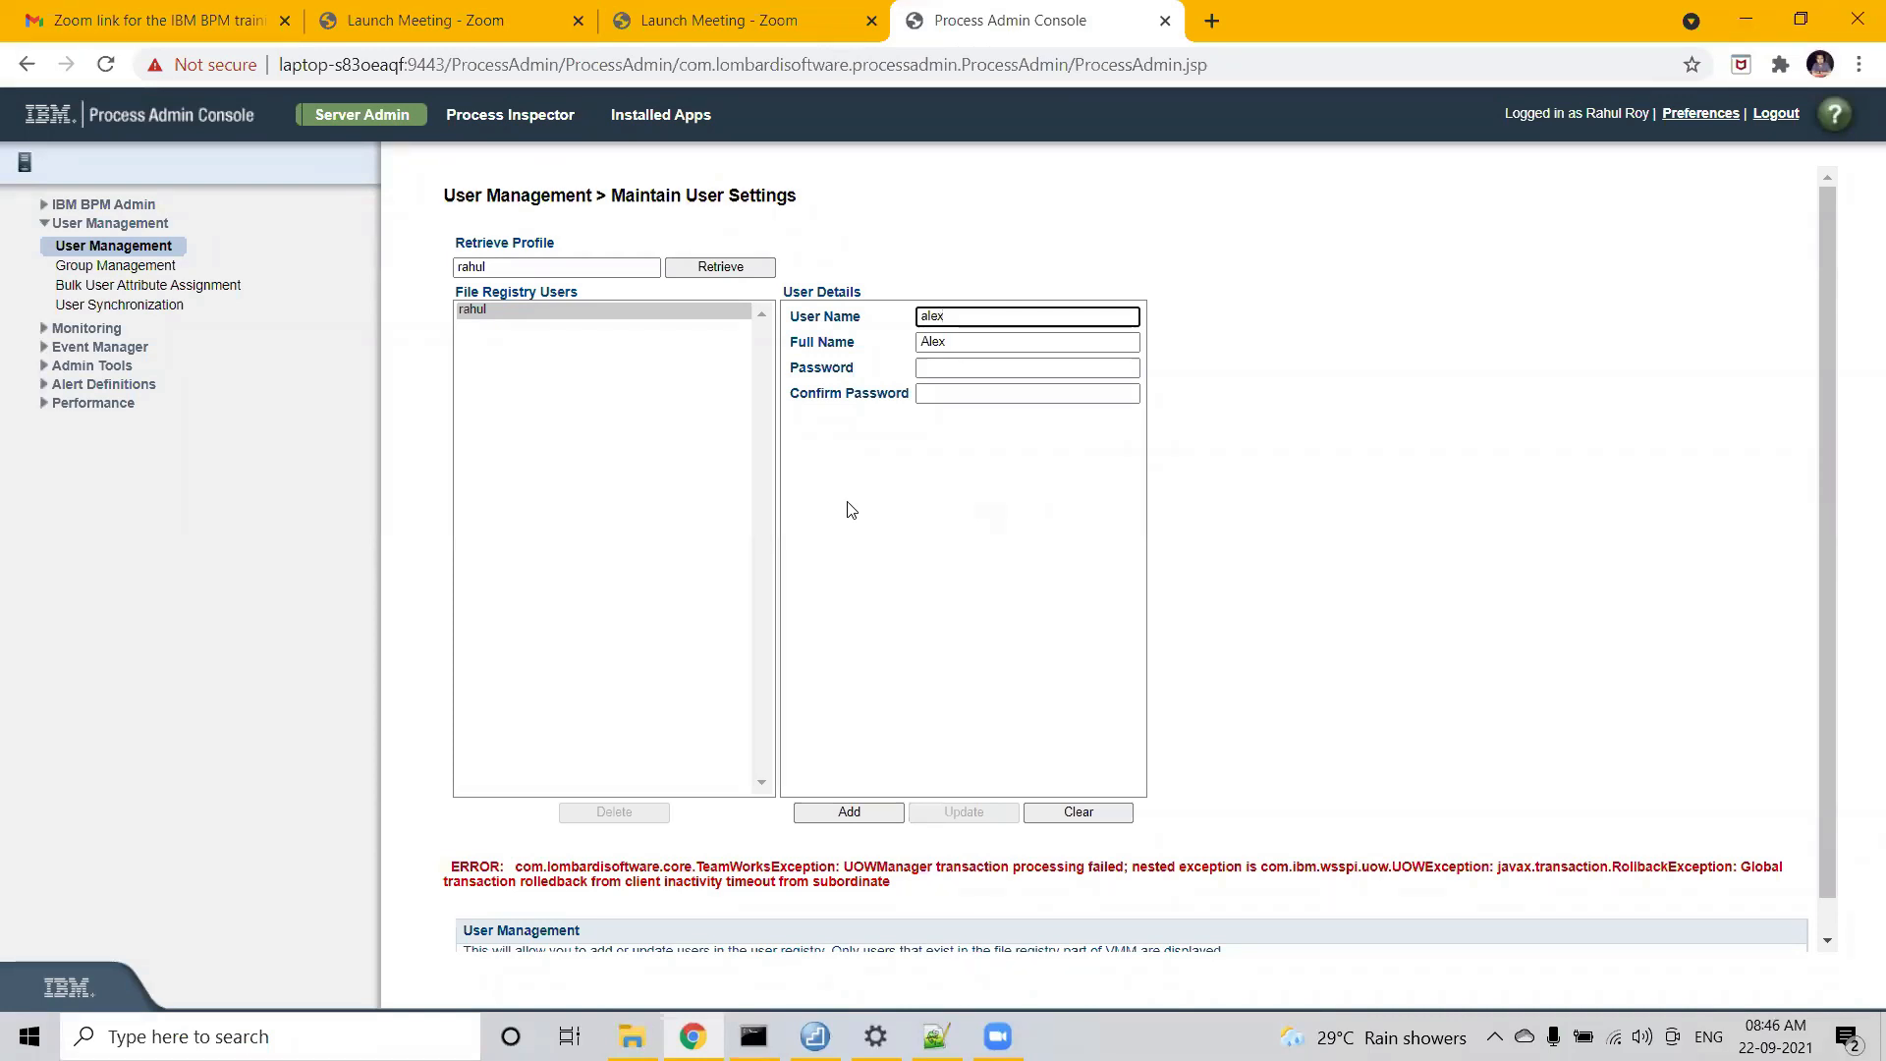
click(489, 265)
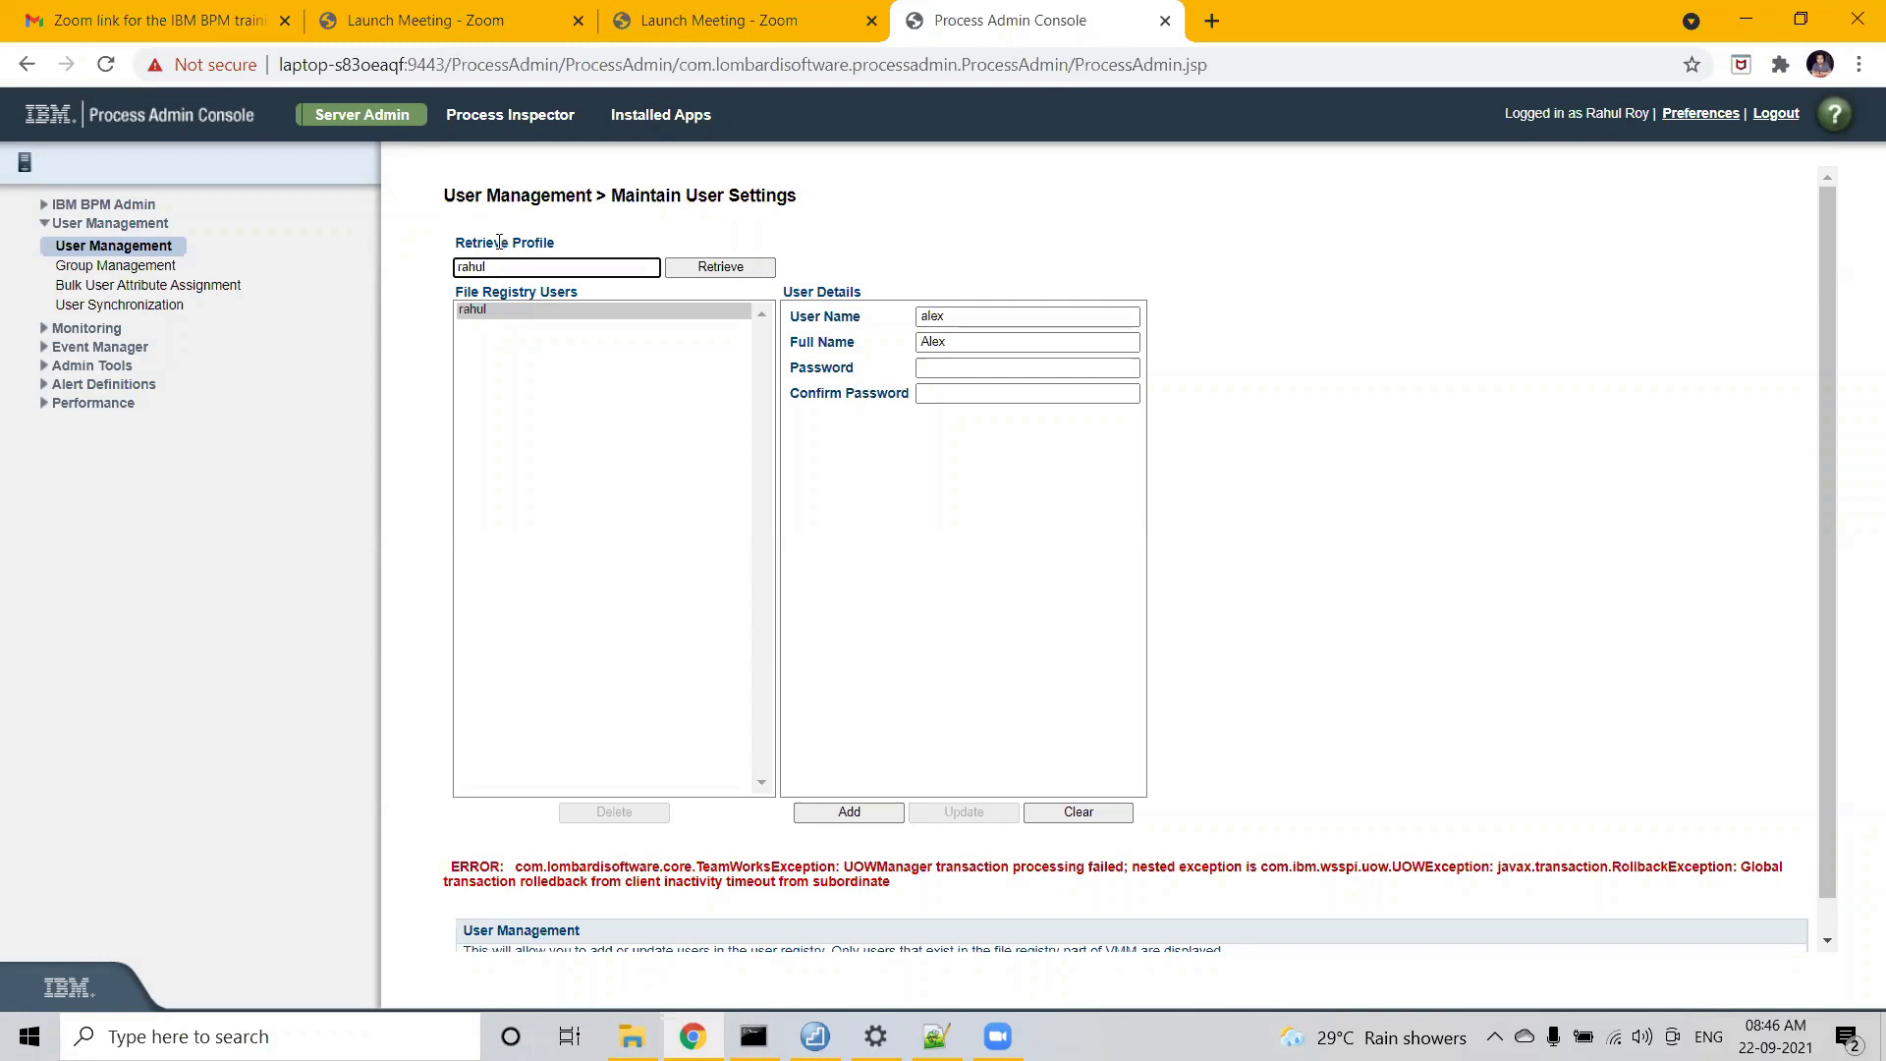
drag(558, 245, 455, 245)
click(493, 265)
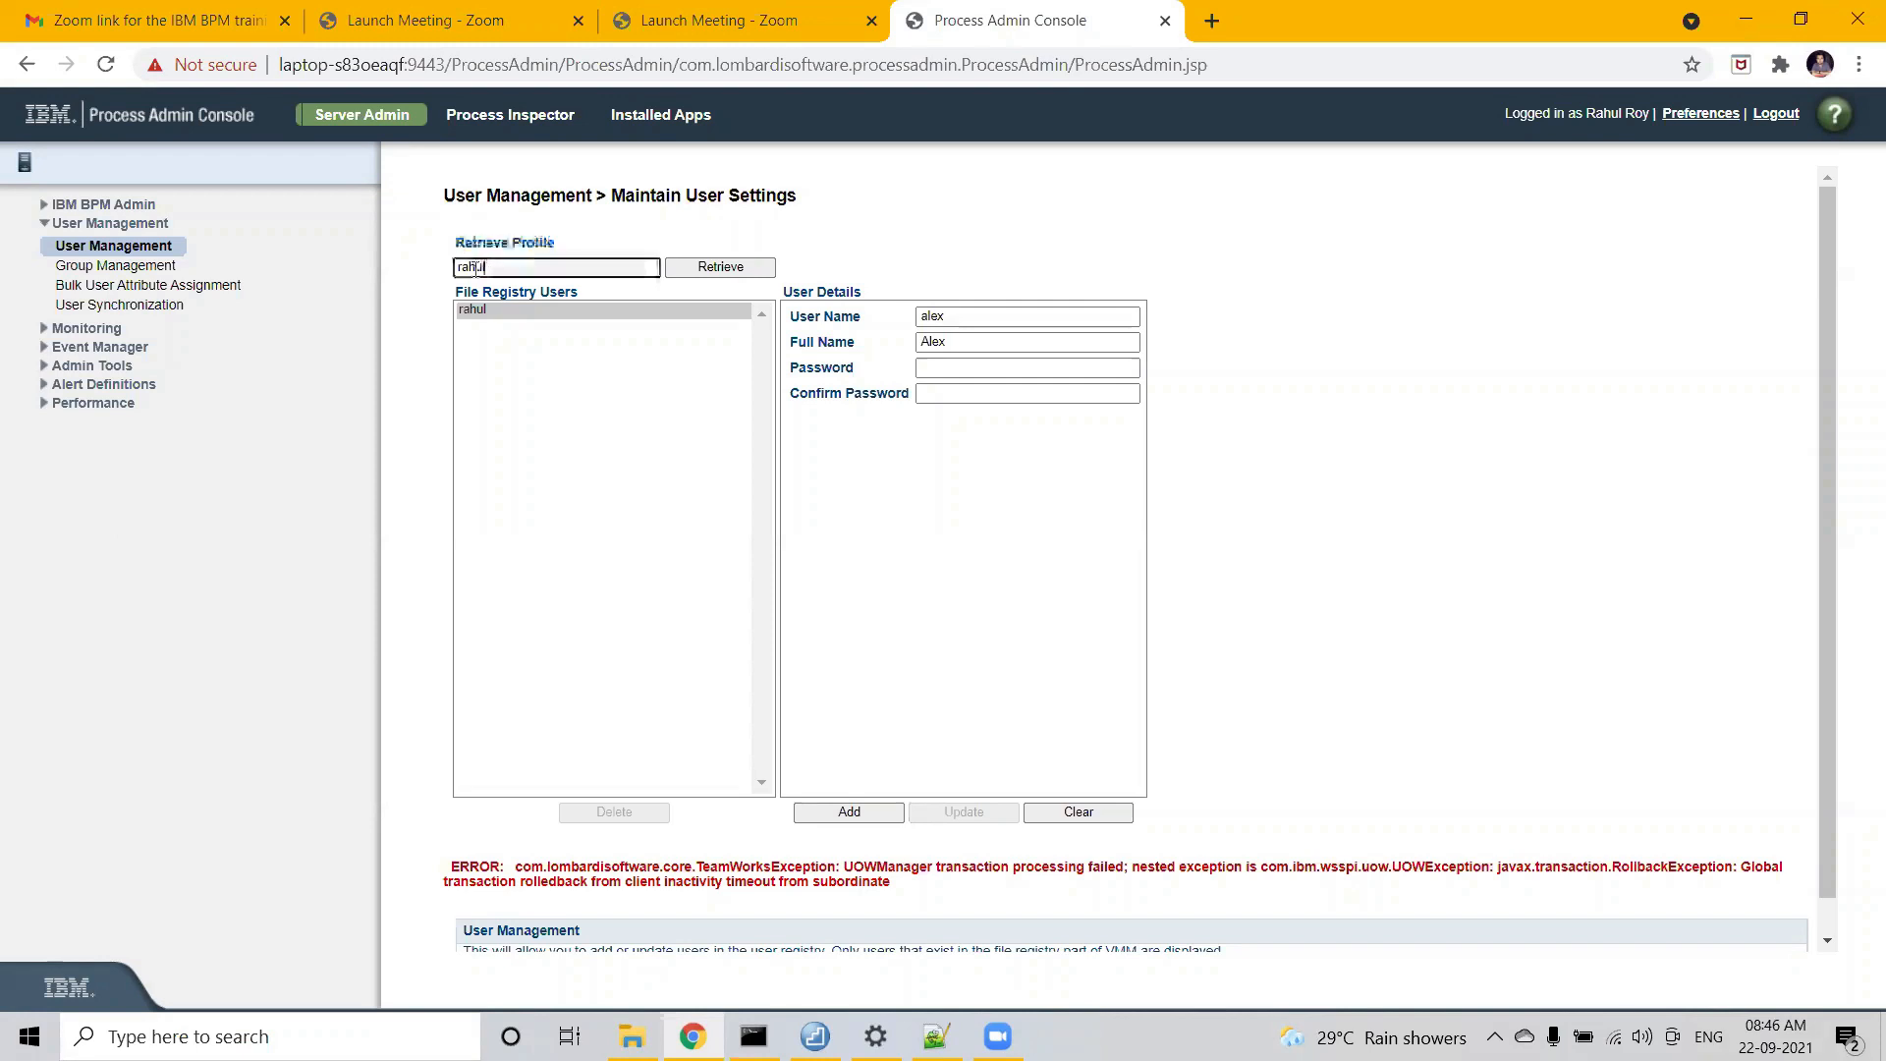
click(732, 270)
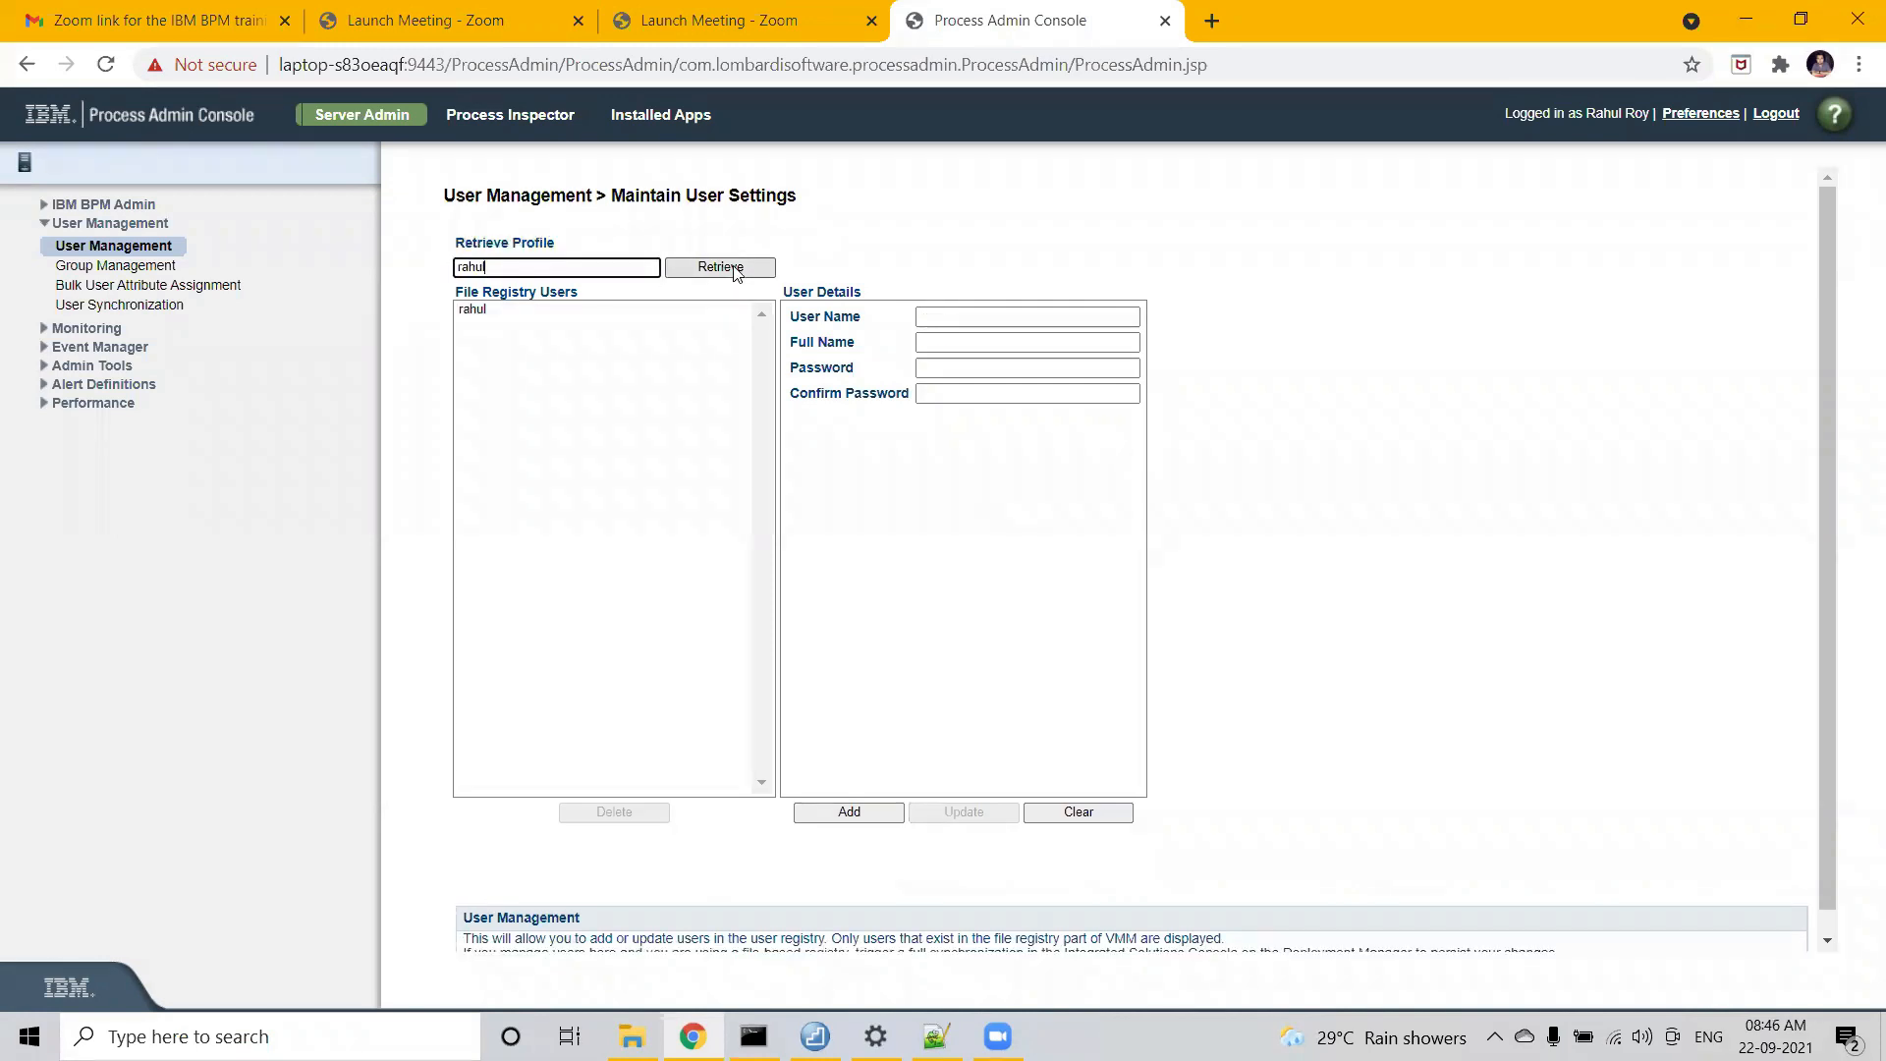
- Load the administrator's profile into the details form and inspect the name and password fields
click(478, 311)
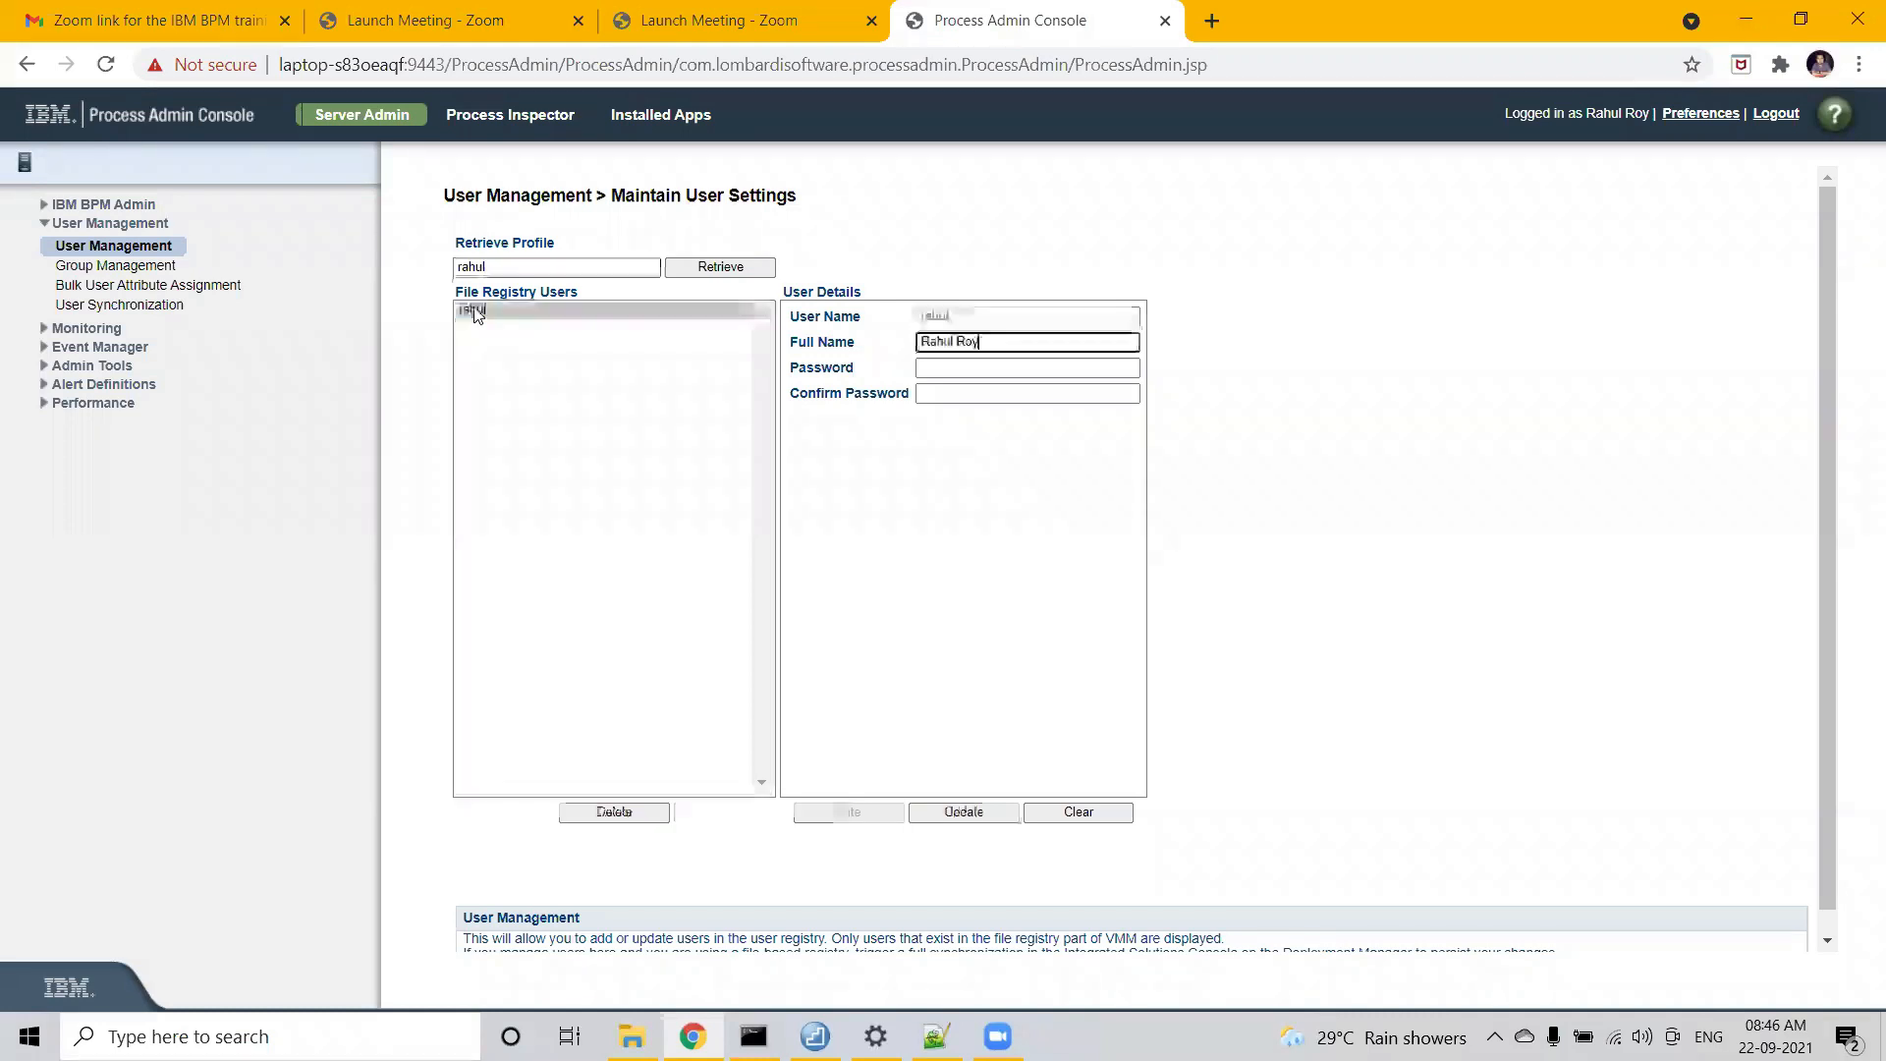
drag(983, 342, 877, 359)
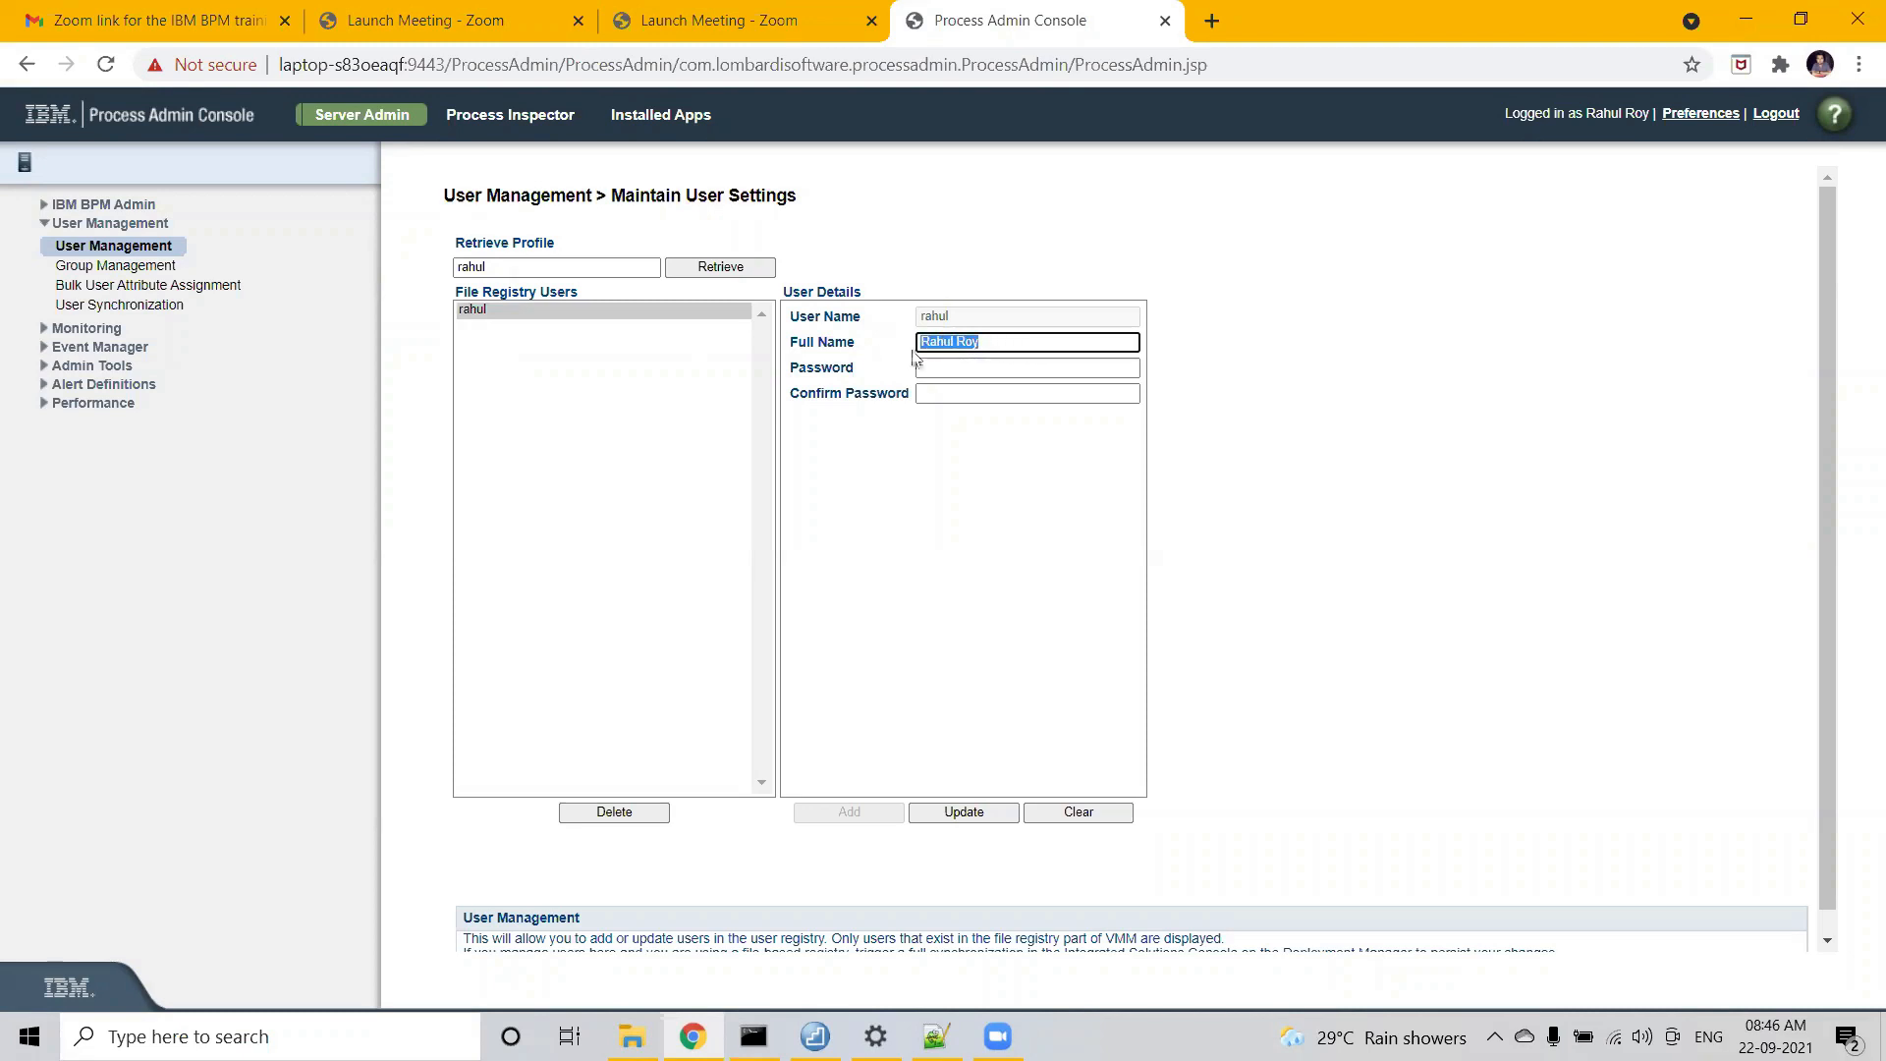
click(1002, 343)
double_click(1003, 344)
click(945, 370)
click(943, 388)
click(940, 369)
click(937, 391)
click(939, 366)
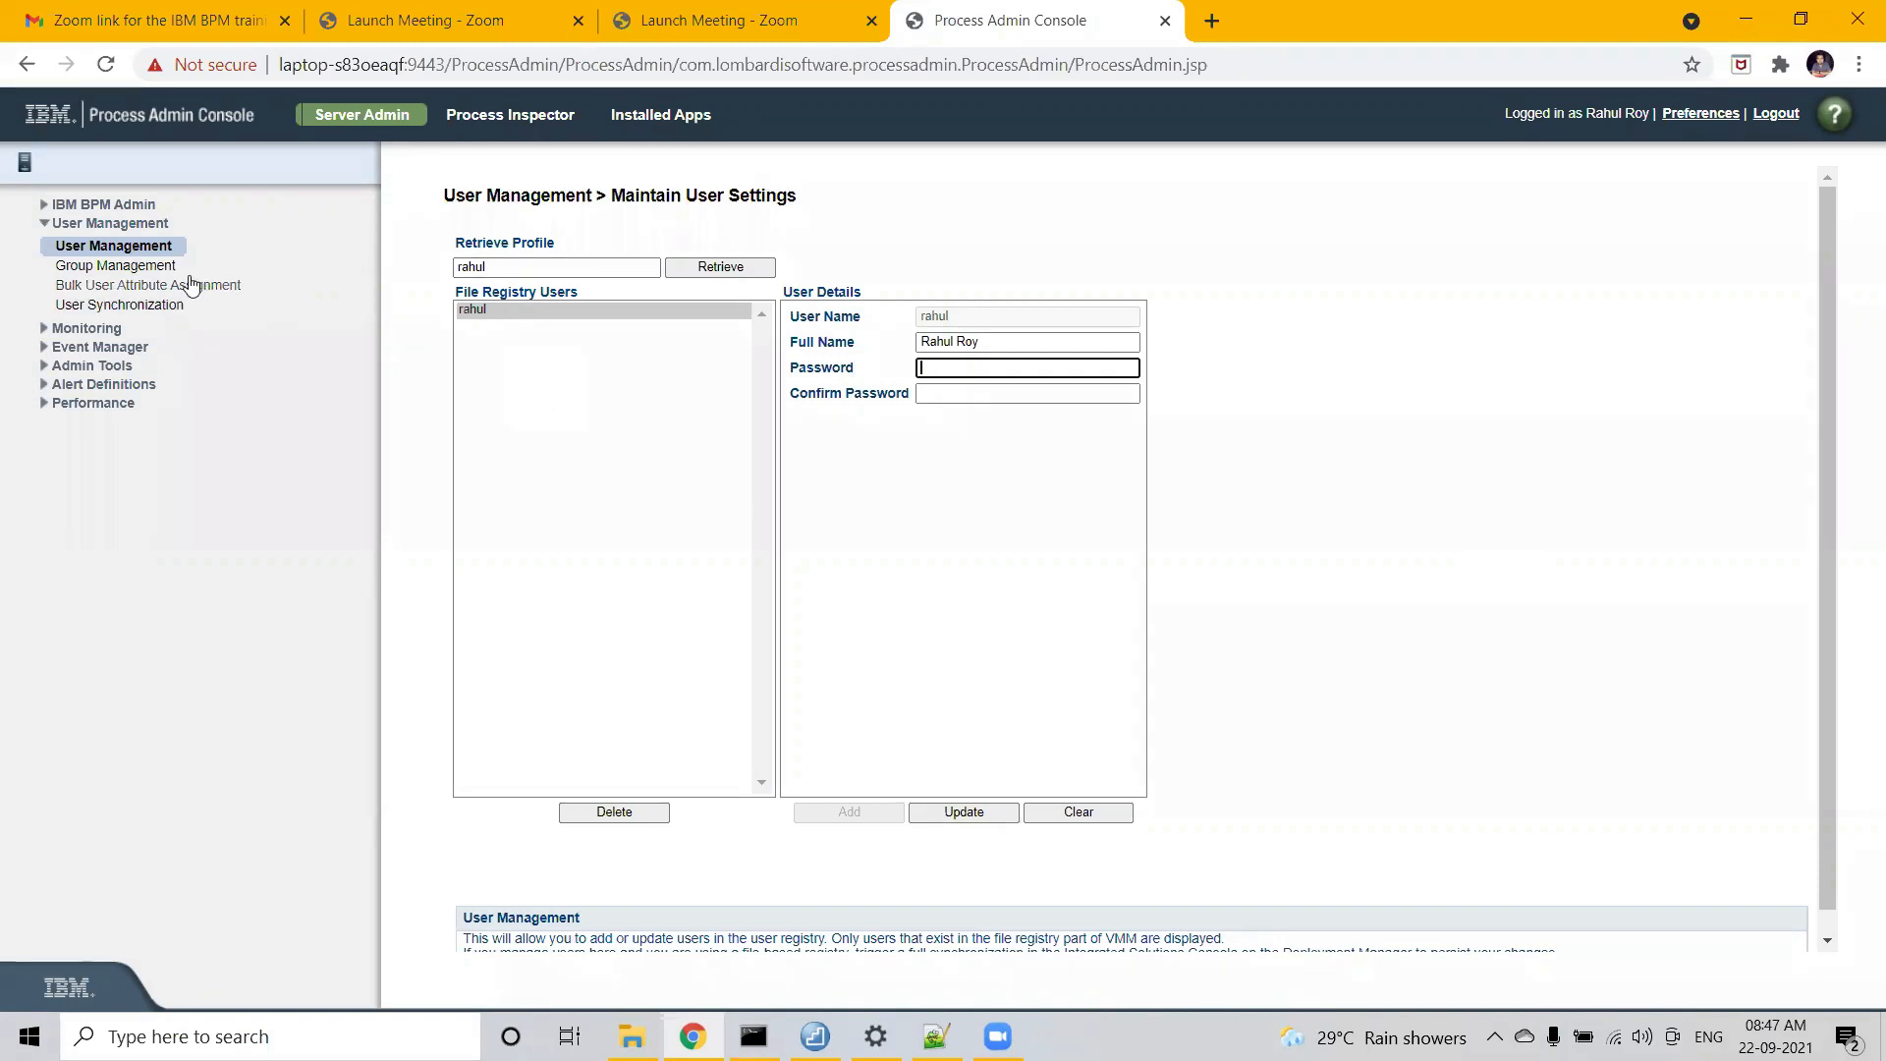
click(497, 267)
double_click(497, 267)
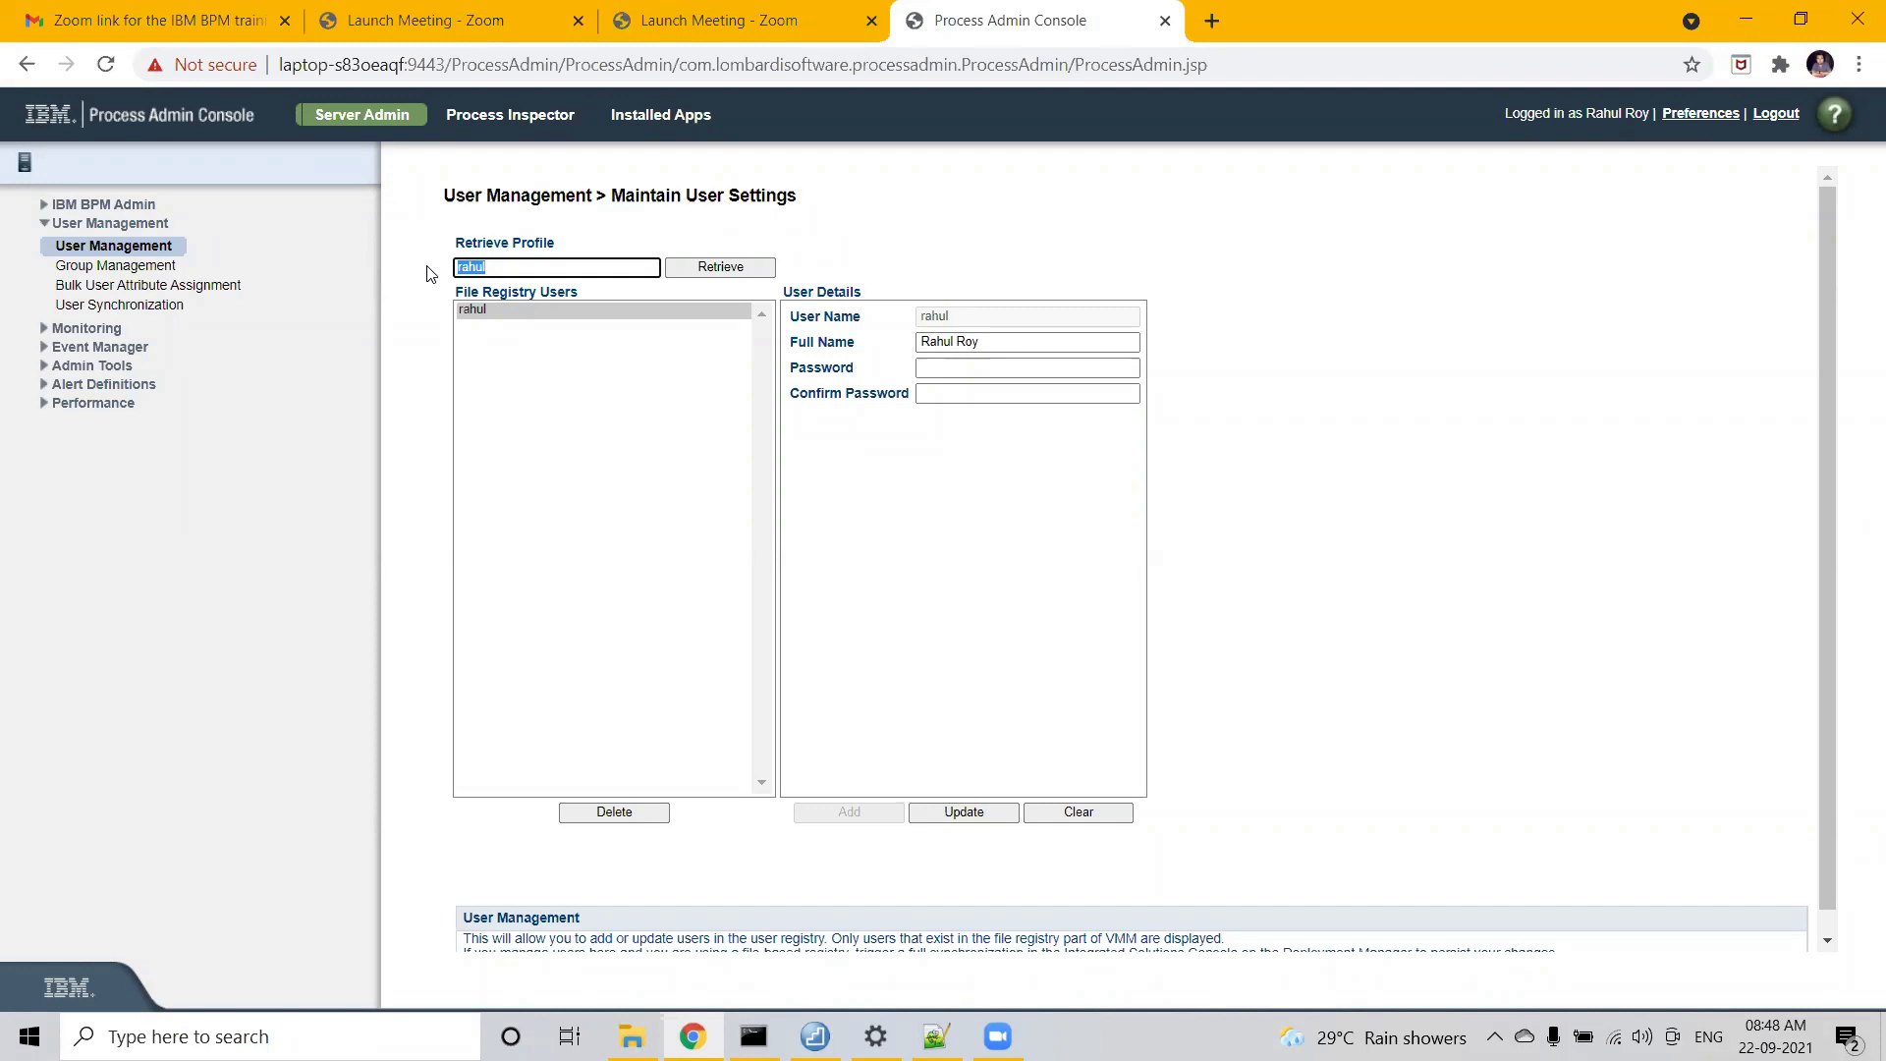
- Select the existing registry user, then go to Group Management under User Management
click(475, 311)
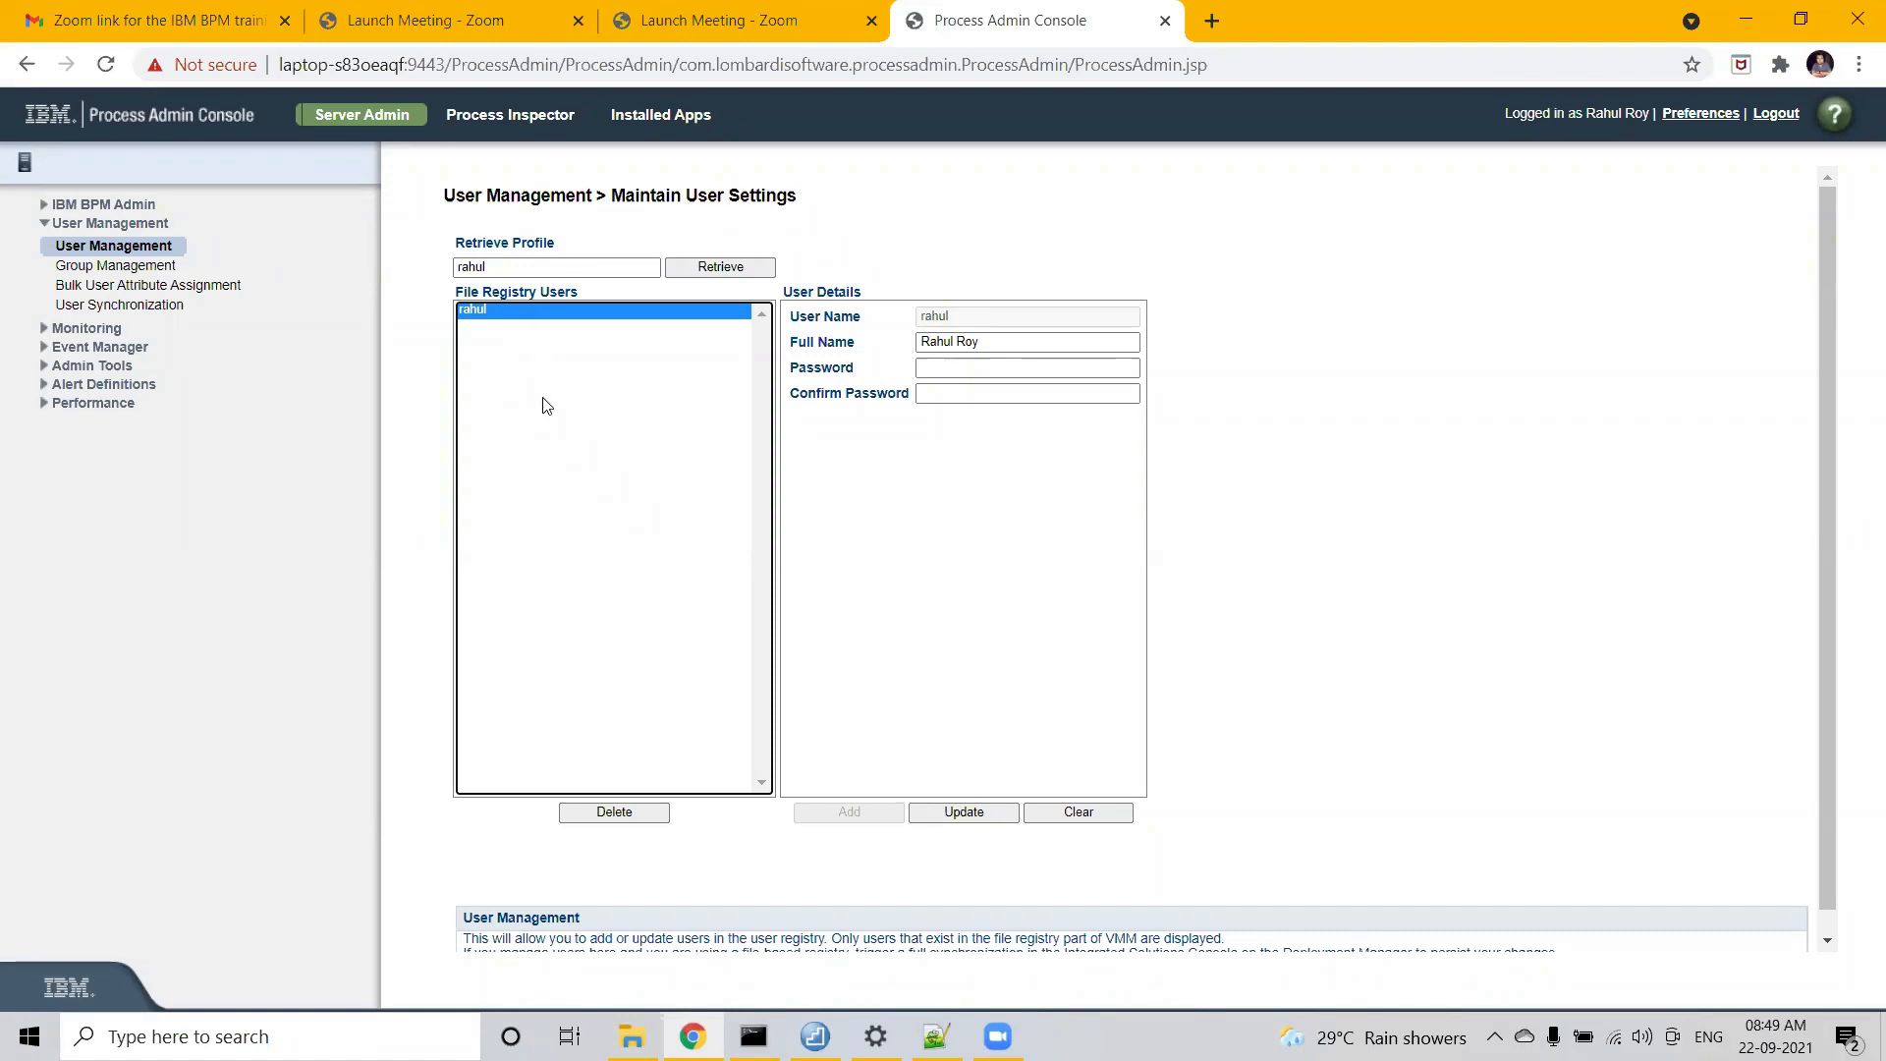
click(130, 268)
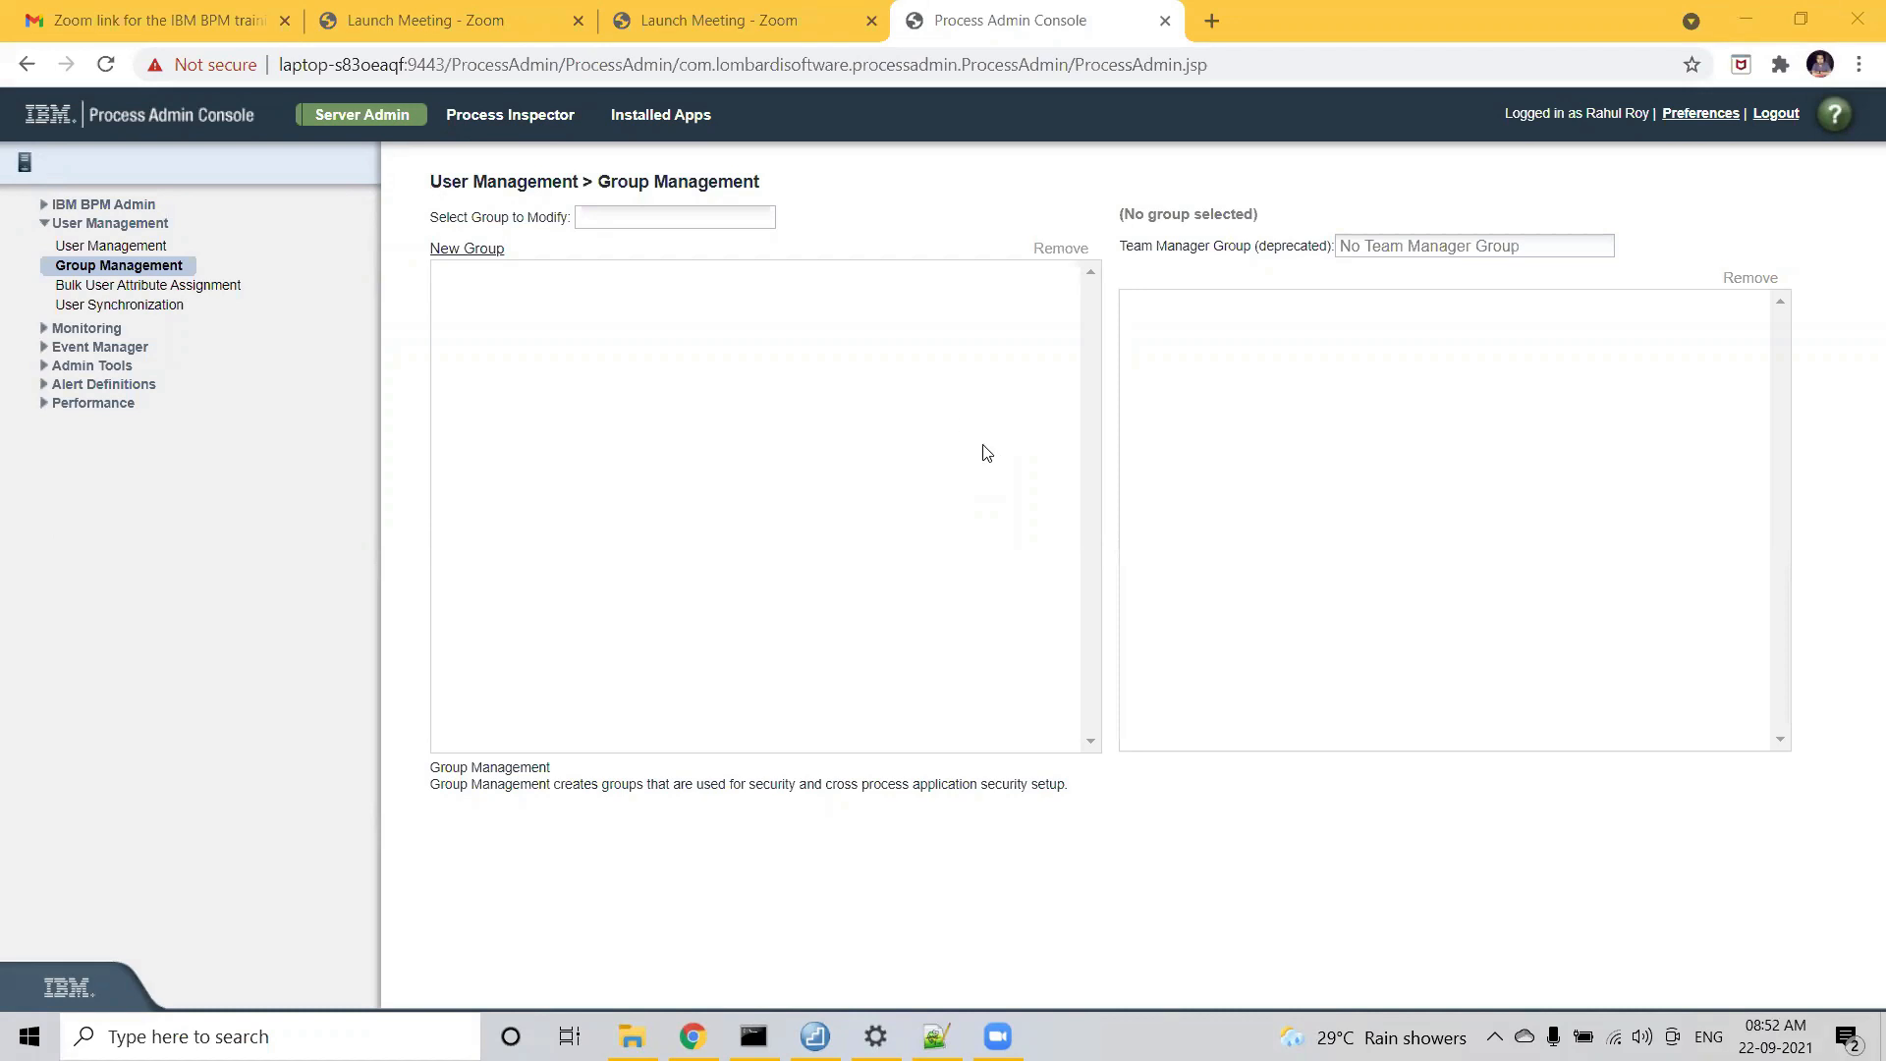
- Open the Create Group dialog via New Group
click(465, 253)
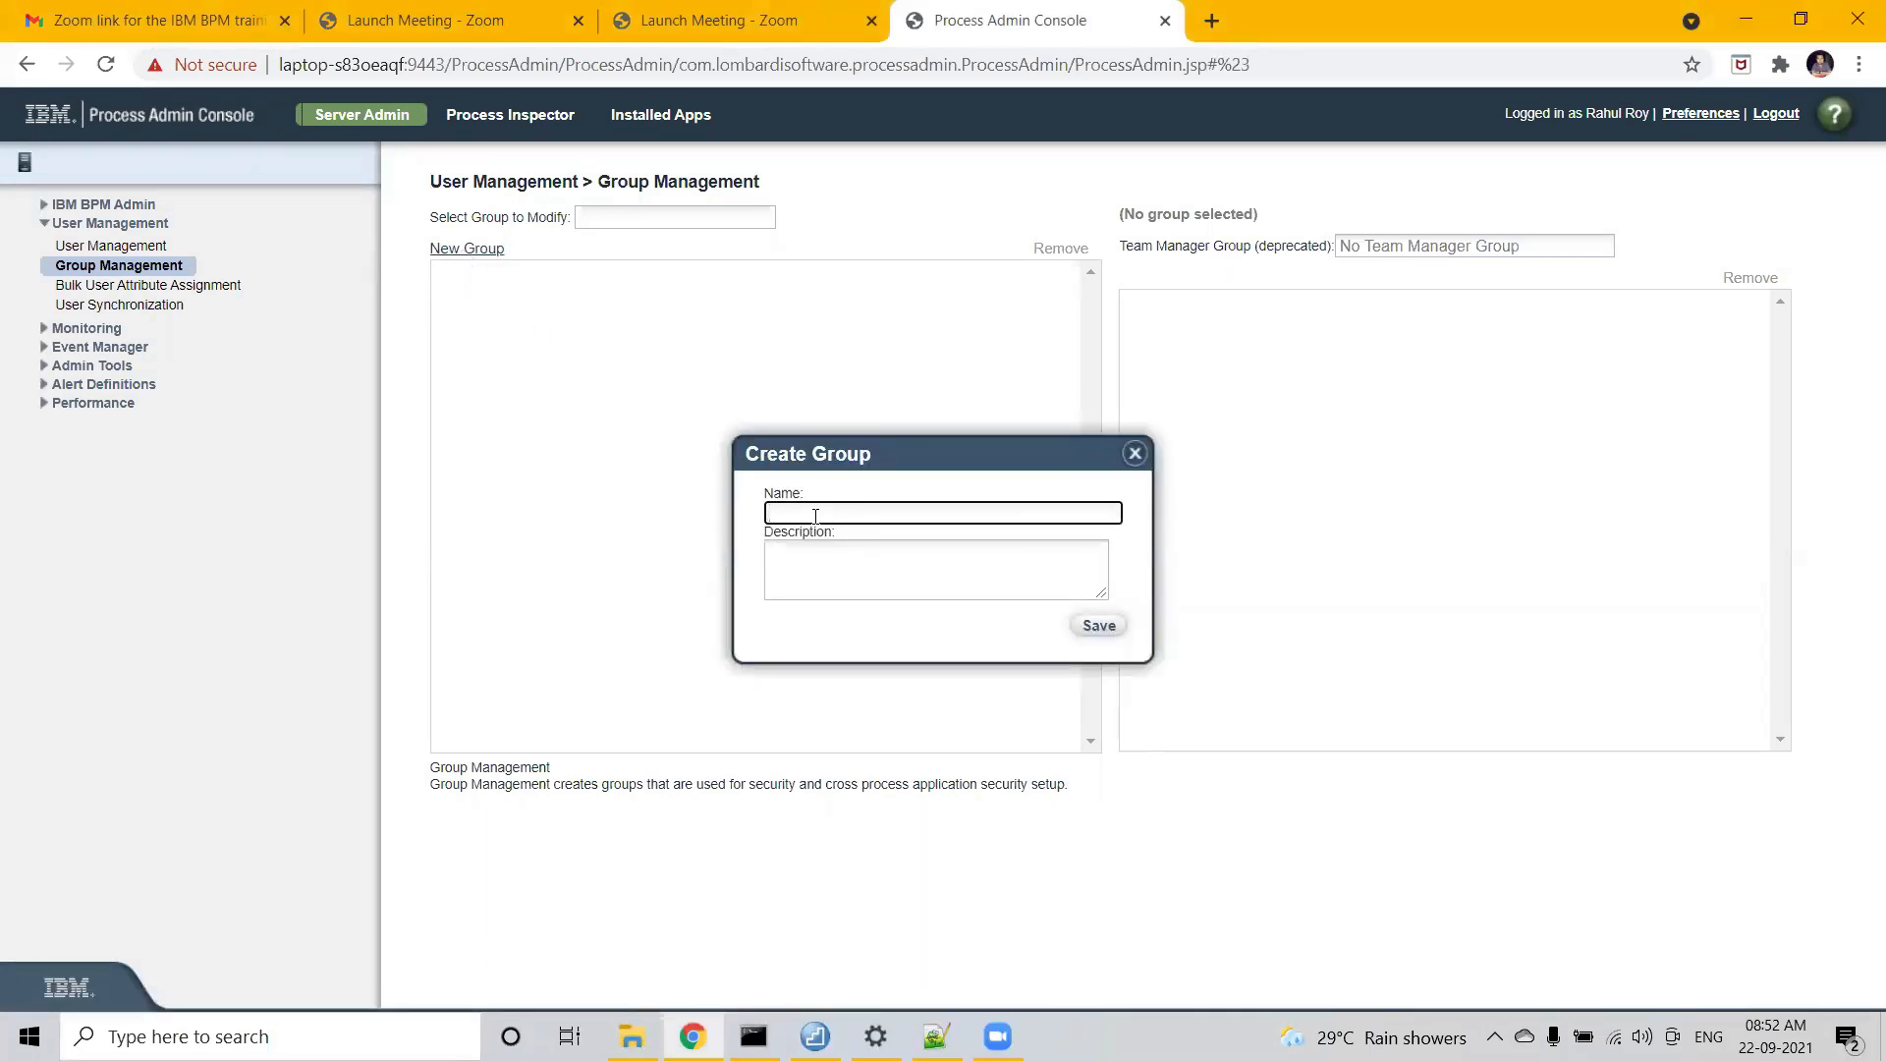
- Create a group named 'Employee', leaving its description empty
text(Employee)
click(816, 568)
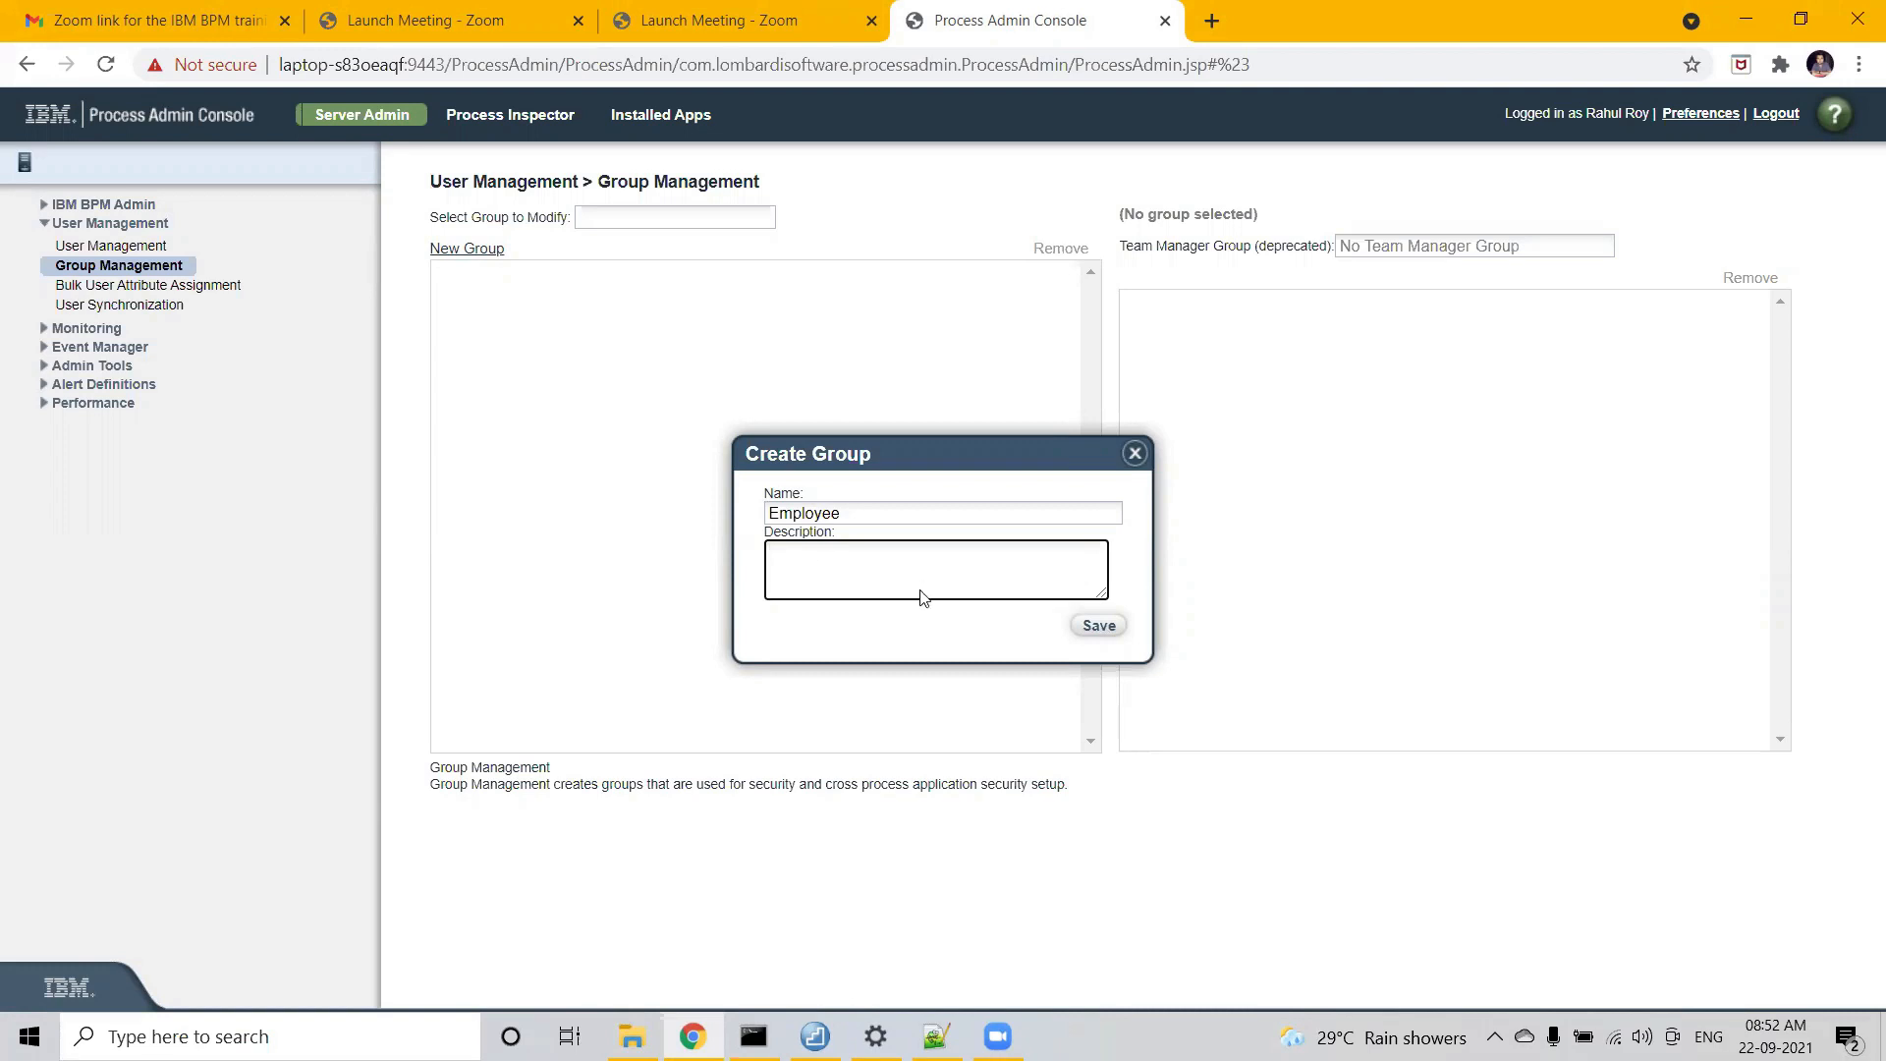
click(1098, 629)
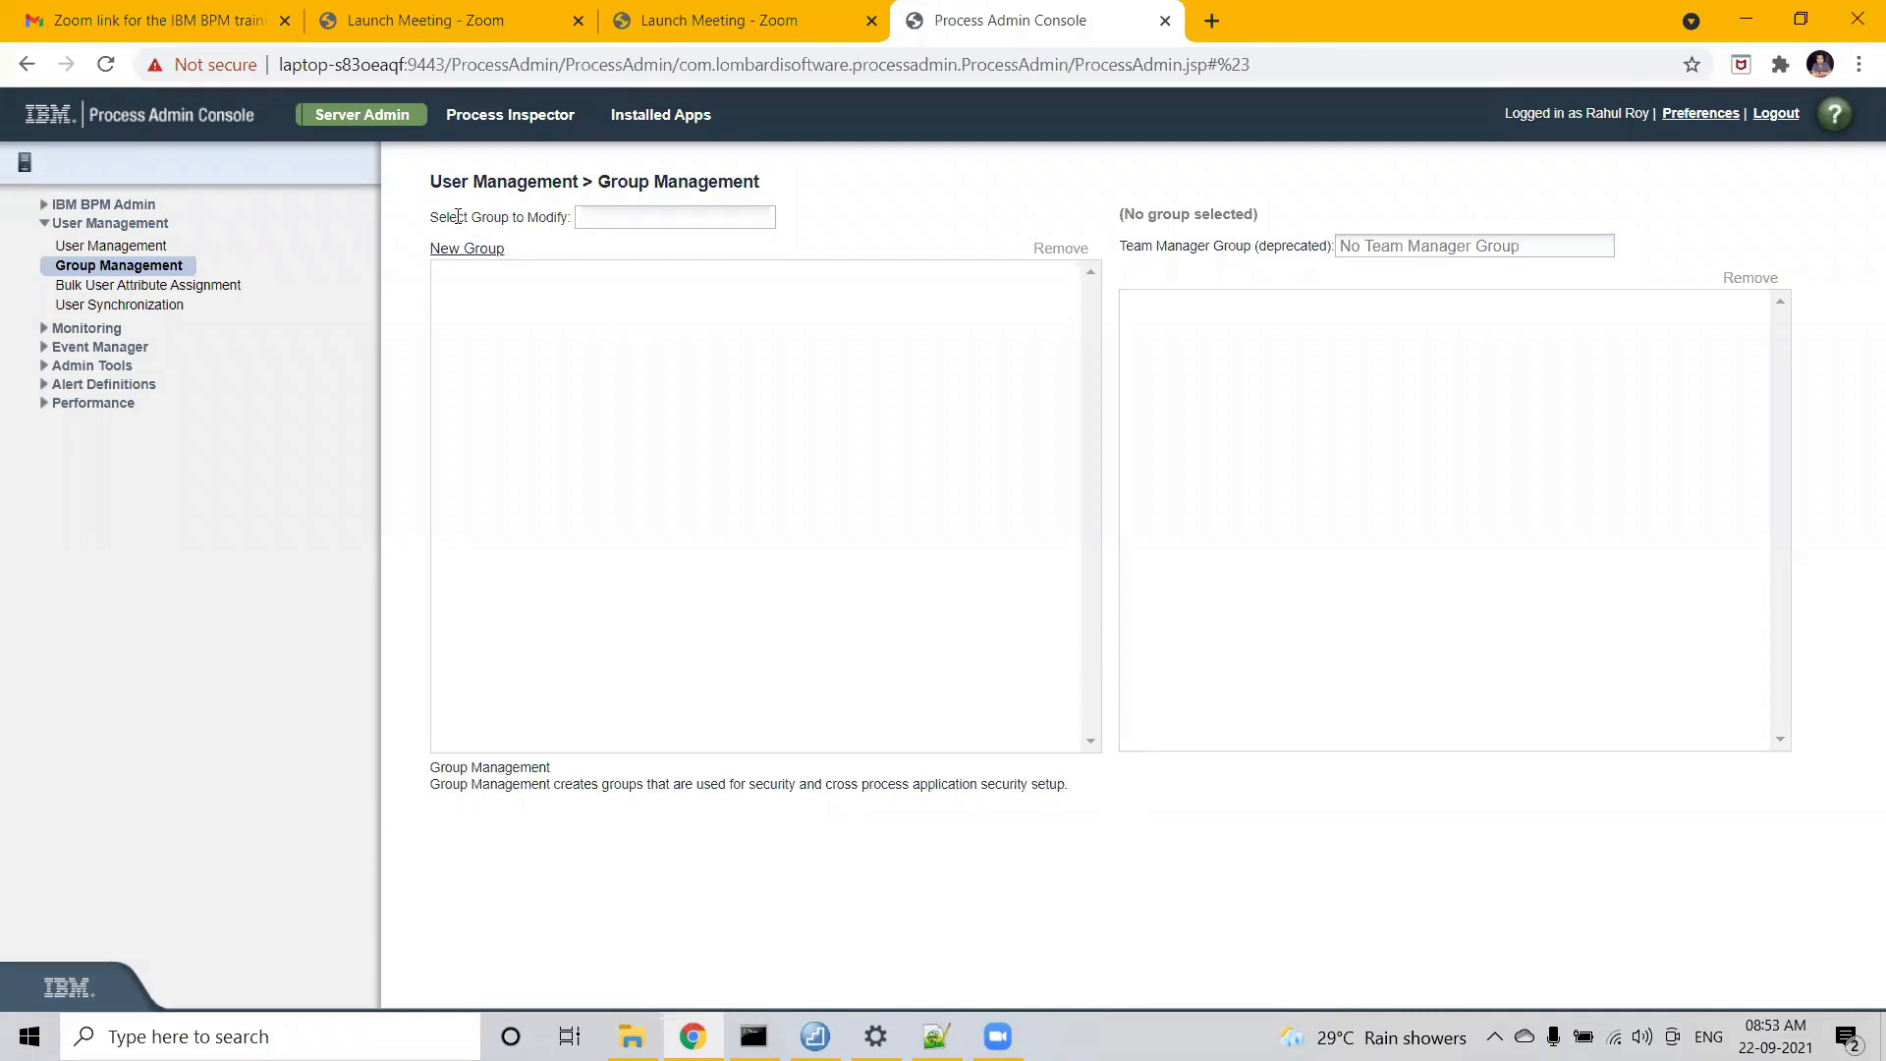
- Filter the group list by 'Empl' and open the Employee group
drag(433, 218, 648, 224)
click(647, 222)
text(Emp)
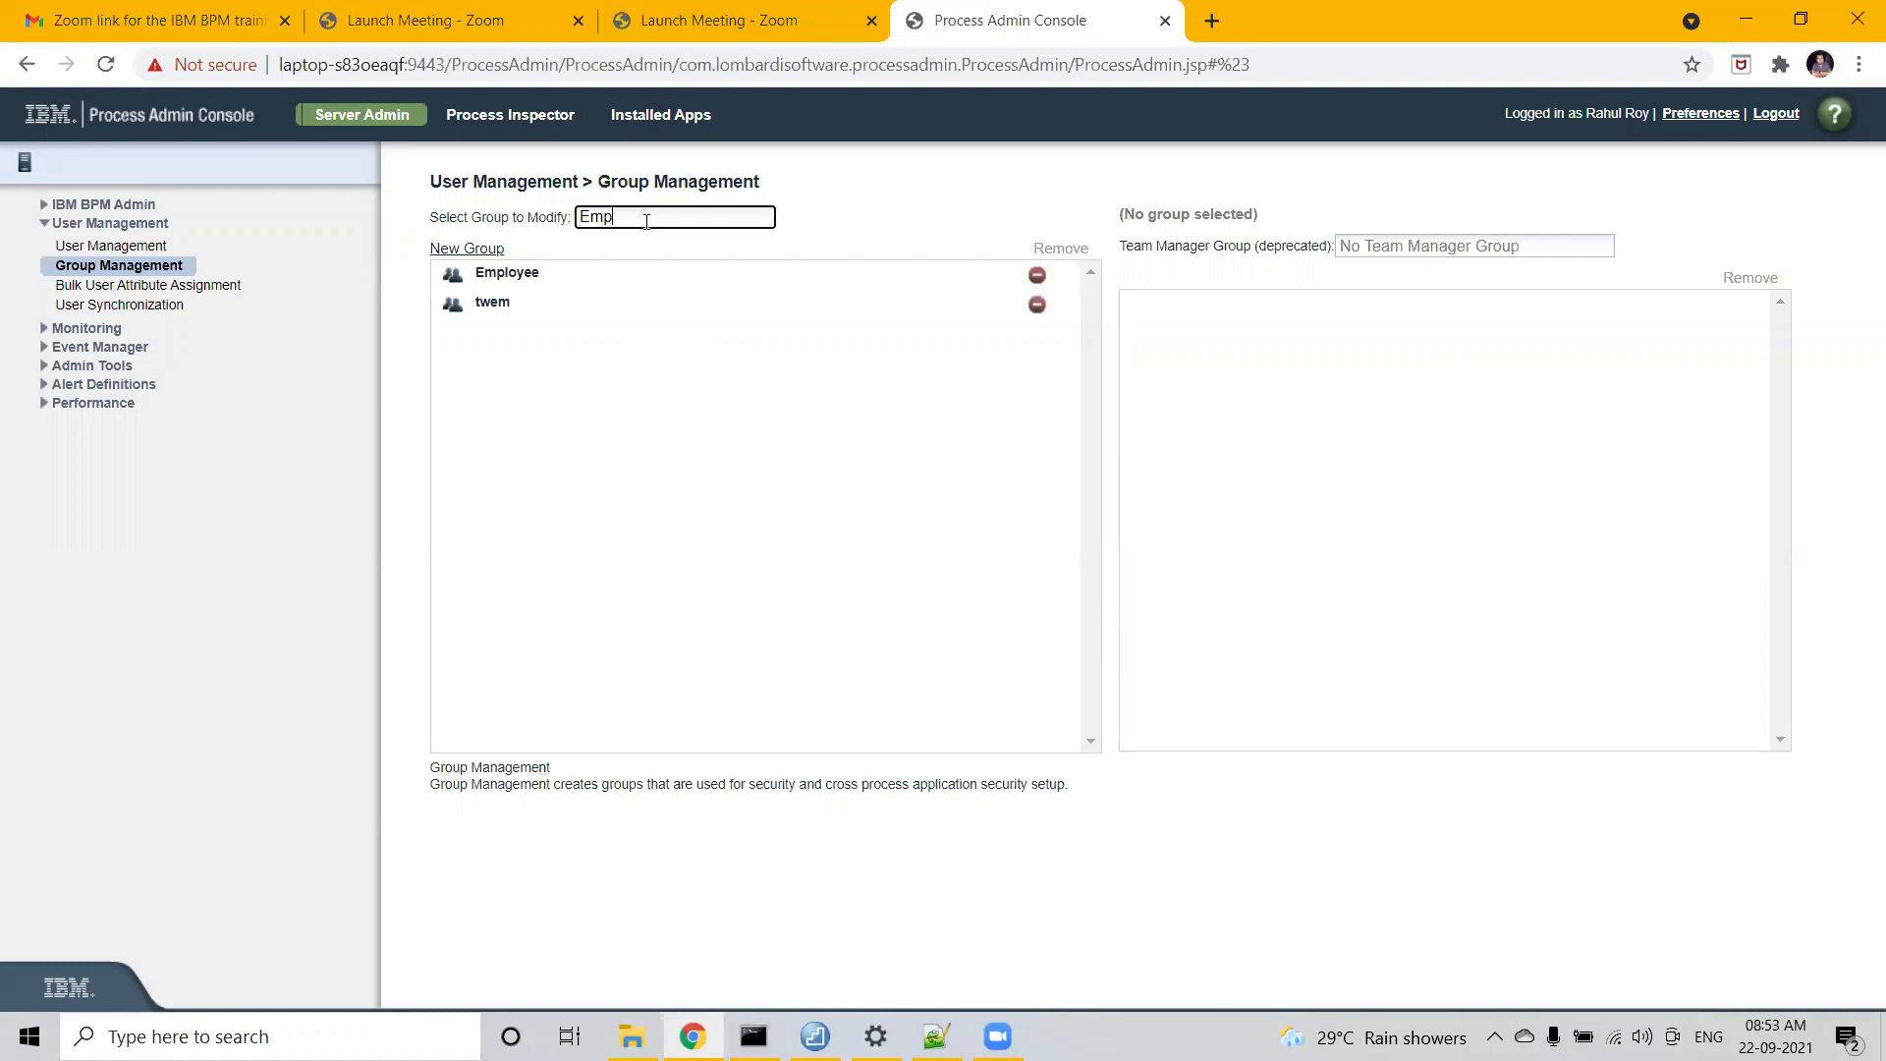
text(l)
click(508, 276)
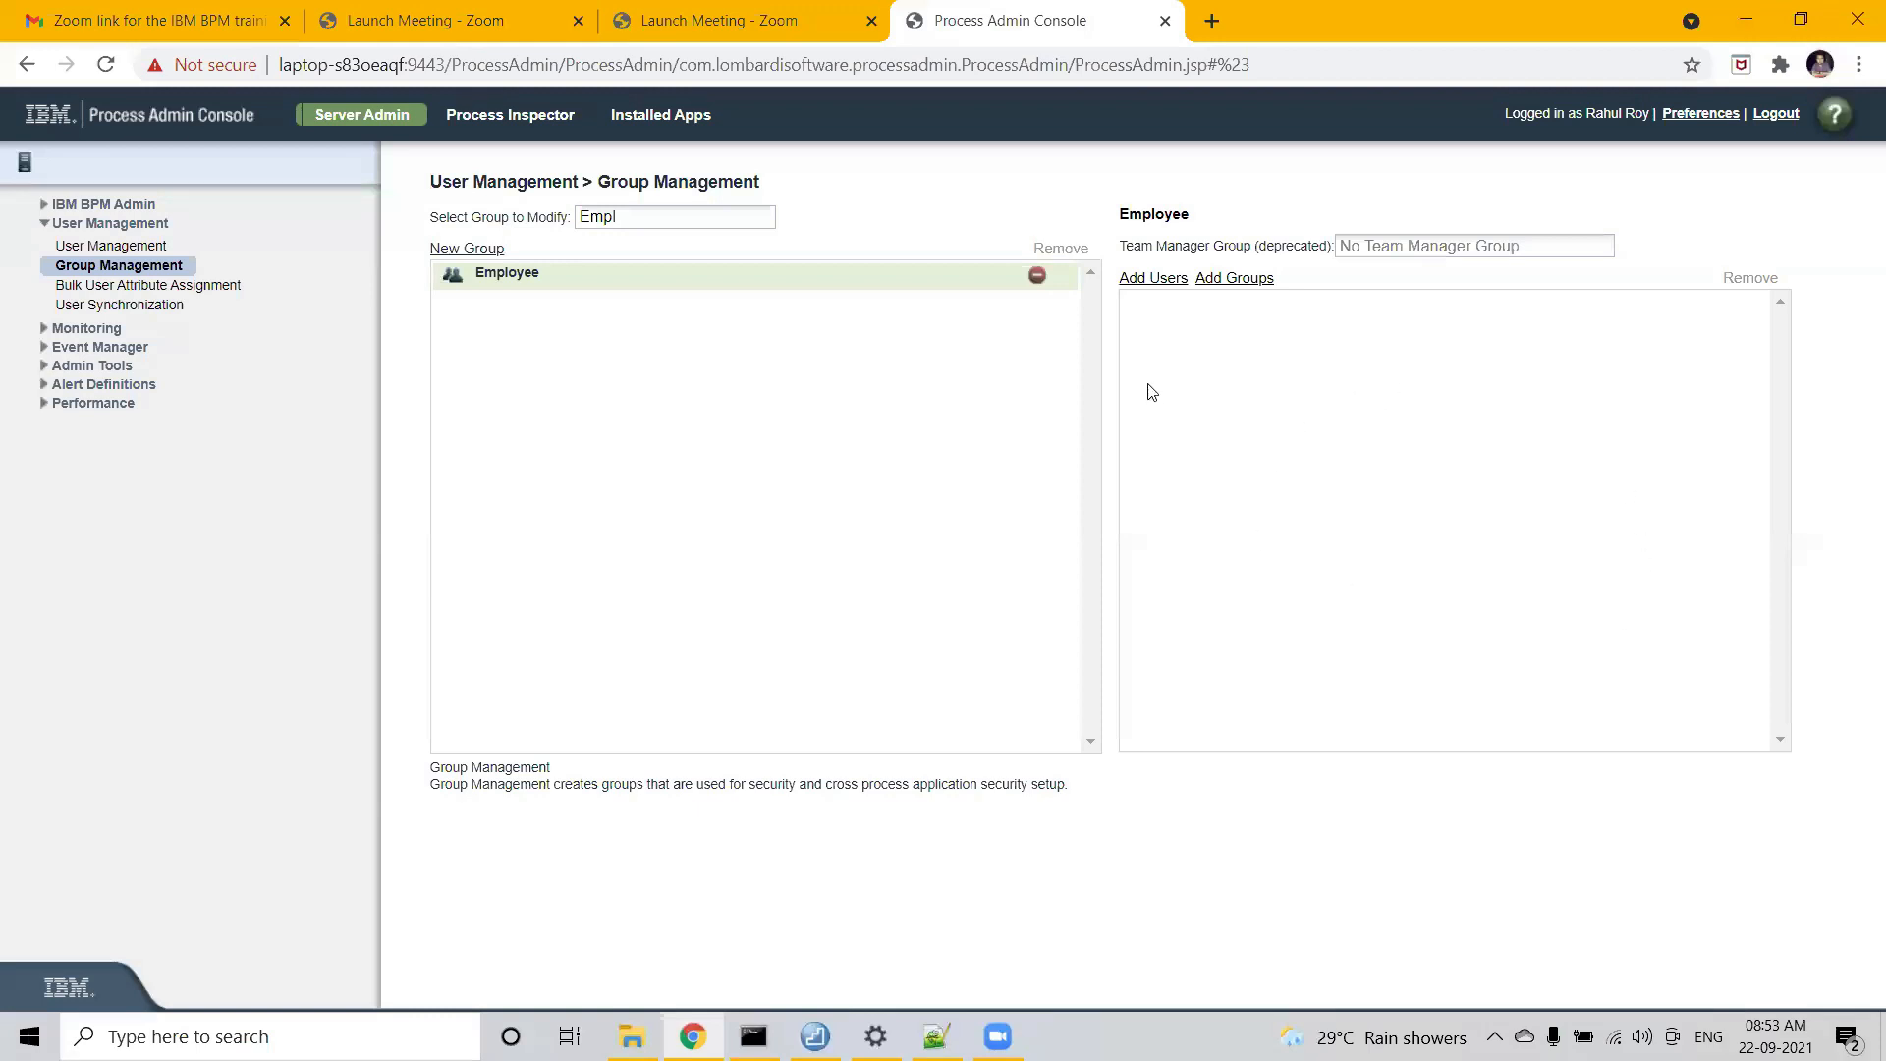
- Search for the demo user by name and add them to the Employee group
click(1155, 280)
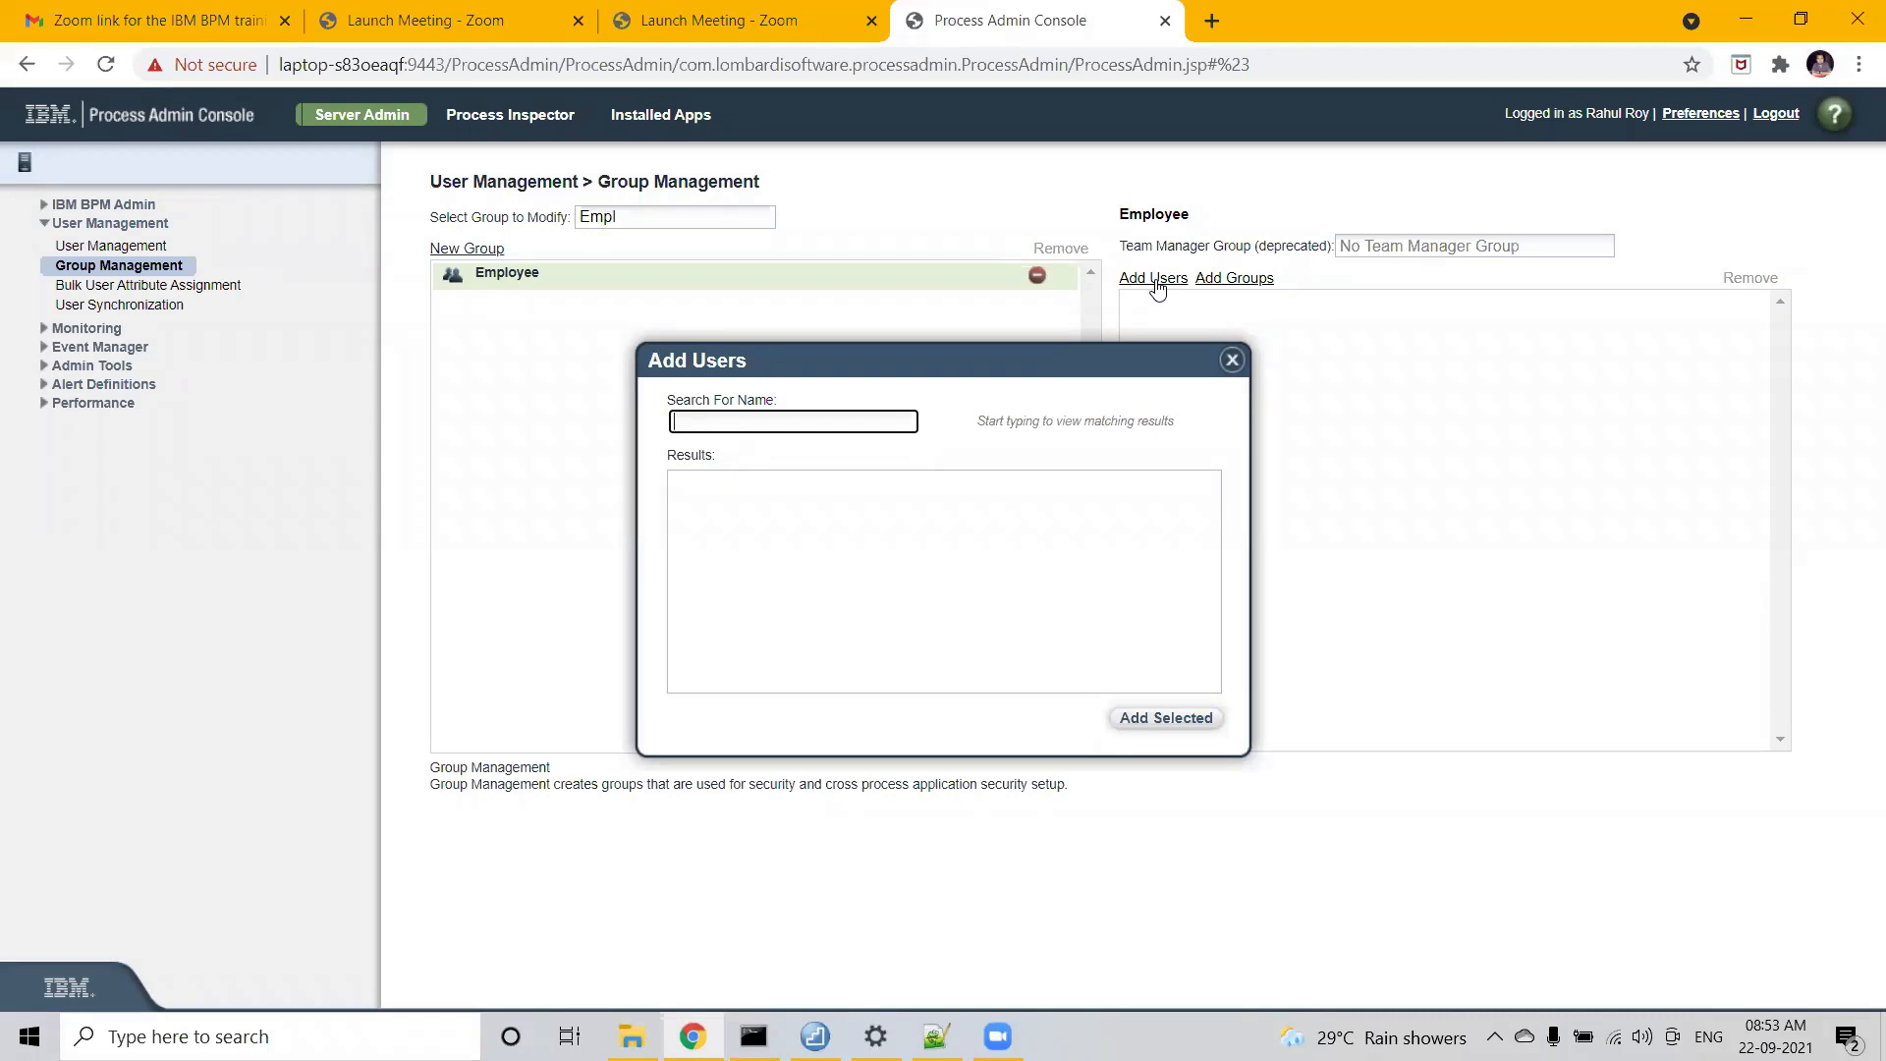
text(rahu)
click(1155, 725)
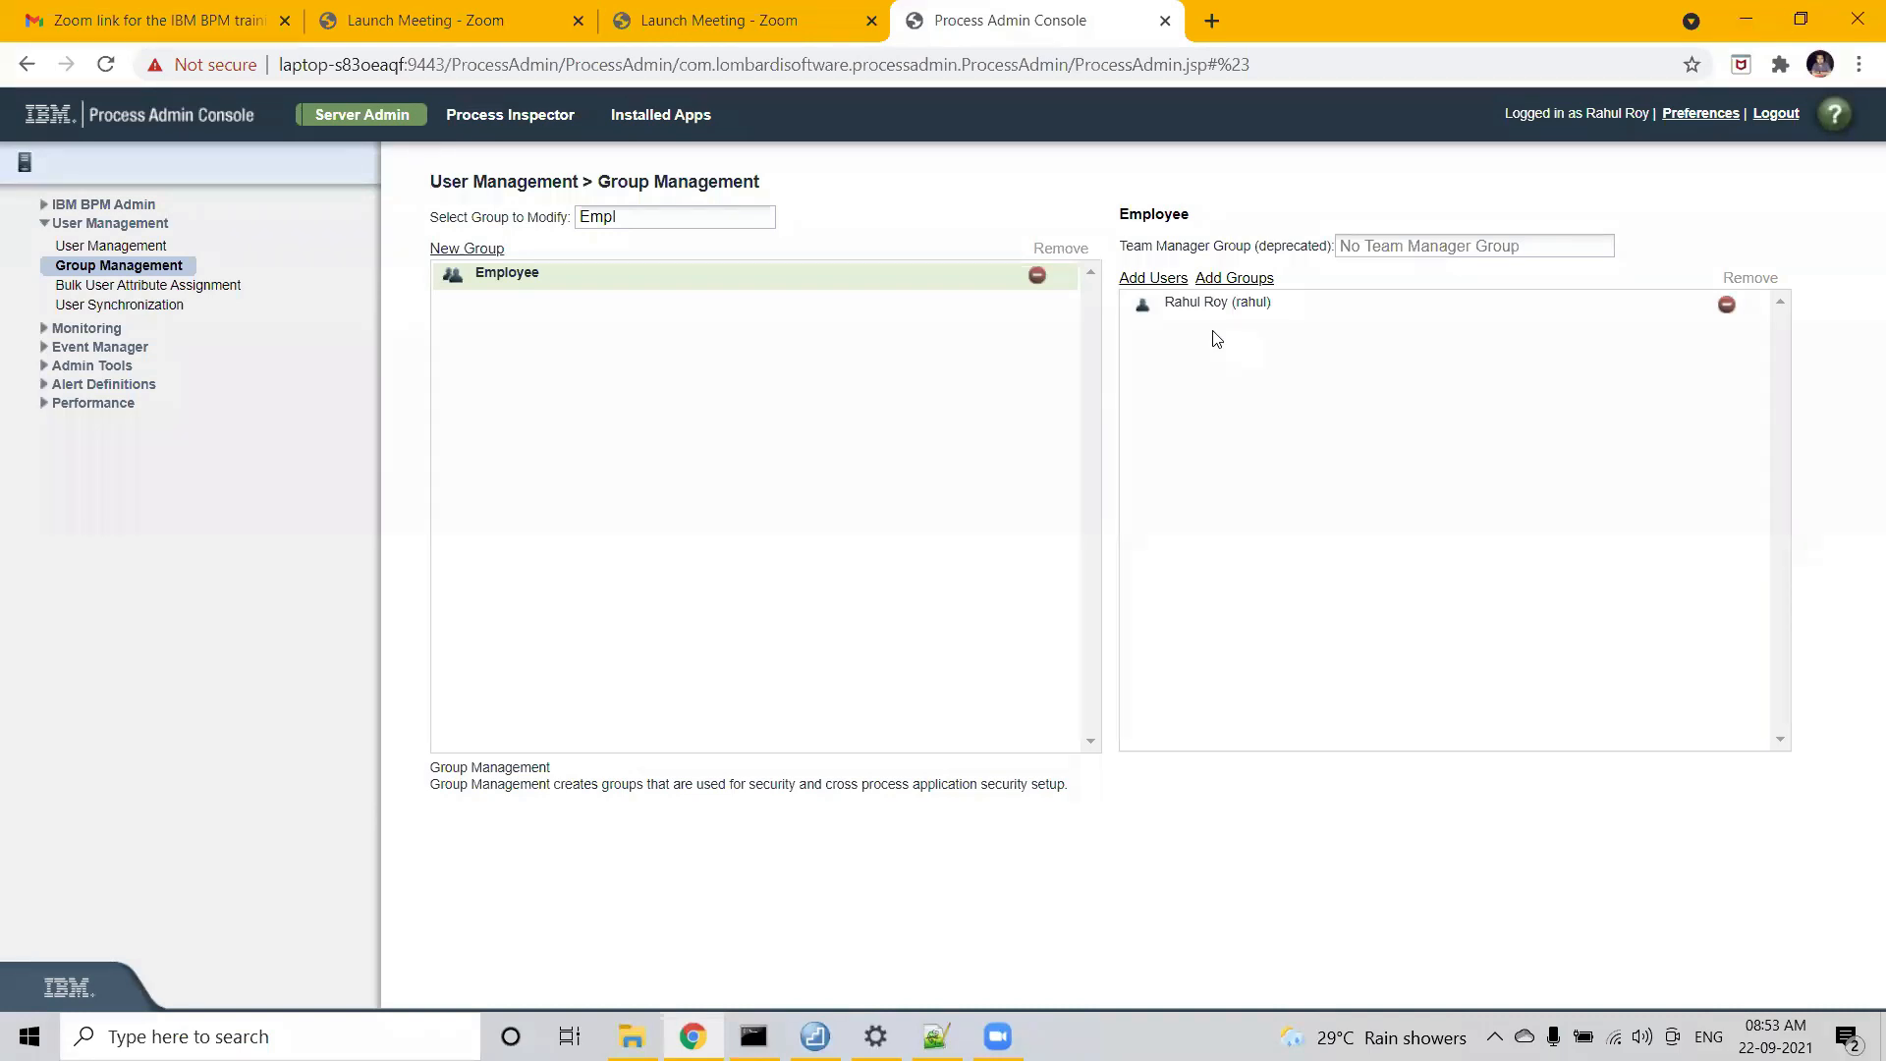
- Search 'ce' and add the celladmin account to the Employee group
click(1162, 284)
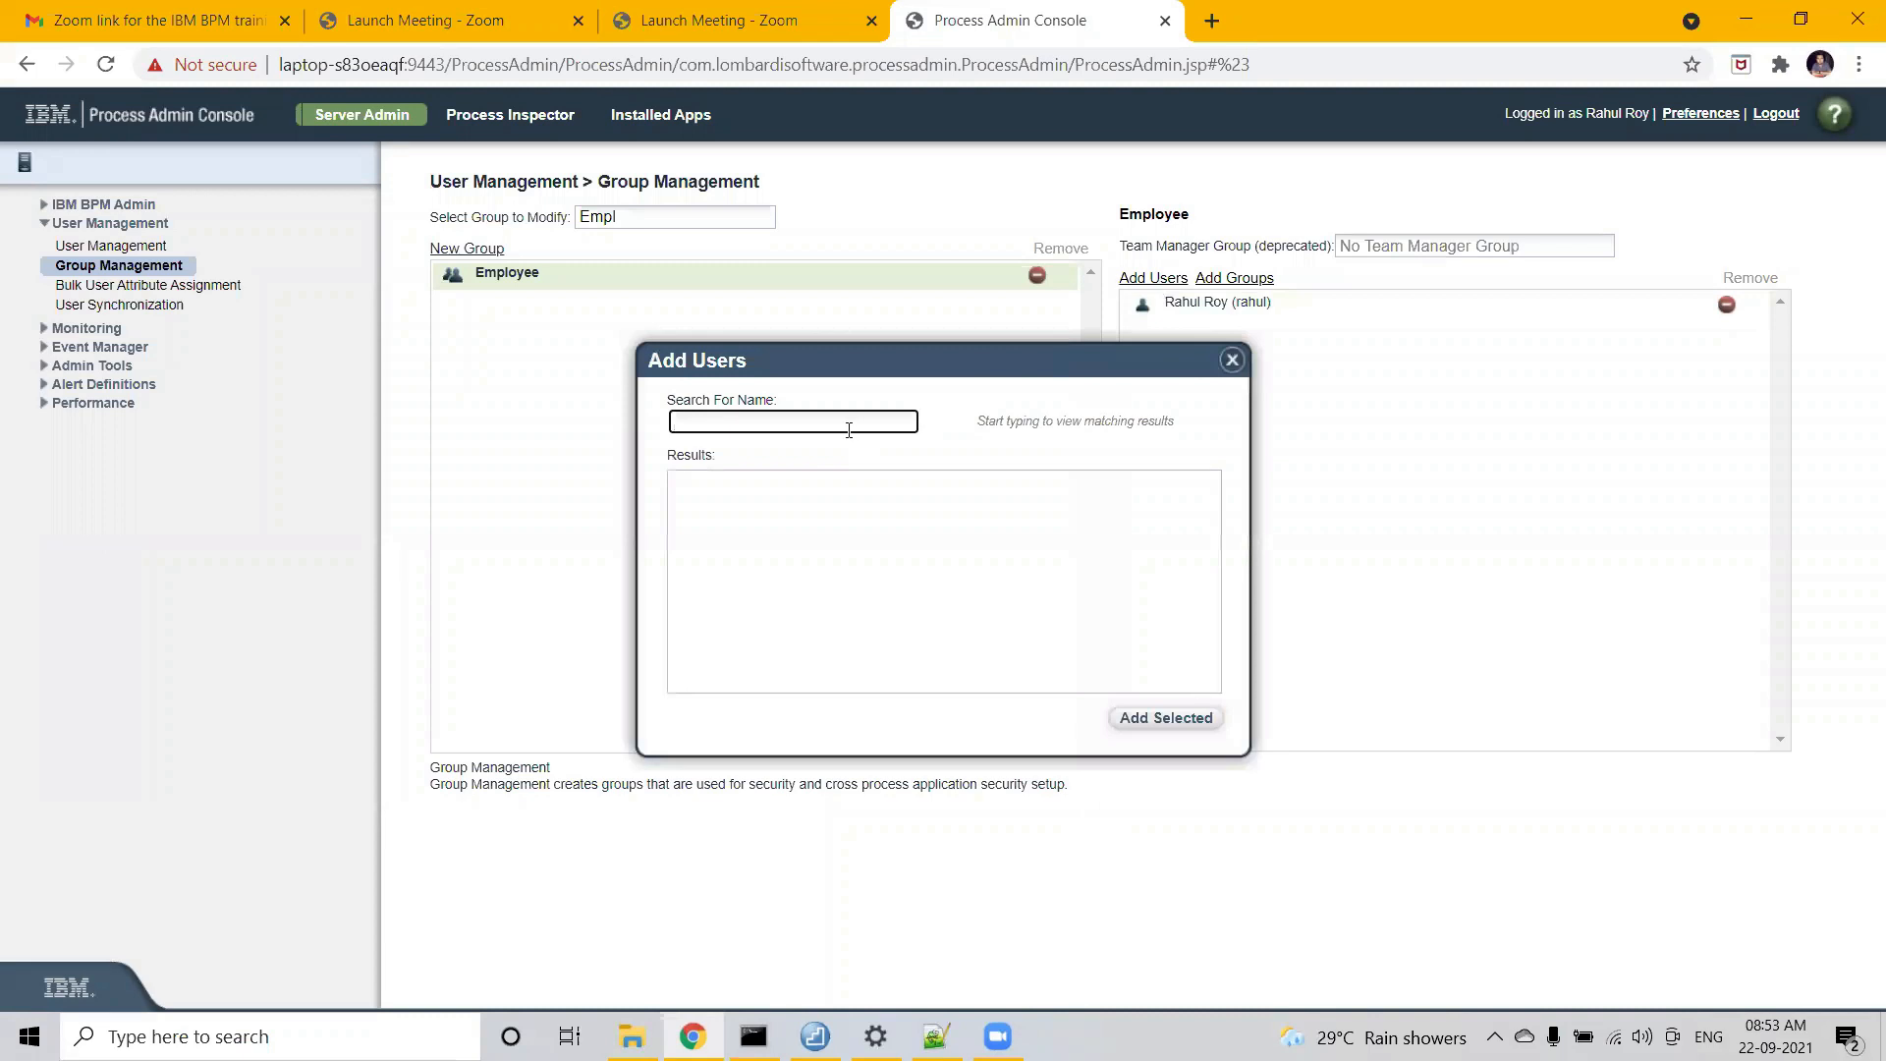
text(ce)
click(1165, 720)
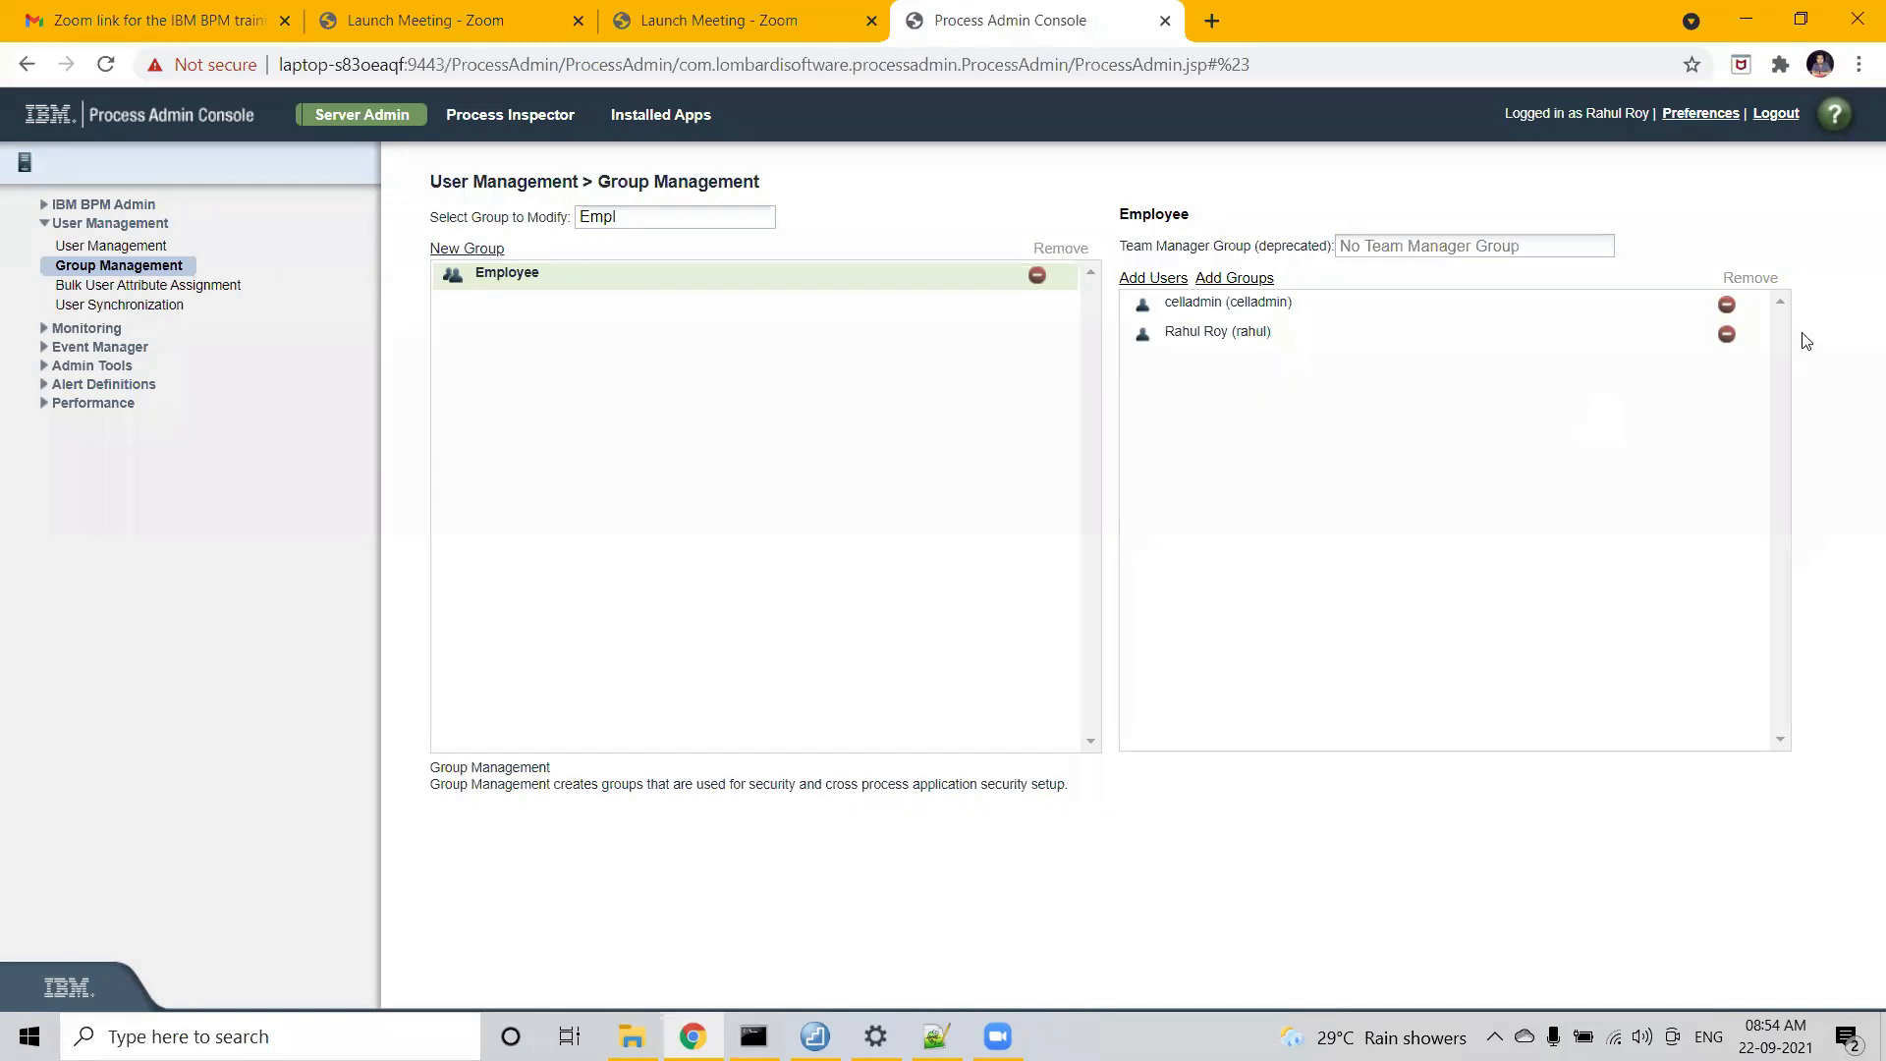
- Remove celladmin from the Employee group's member list
click(1726, 304)
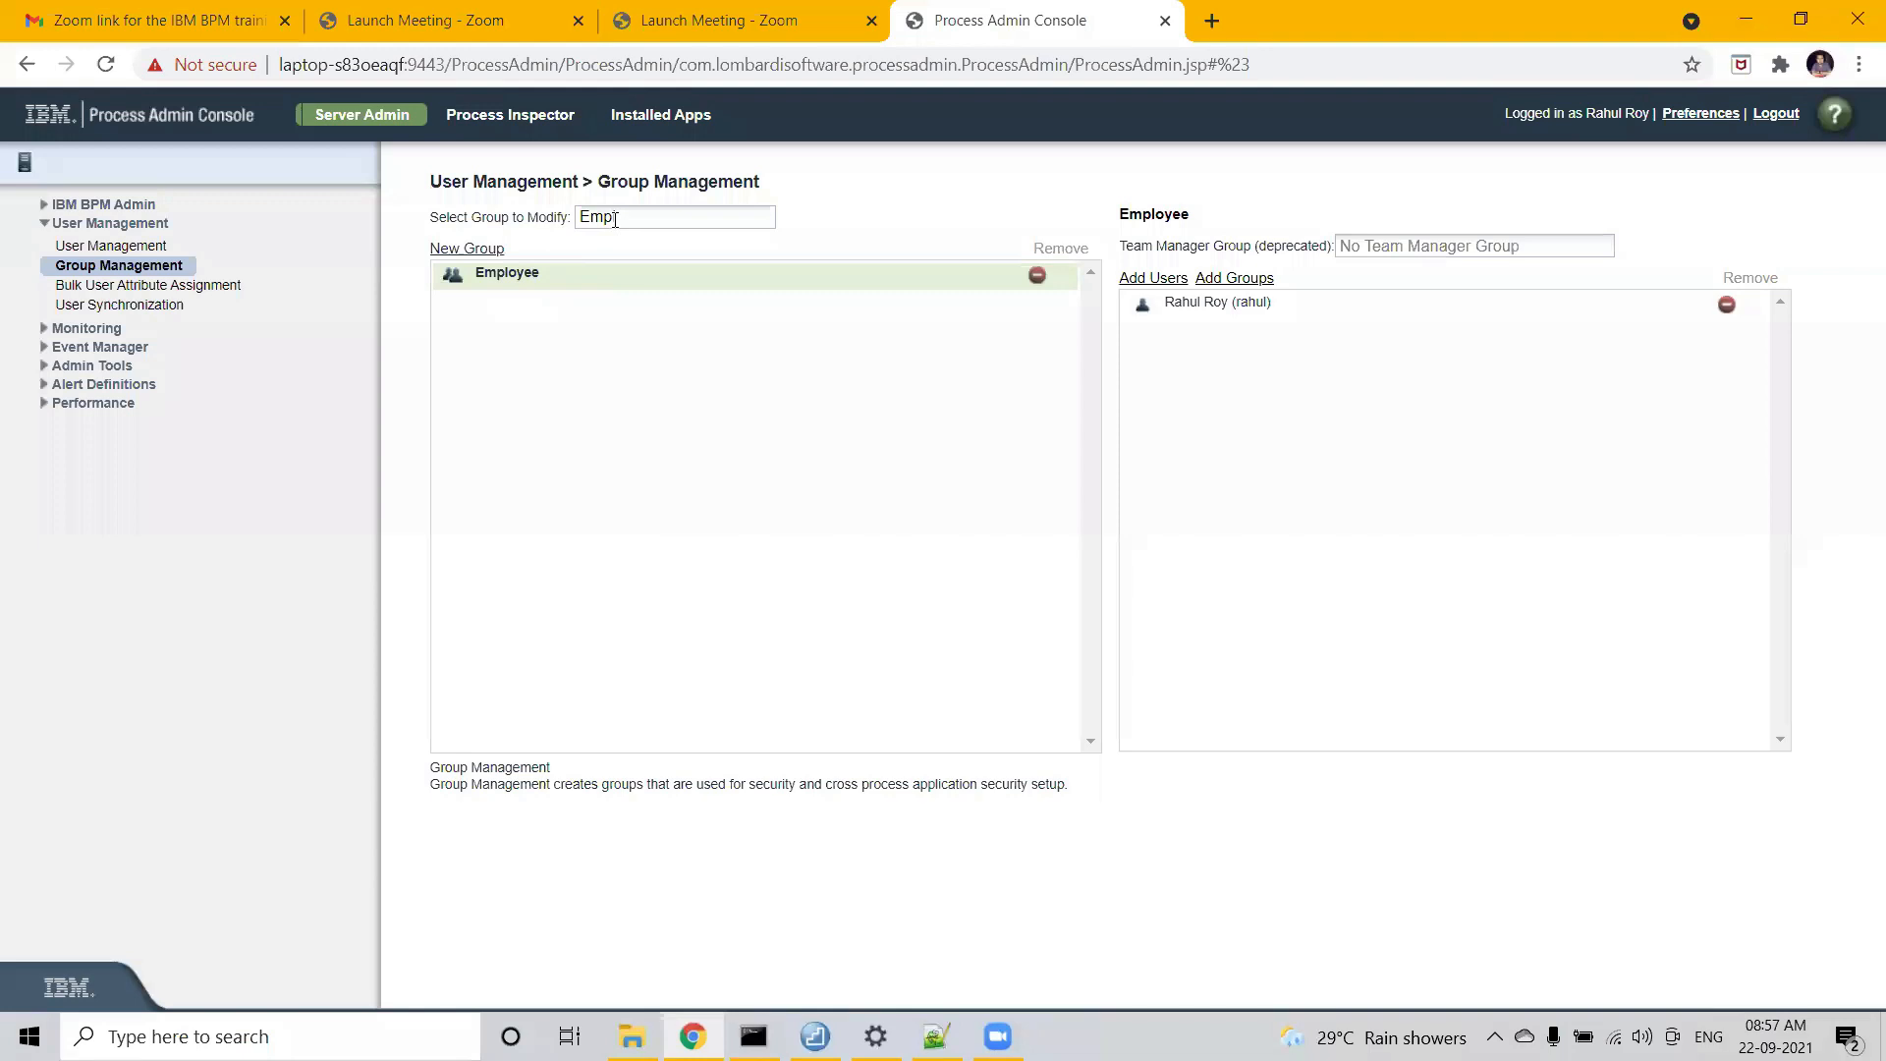
- Clear the group filter, search 'tw_aa', and open tw_authors to review its three members
drag(616, 218, 566, 216)
key(BackSpace)
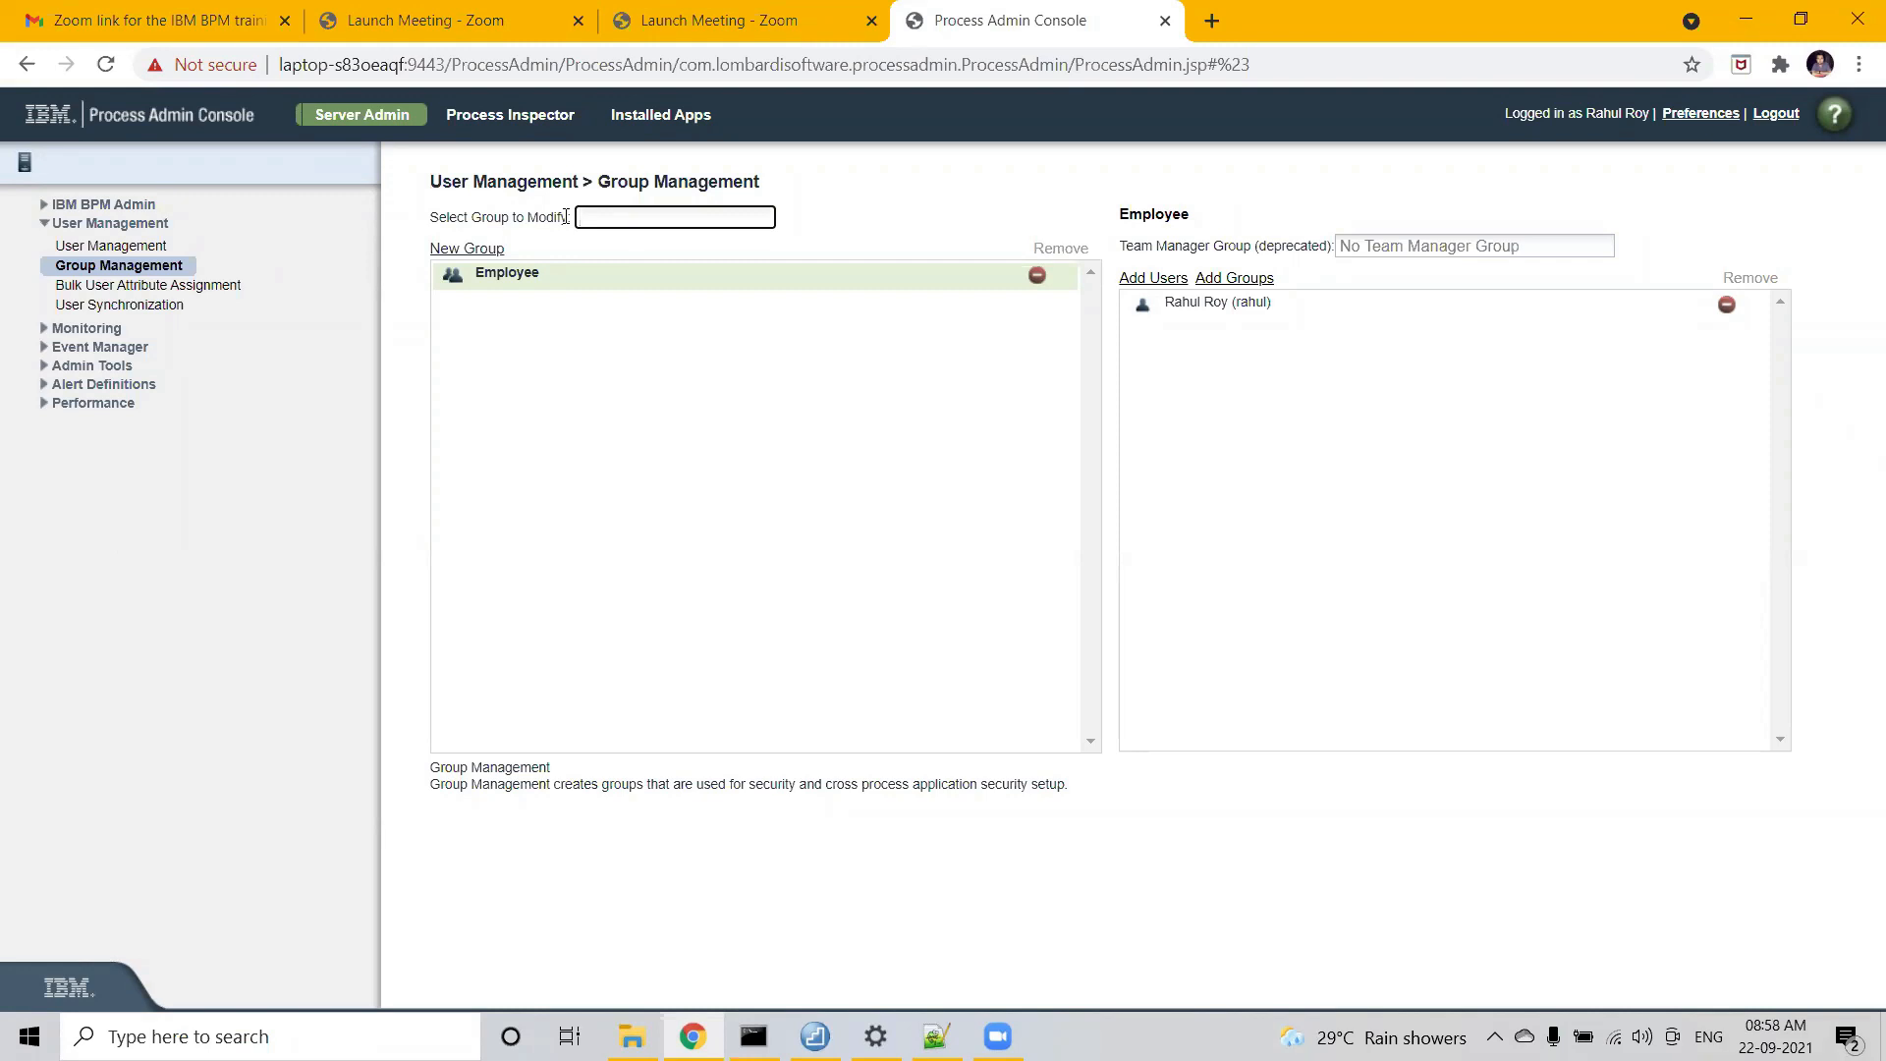
text(tw_aa)
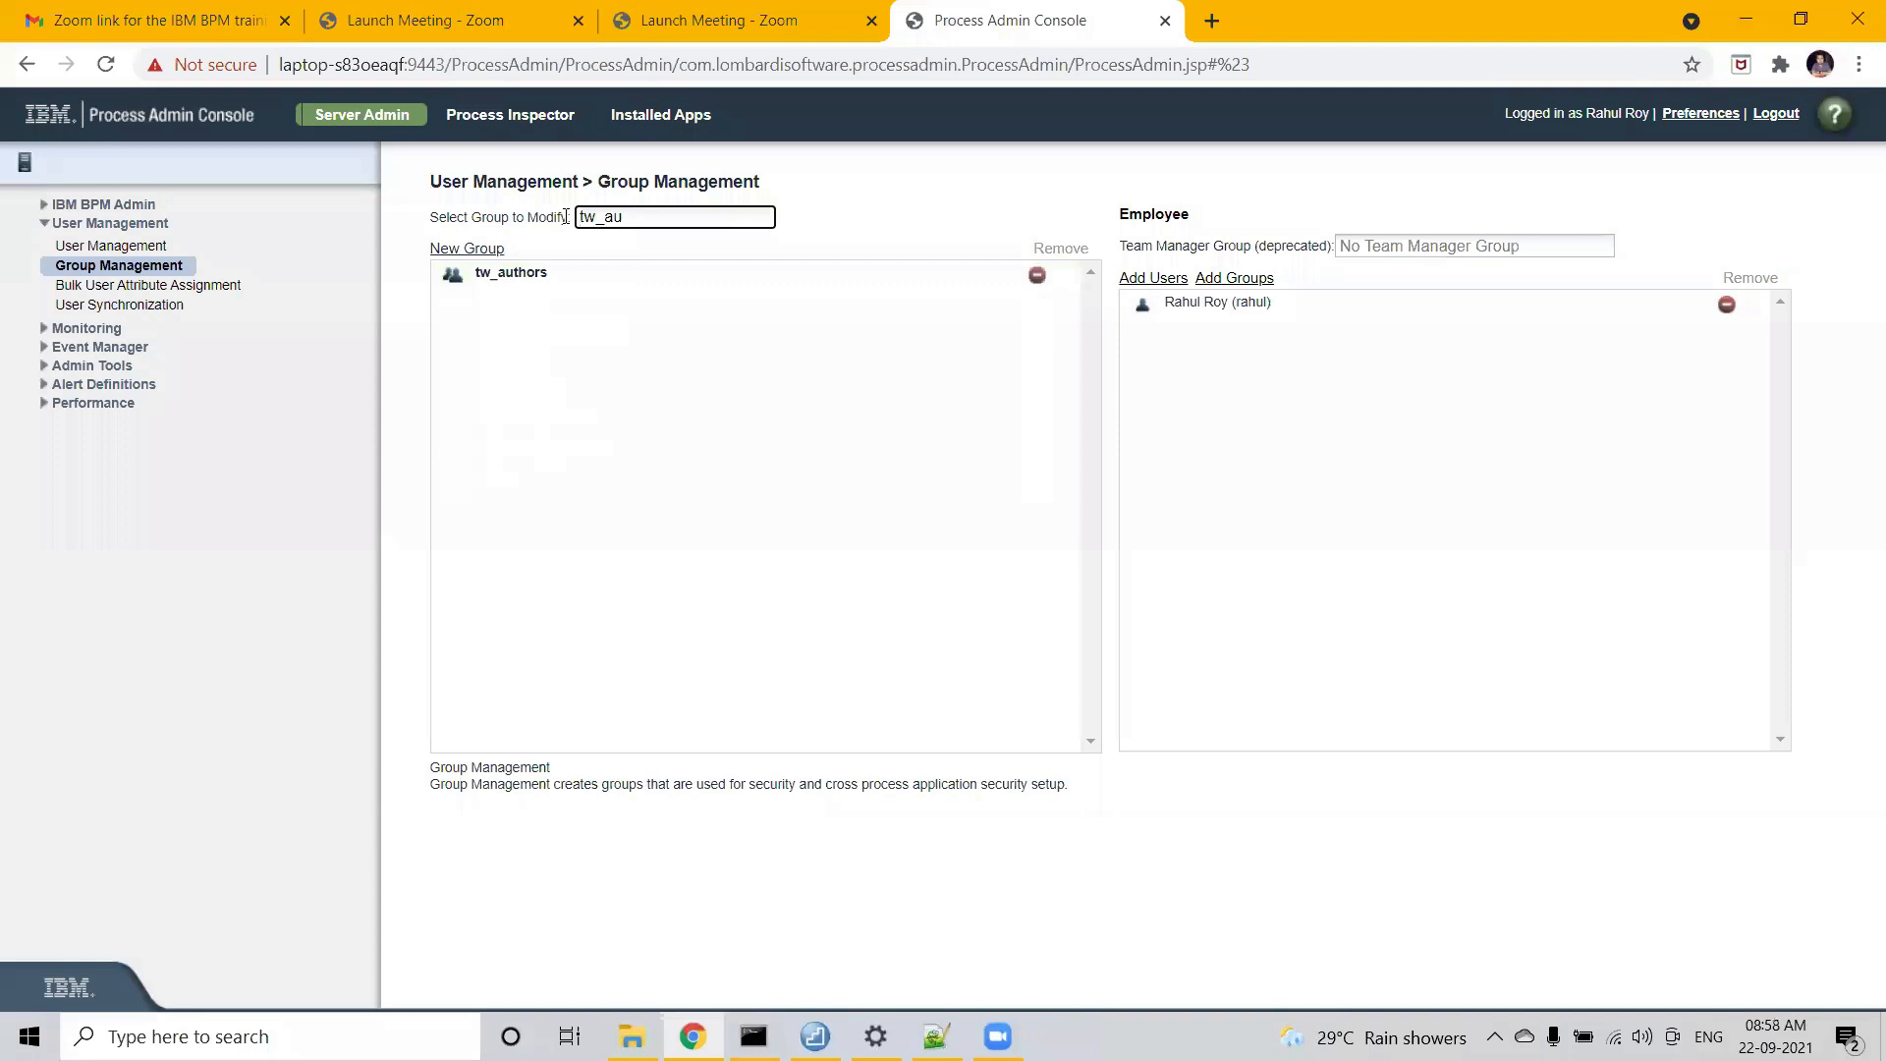
click(544, 272)
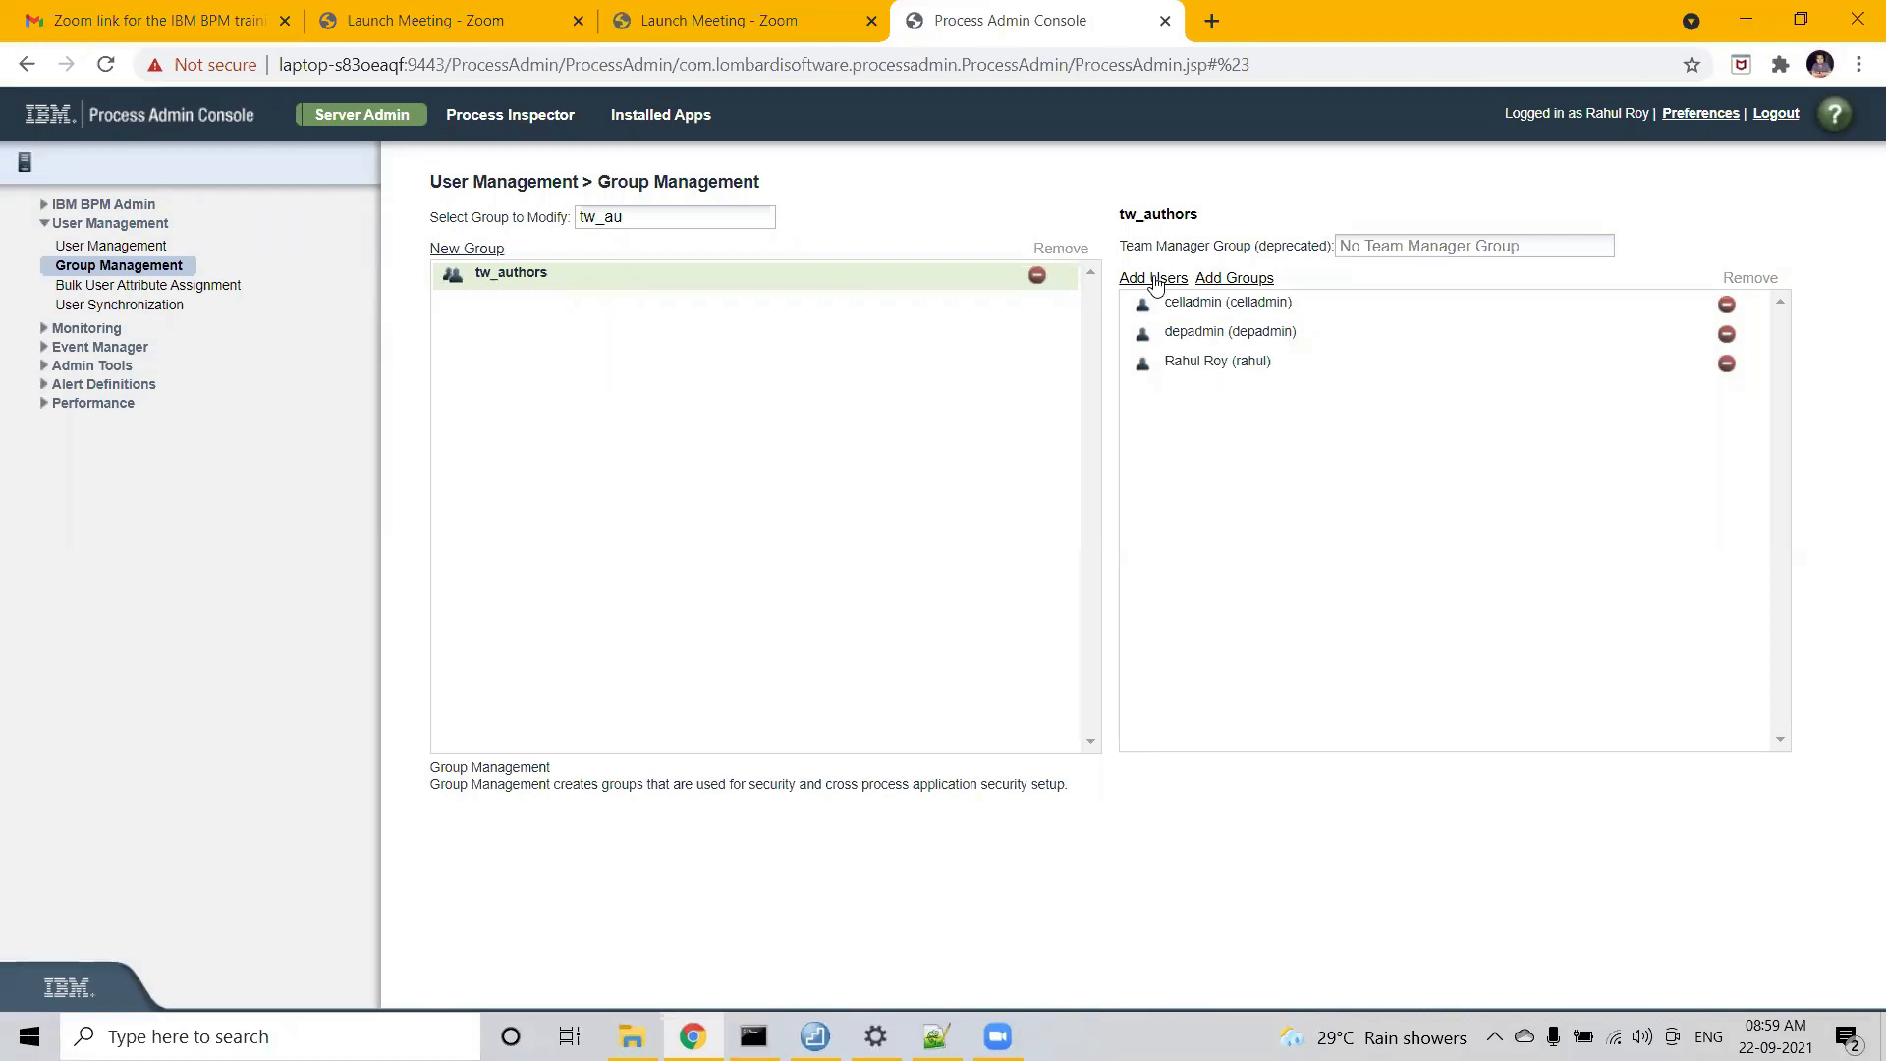
click(628, 217)
- Change the group filter to 'tw_ad' and open the tw_admins group's members
key(BackSpace)
text(d)
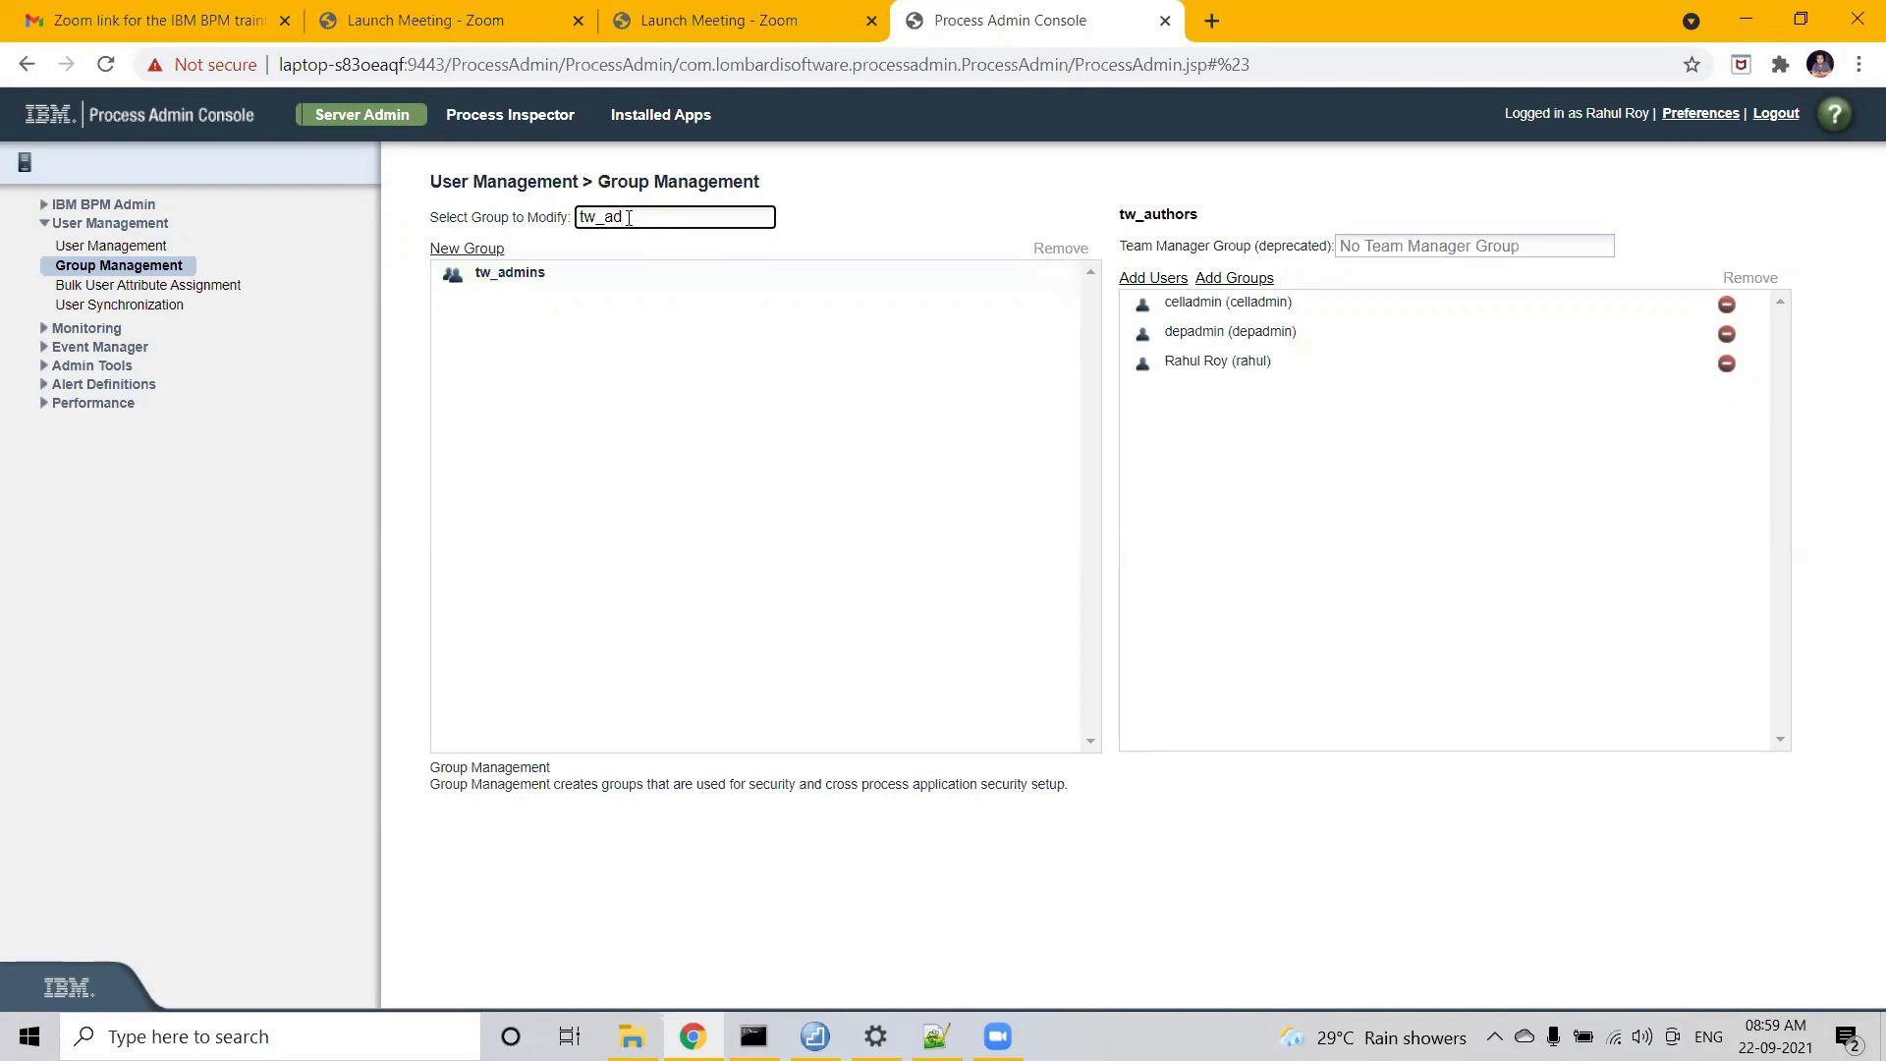
click(547, 274)
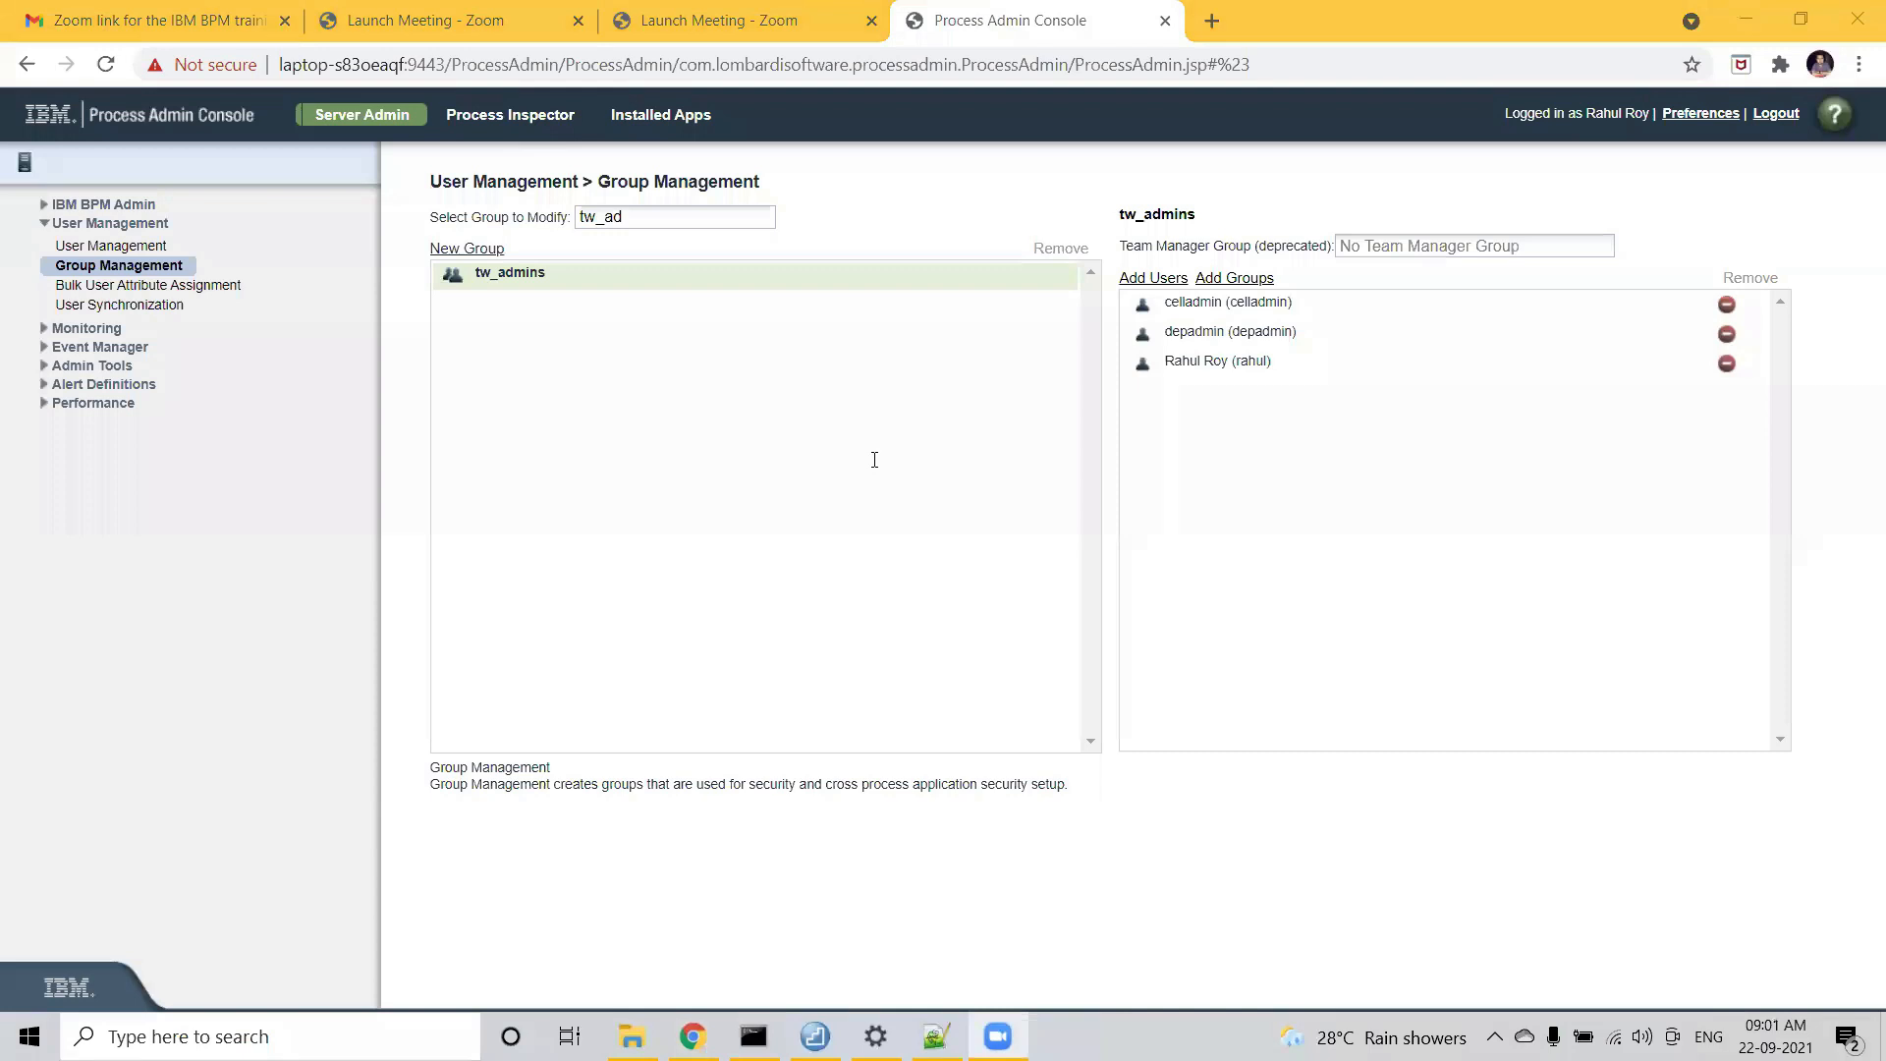
click(150, 286)
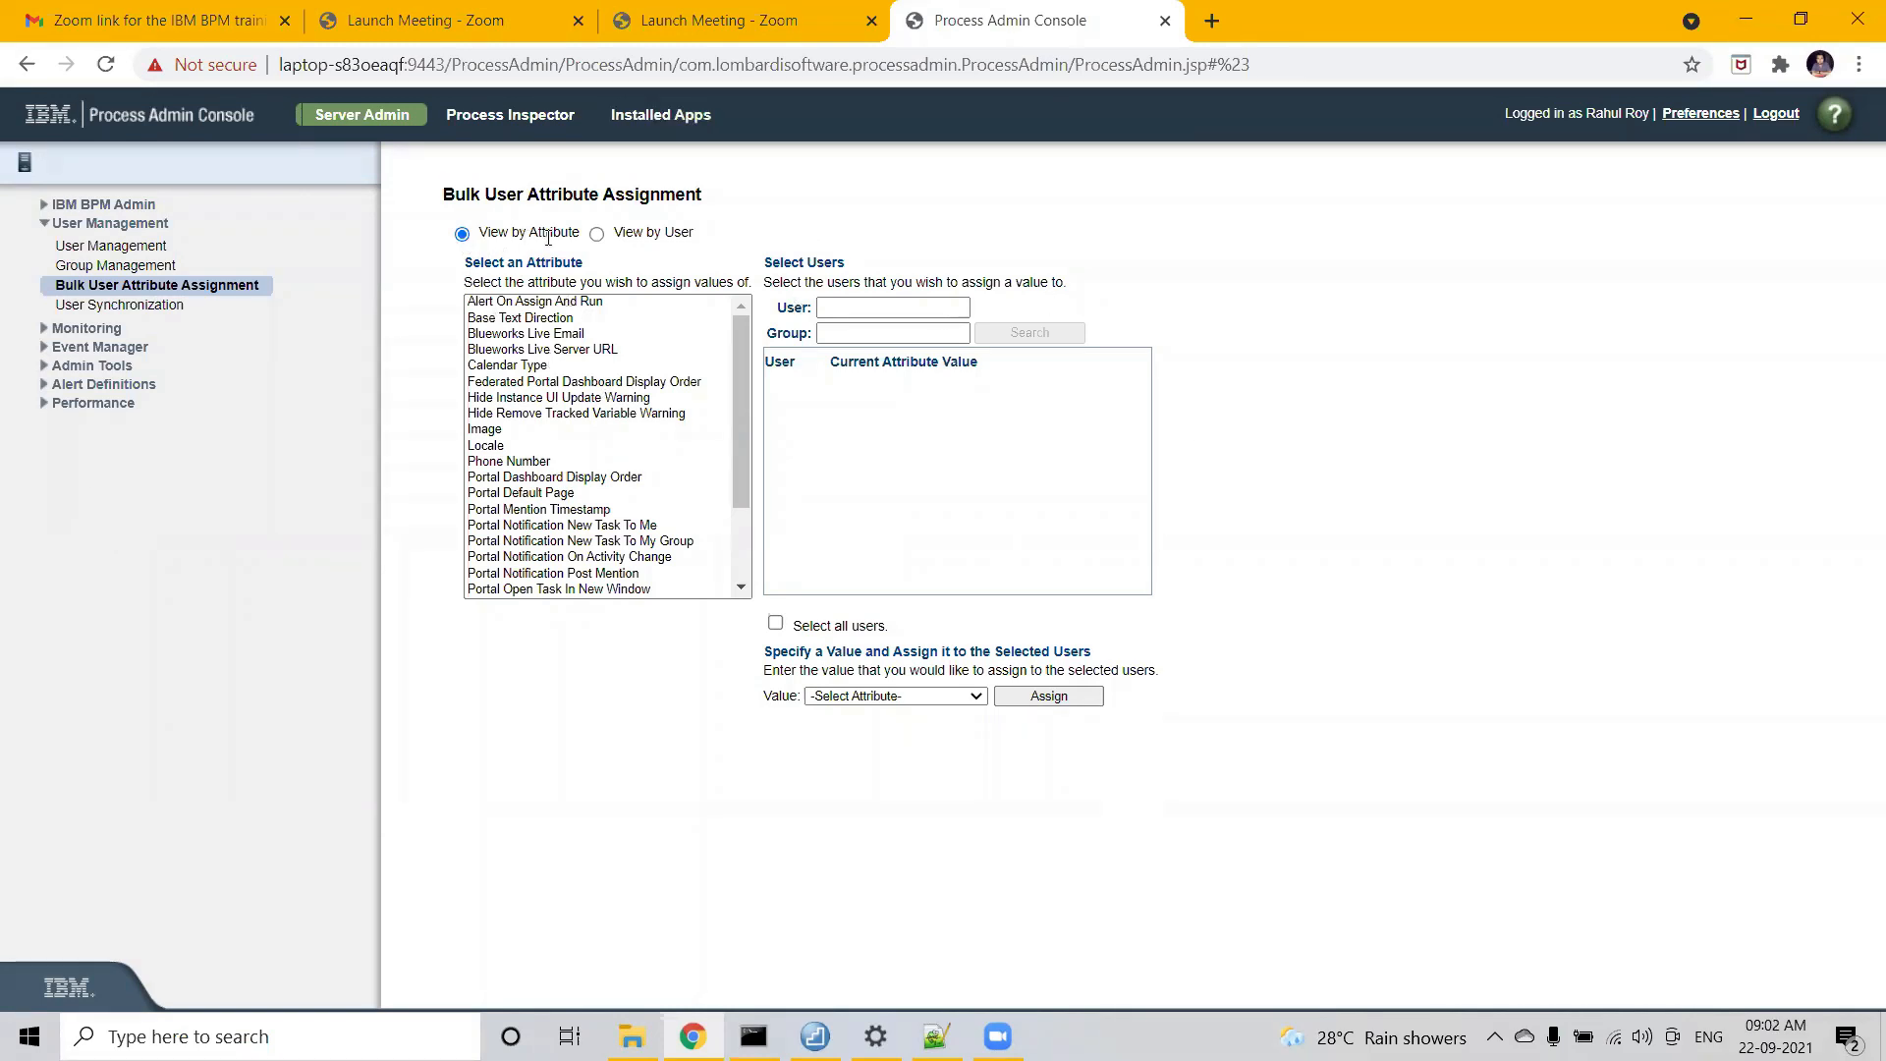
drag(479, 233, 583, 238)
drag(697, 233, 615, 232)
click(639, 233)
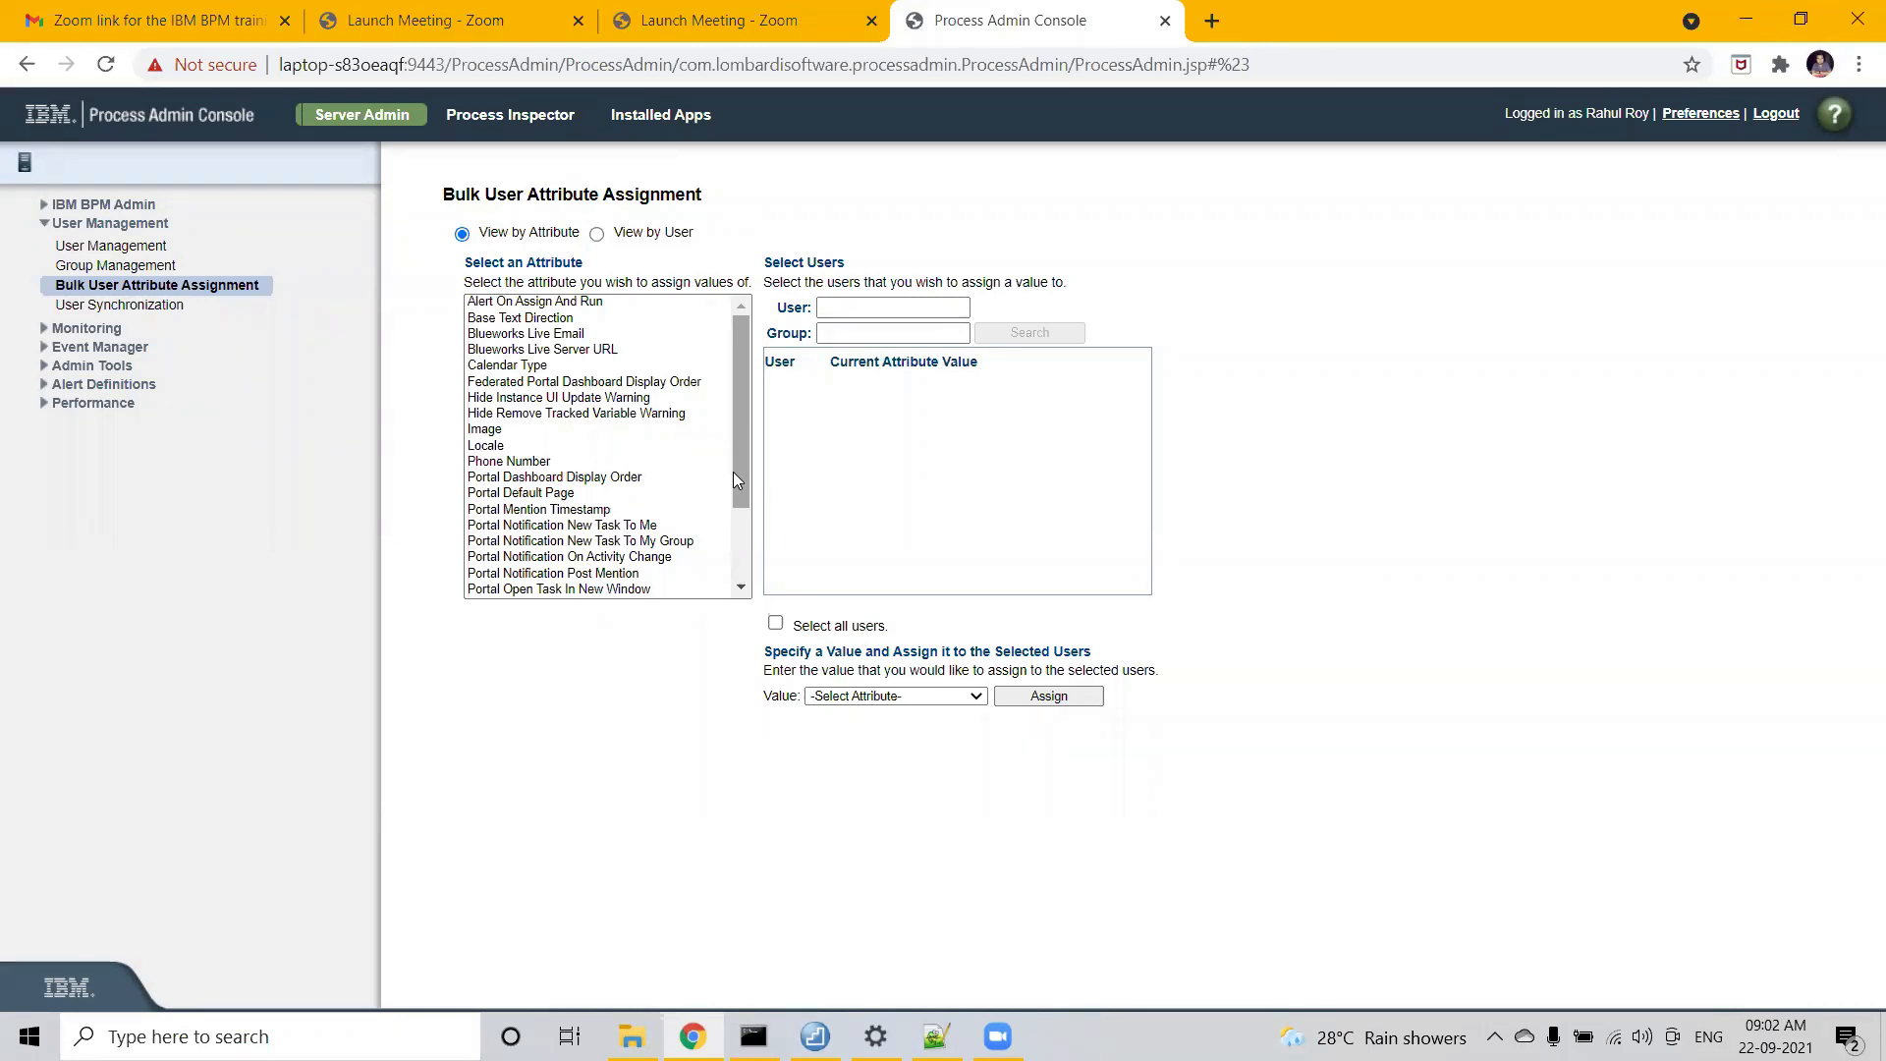
click(845, 306)
key(Tab)
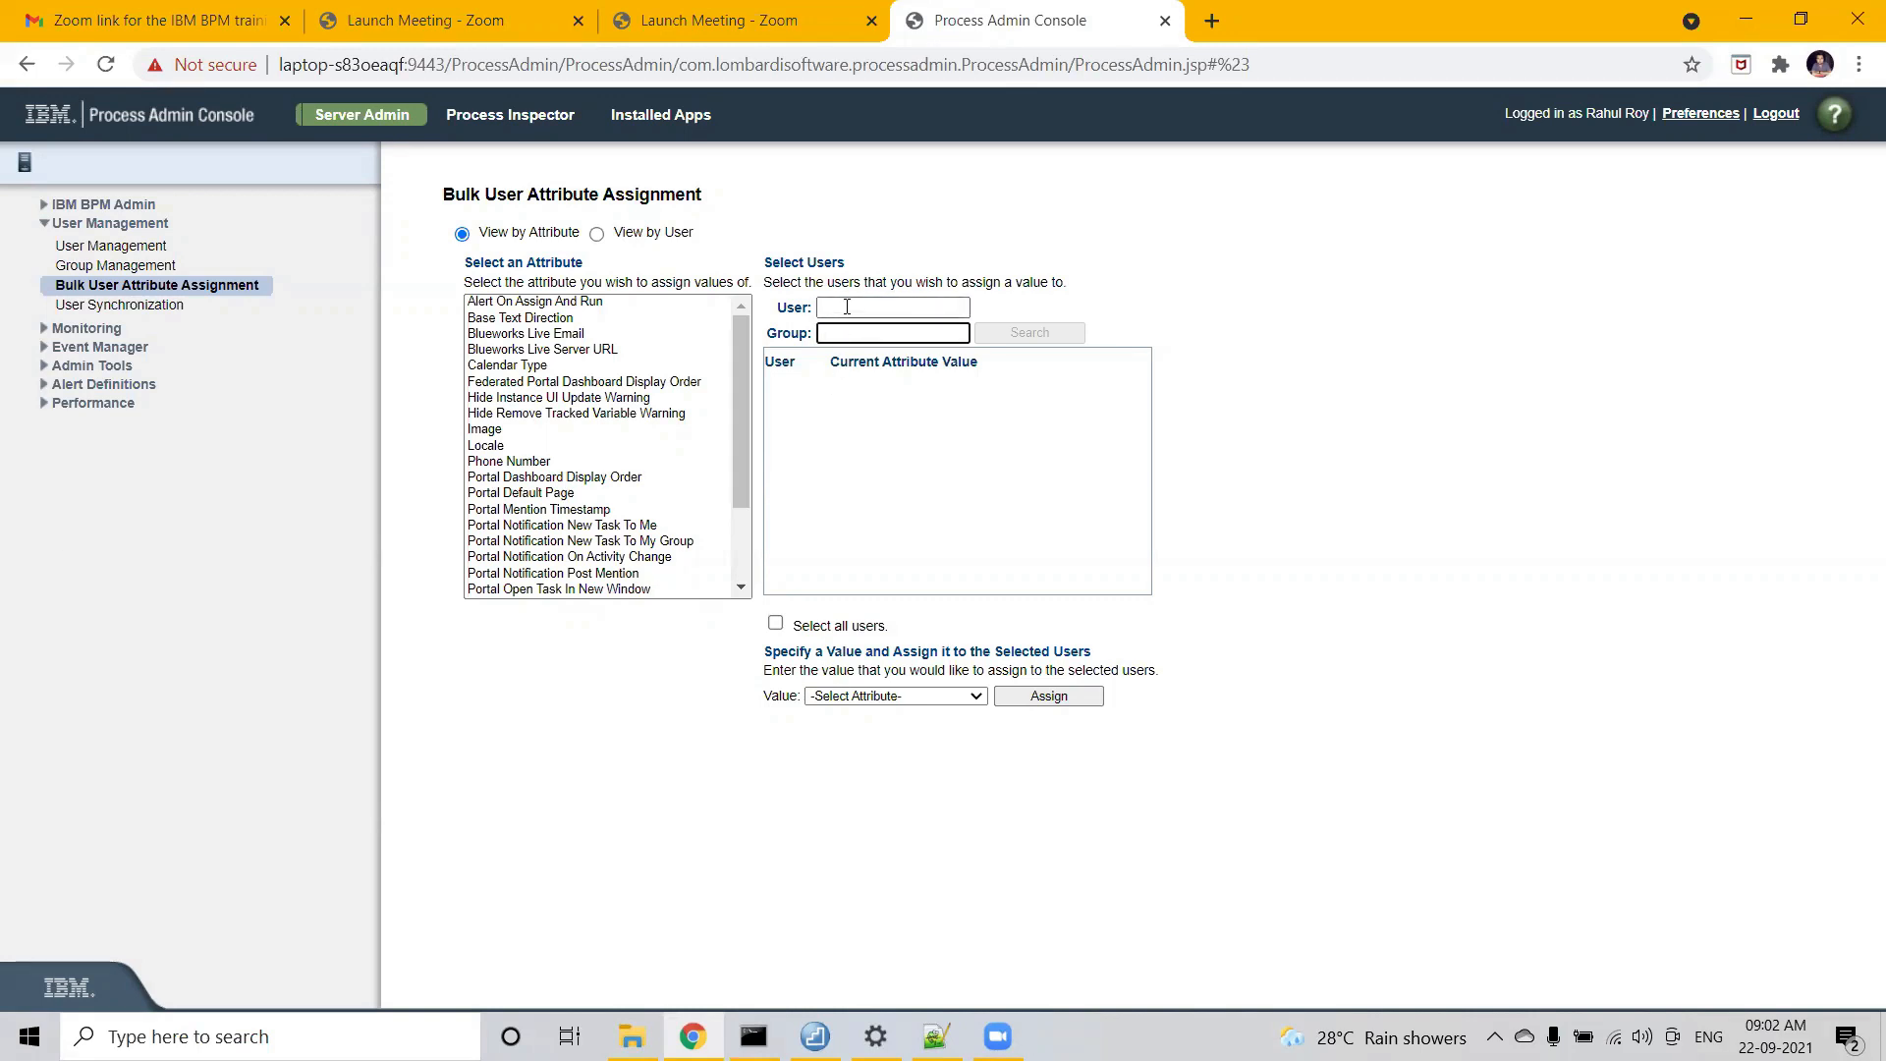
click(847, 306)
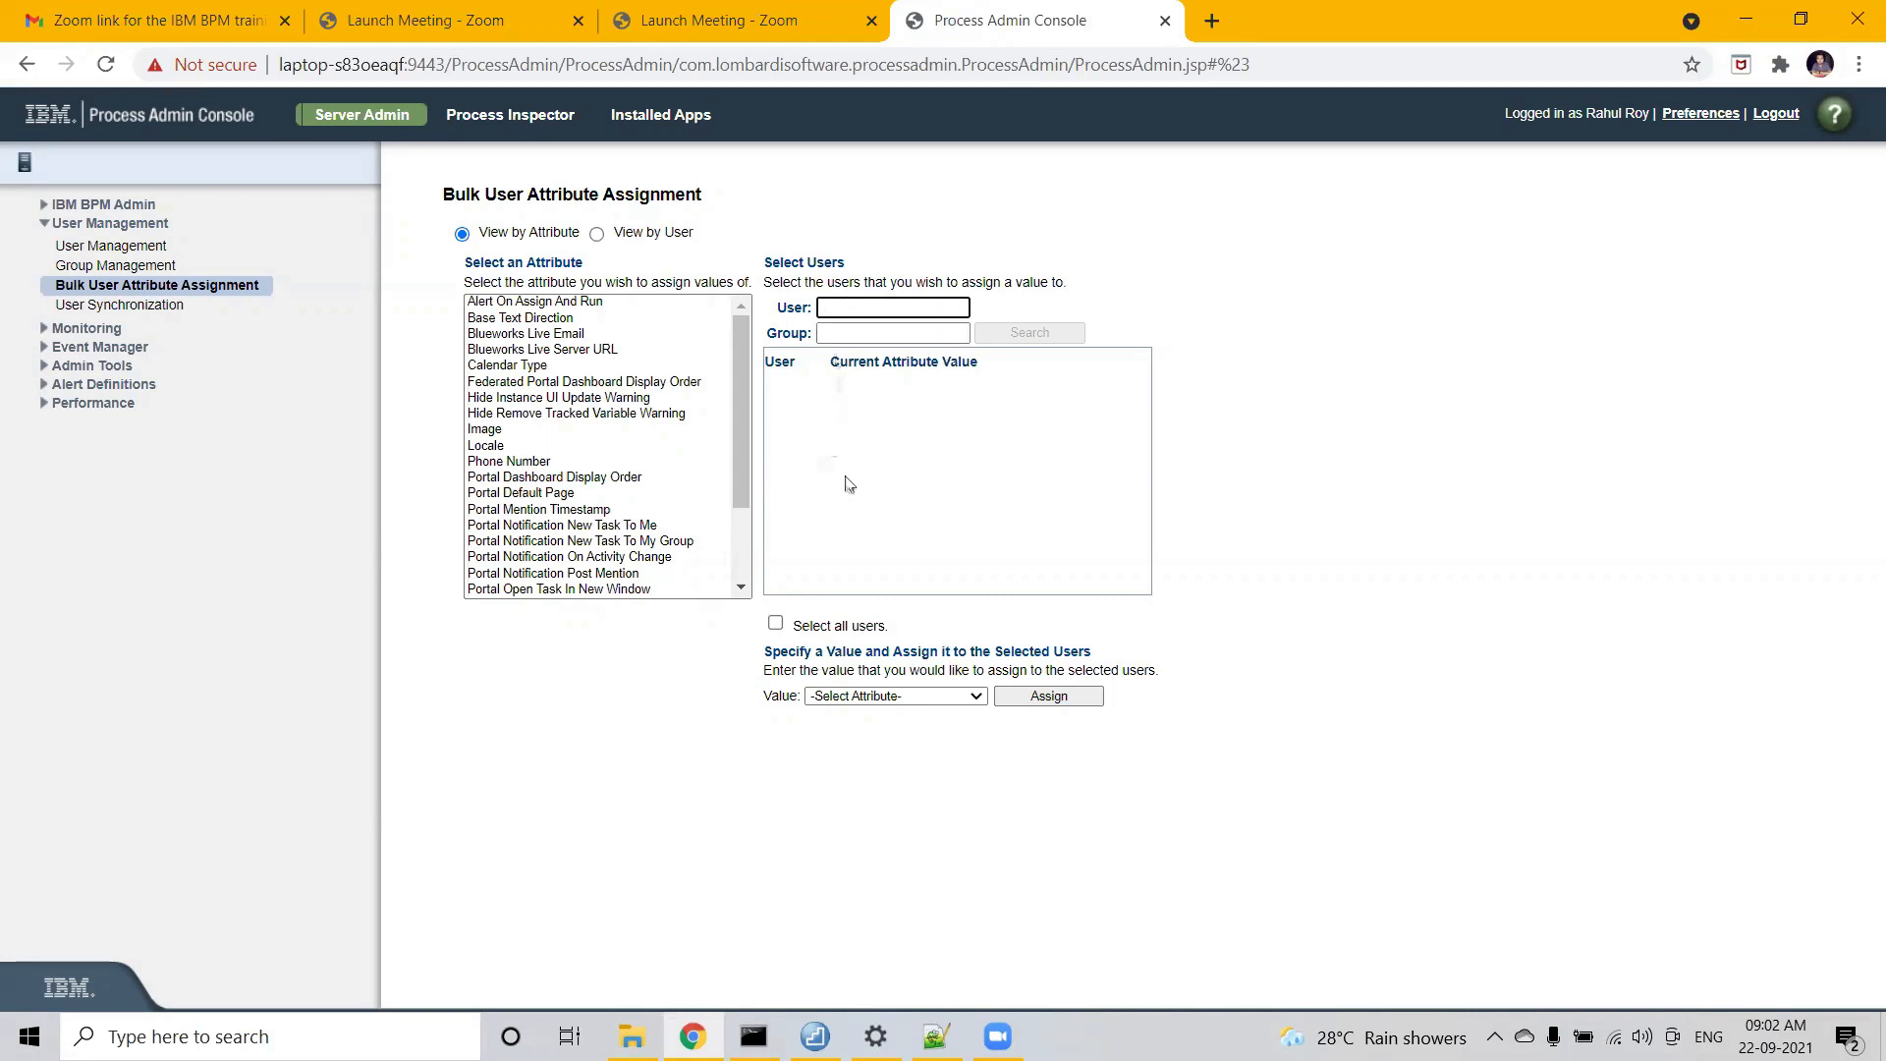
click(869, 698)
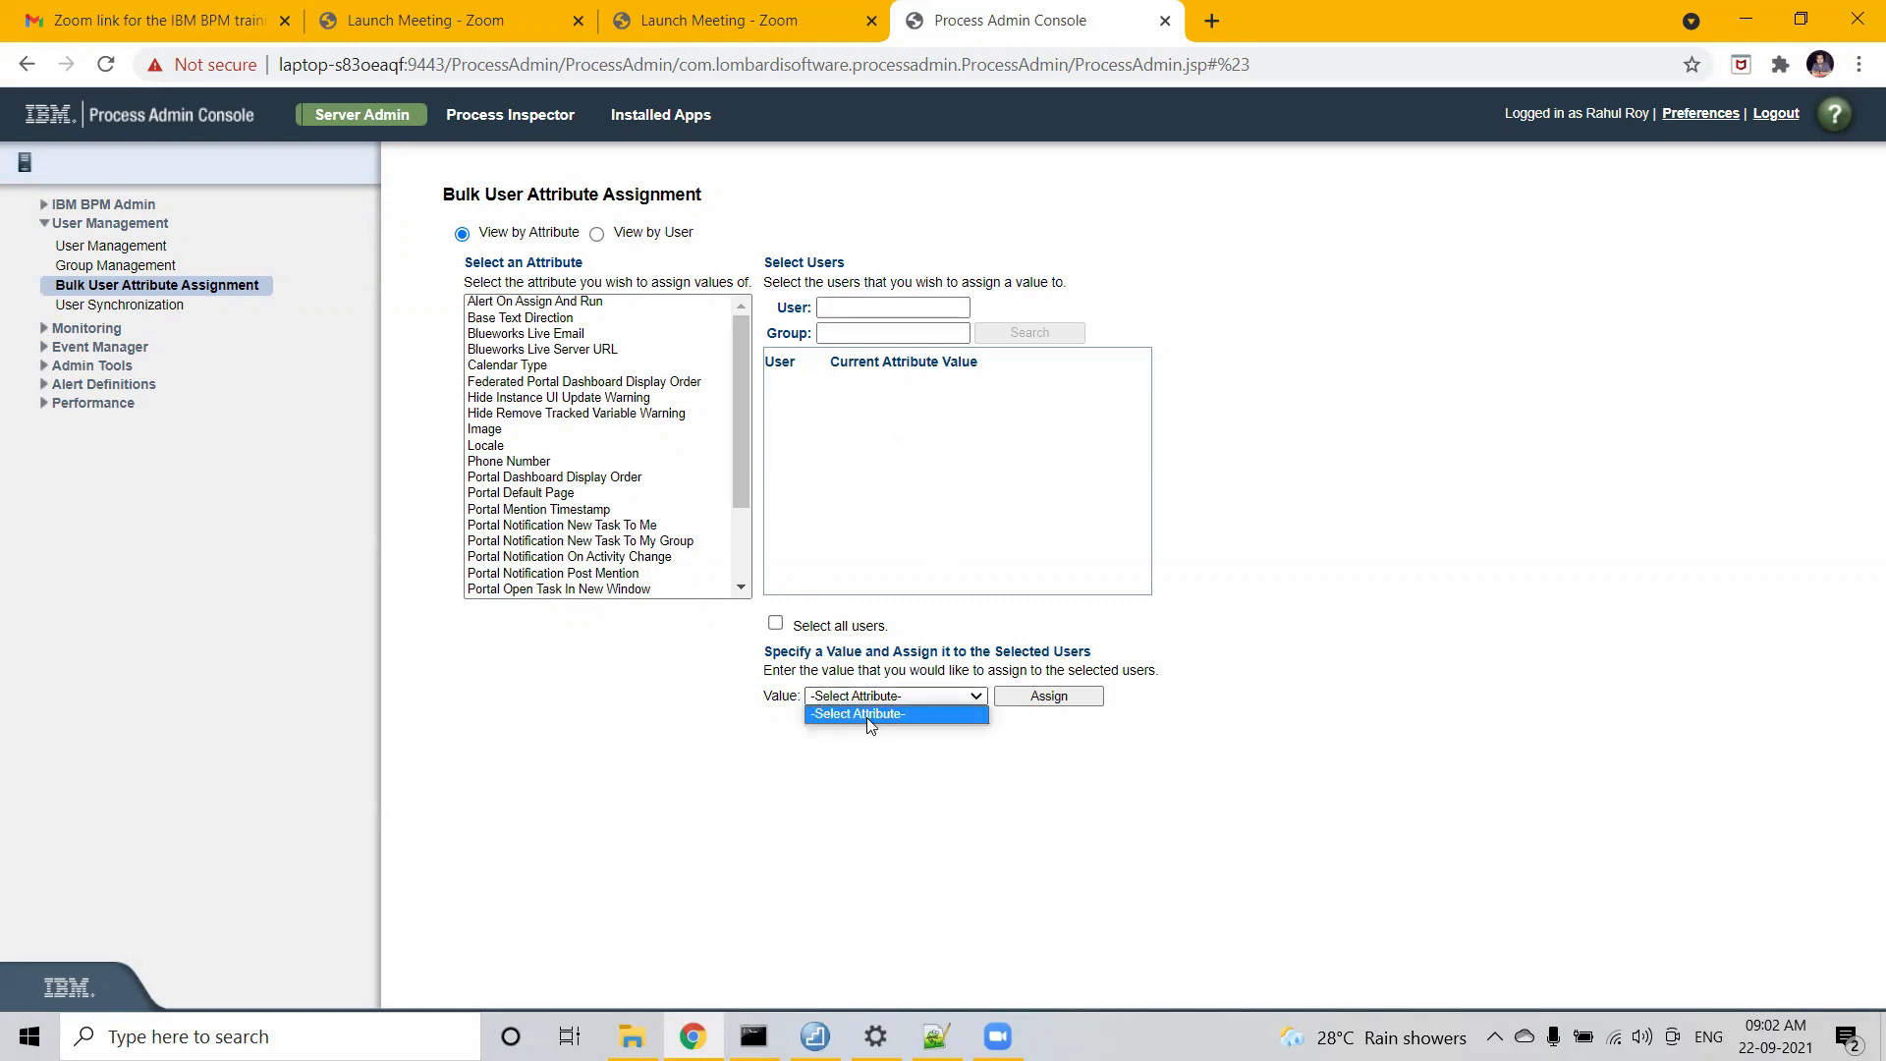
click(881, 515)
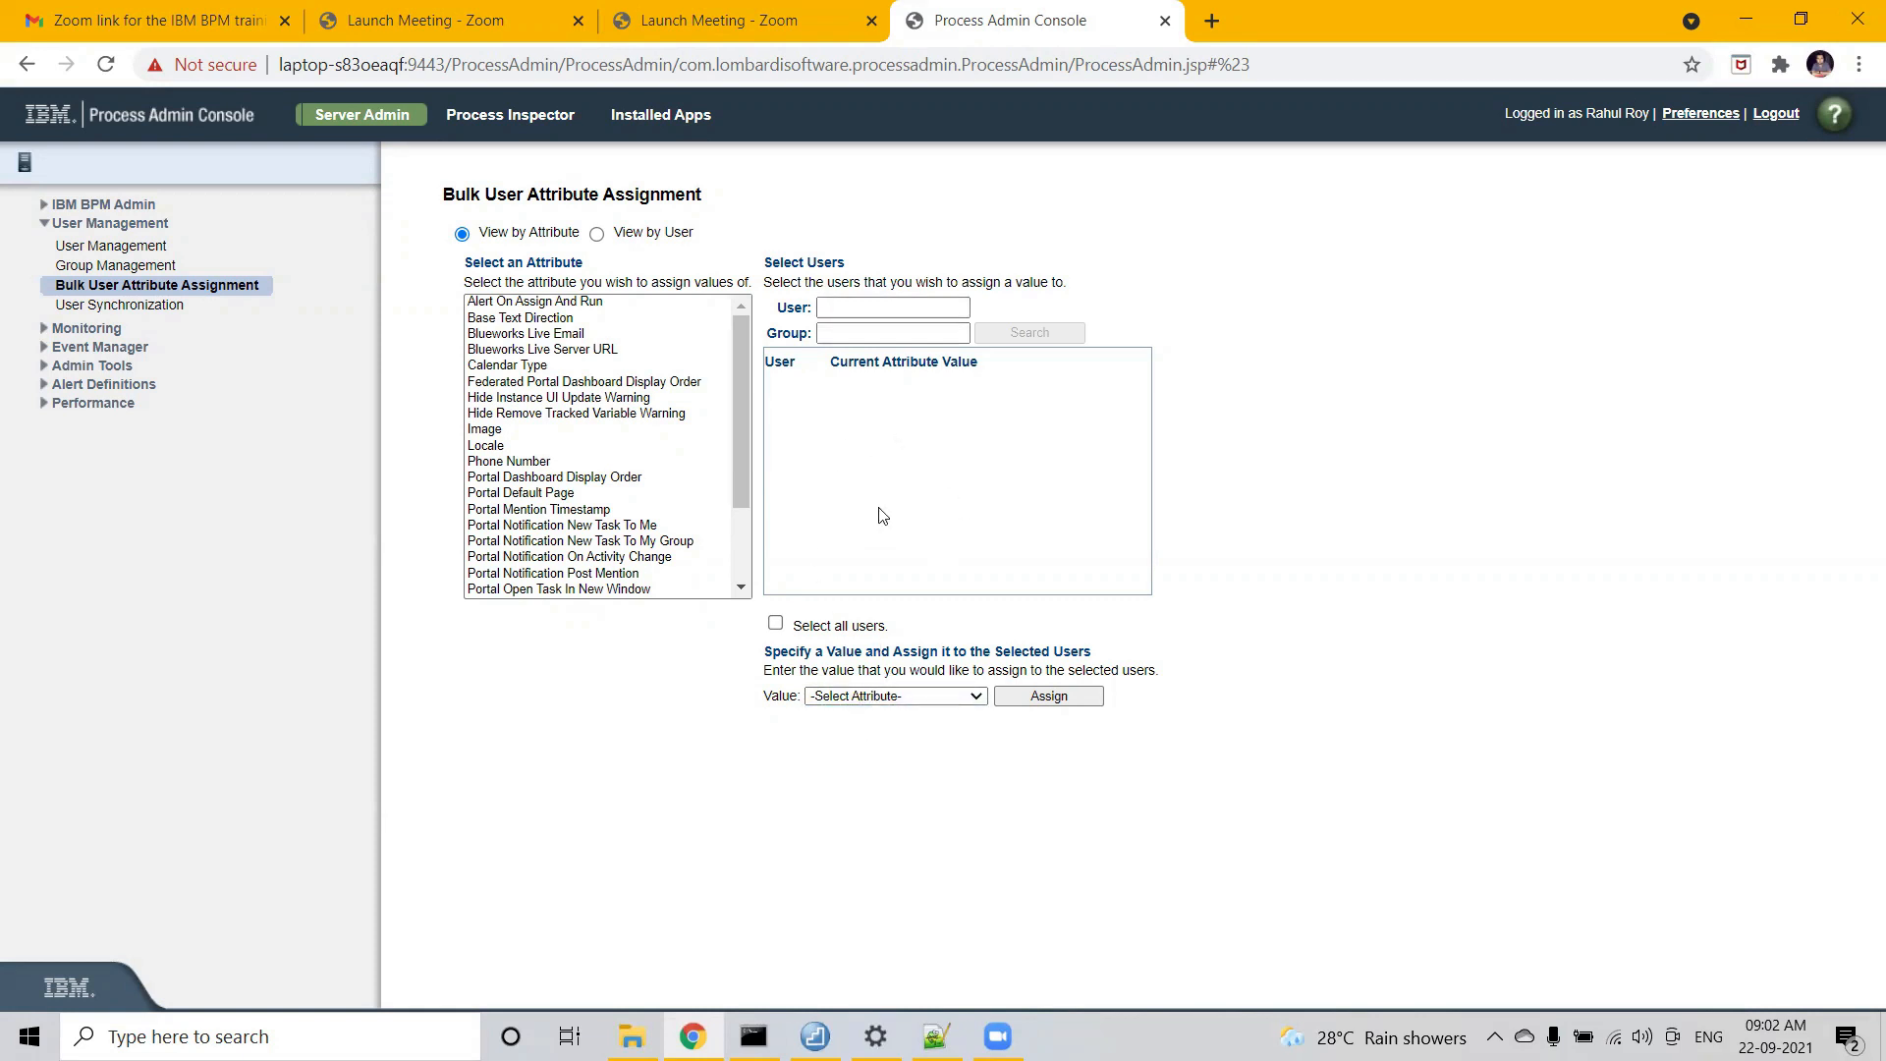
click(733, 415)
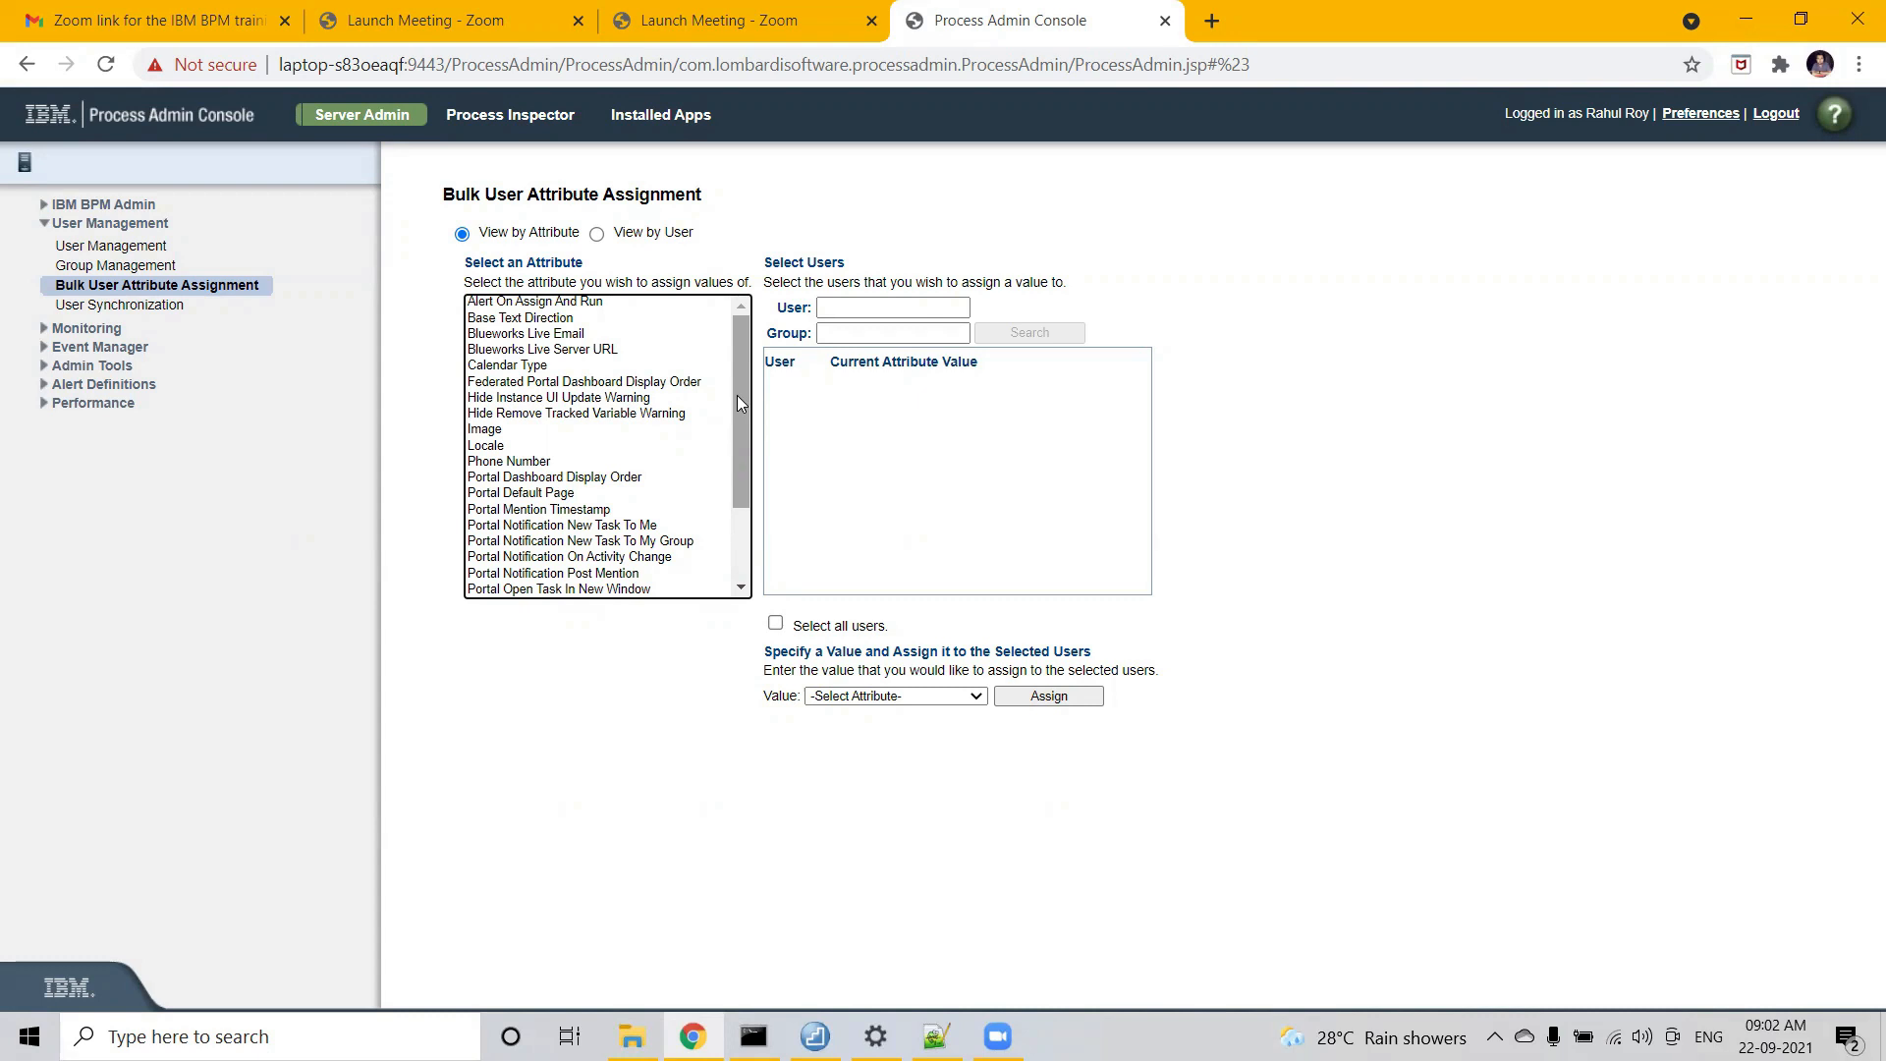
- Pick Task Email Address from the Select an Attribute list
drag(737, 395, 737, 515)
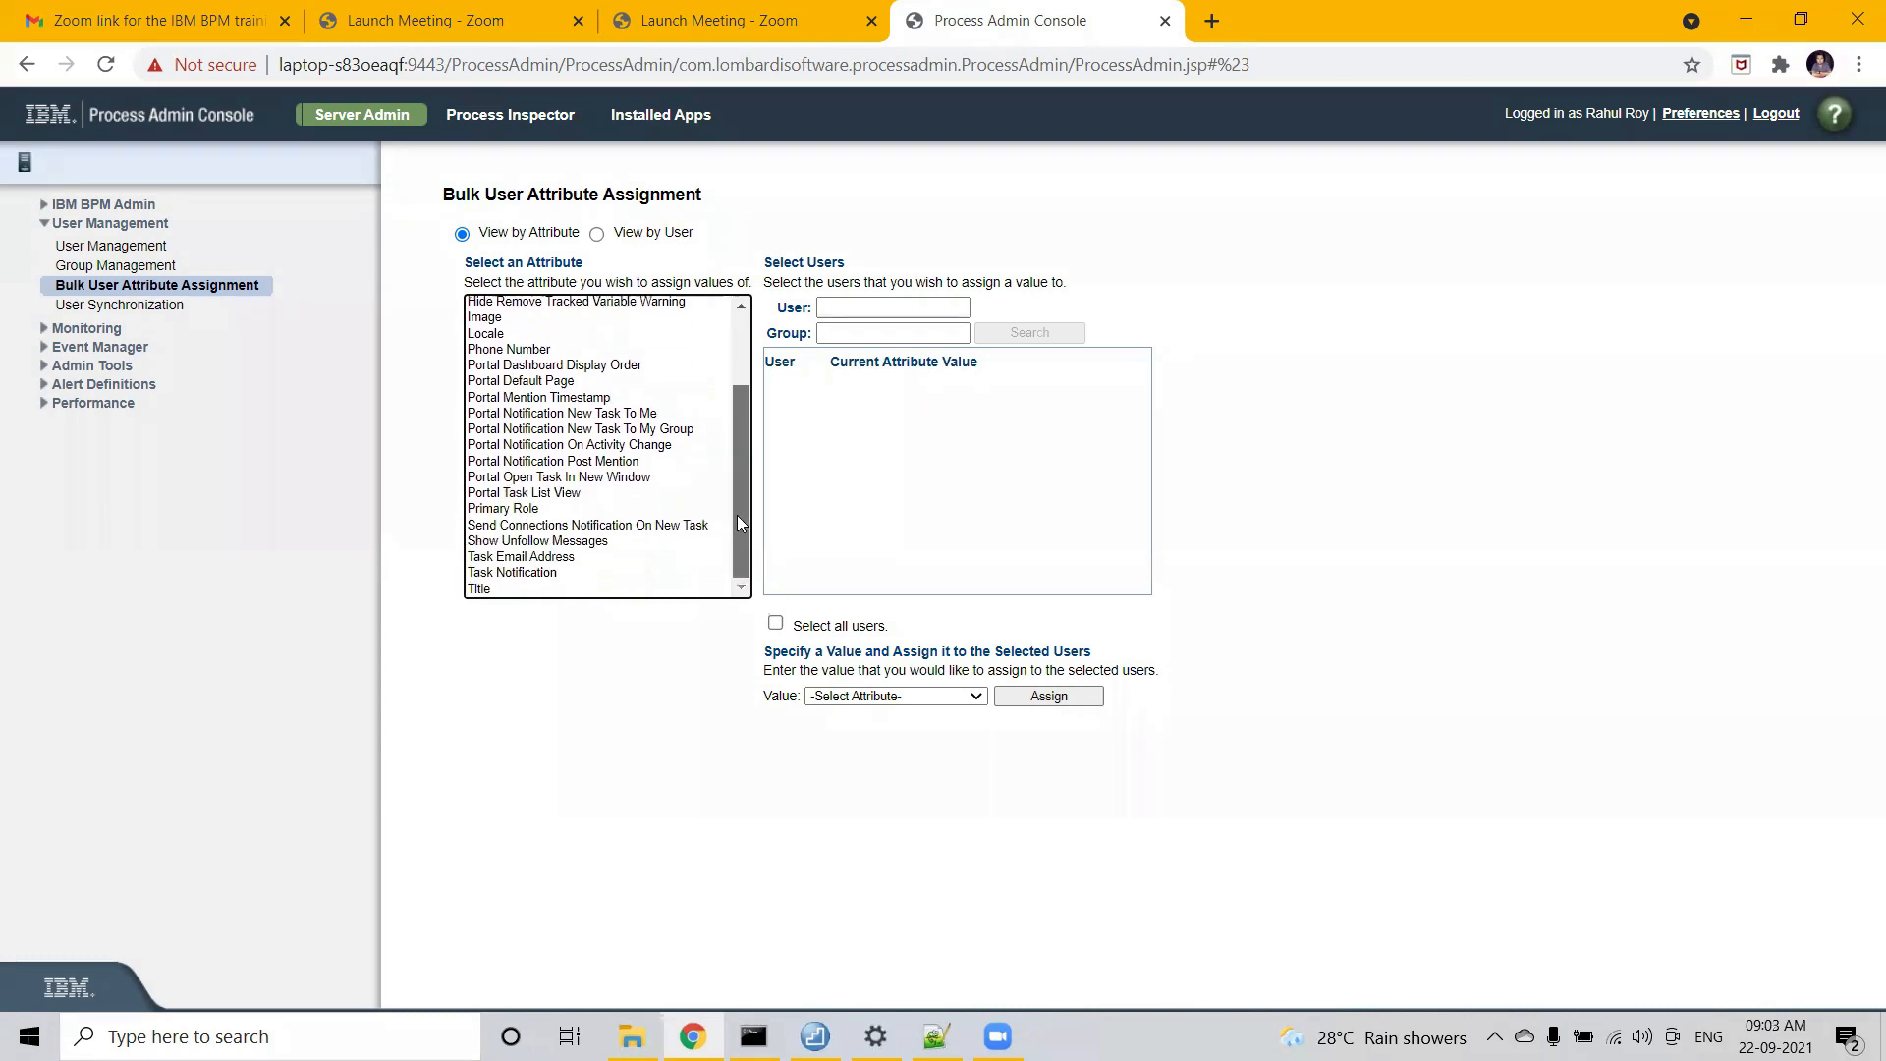
click(500, 558)
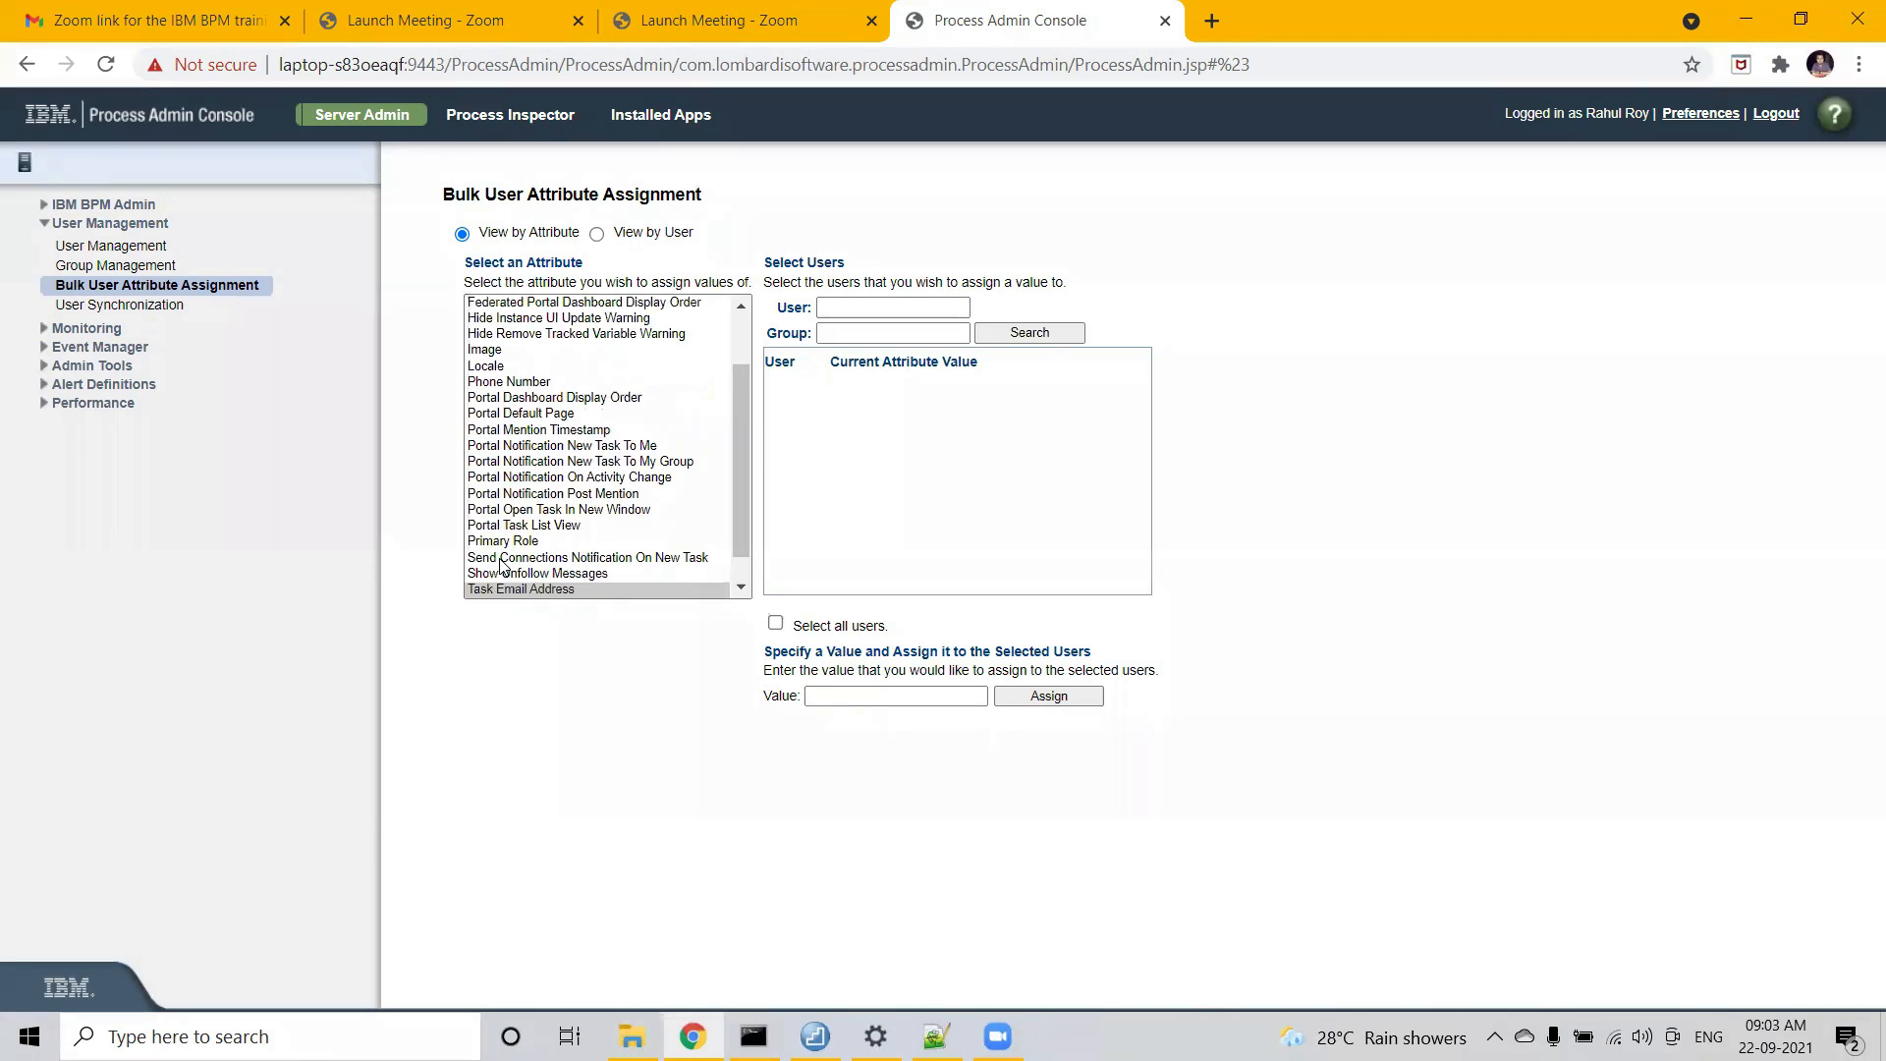
drag(739, 530, 738, 561)
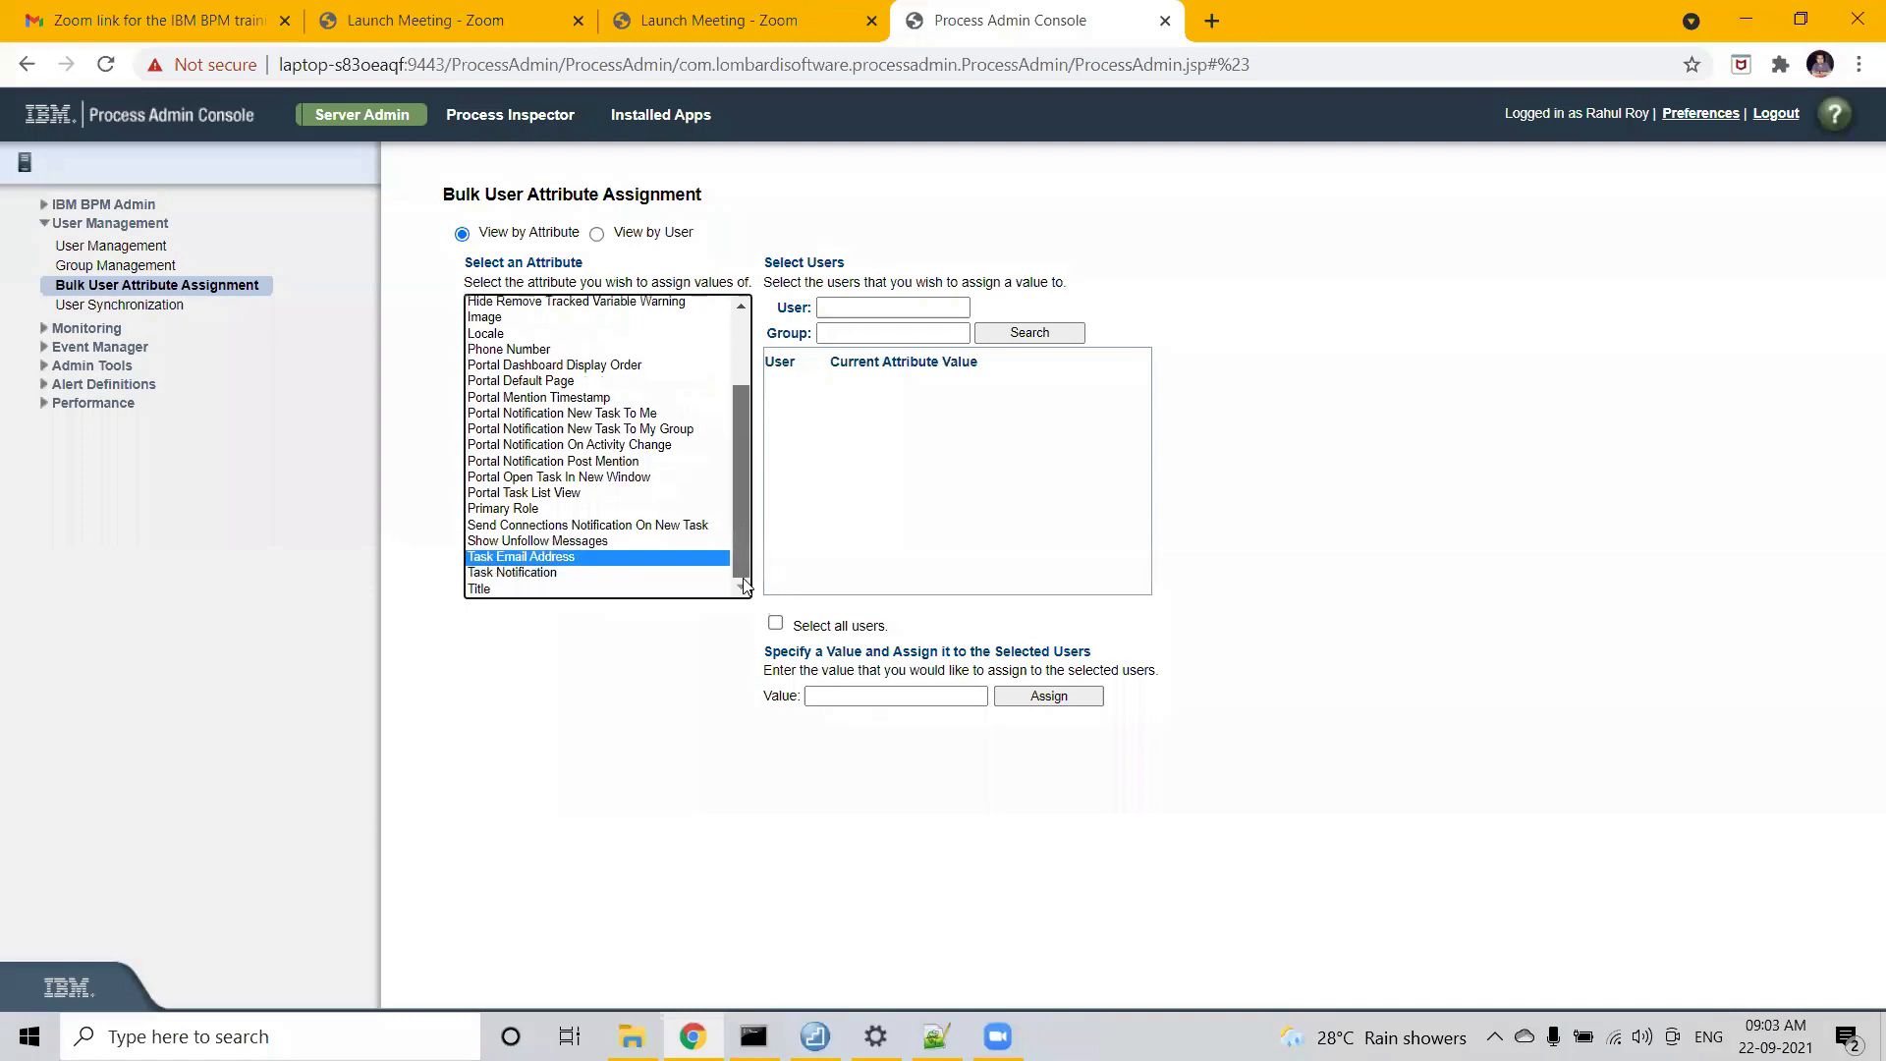
click(858, 316)
click(861, 311)
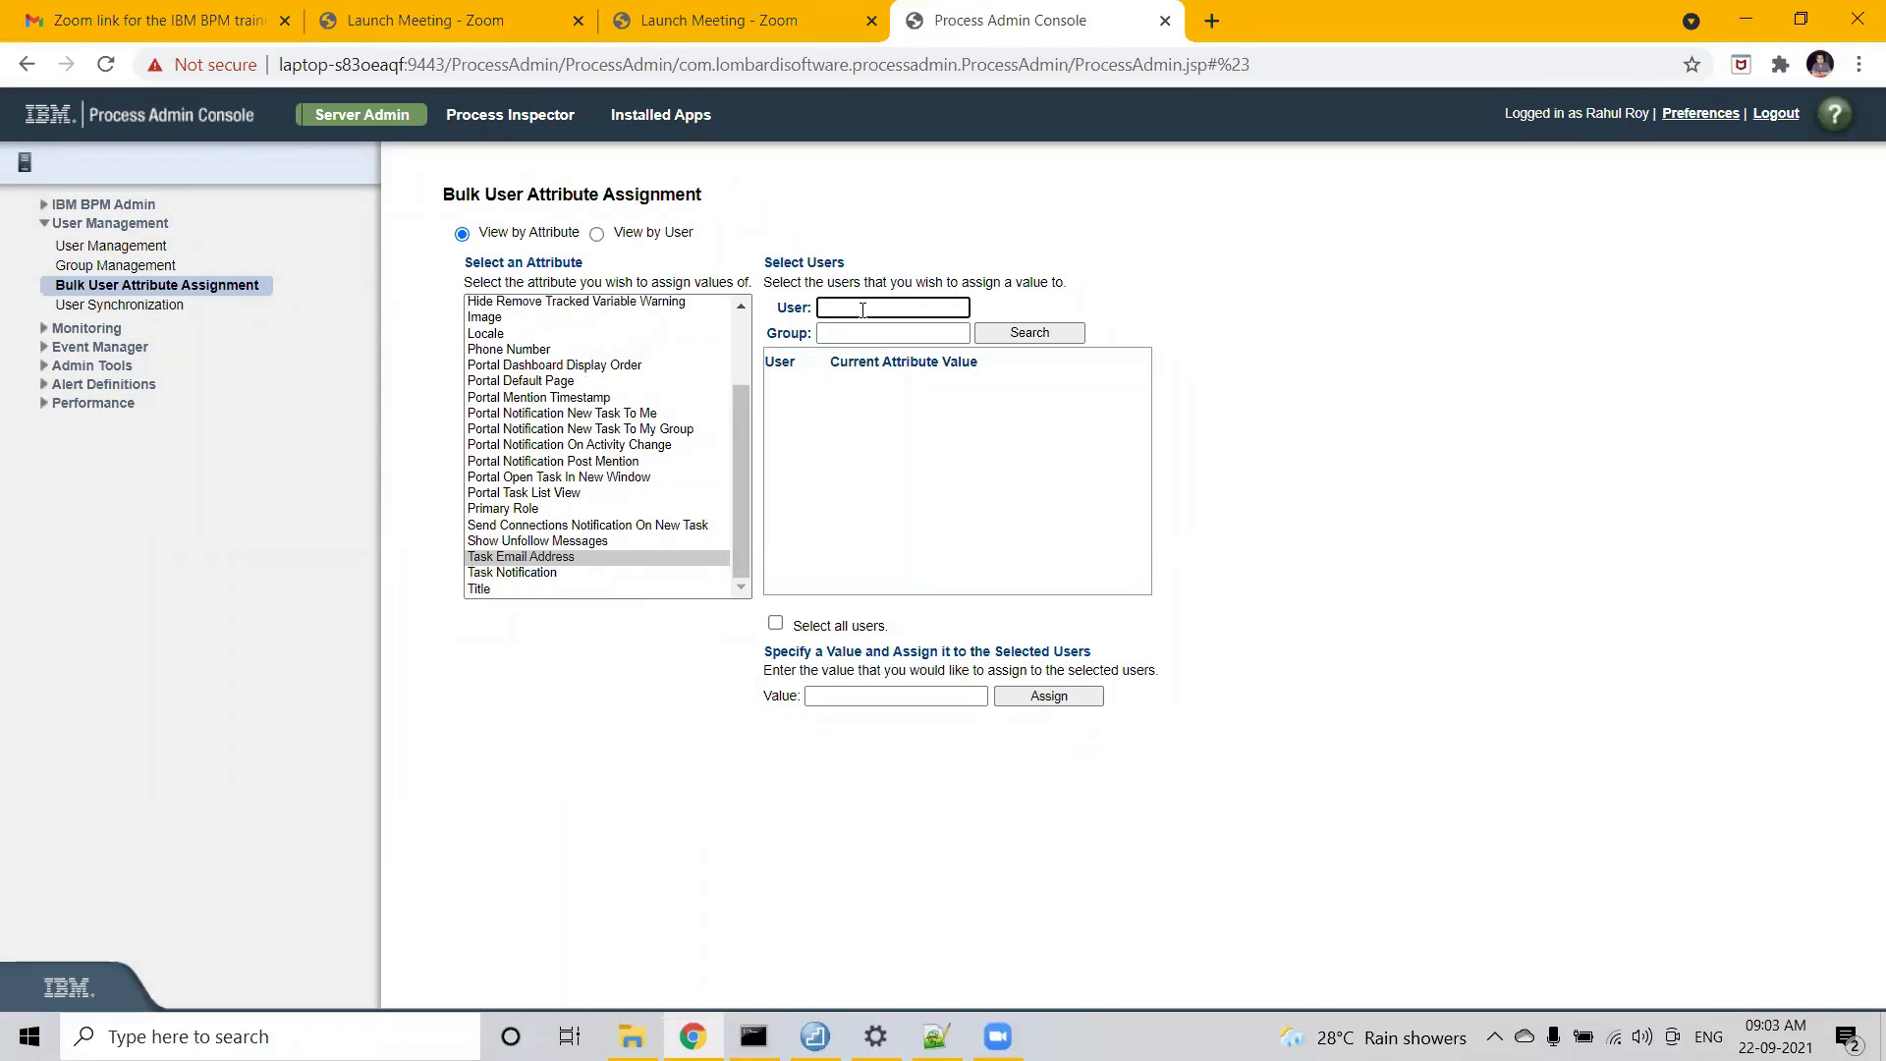
- Search for the user by name, showing their currently empty Task Email Address
text(rahul)
click(1018, 339)
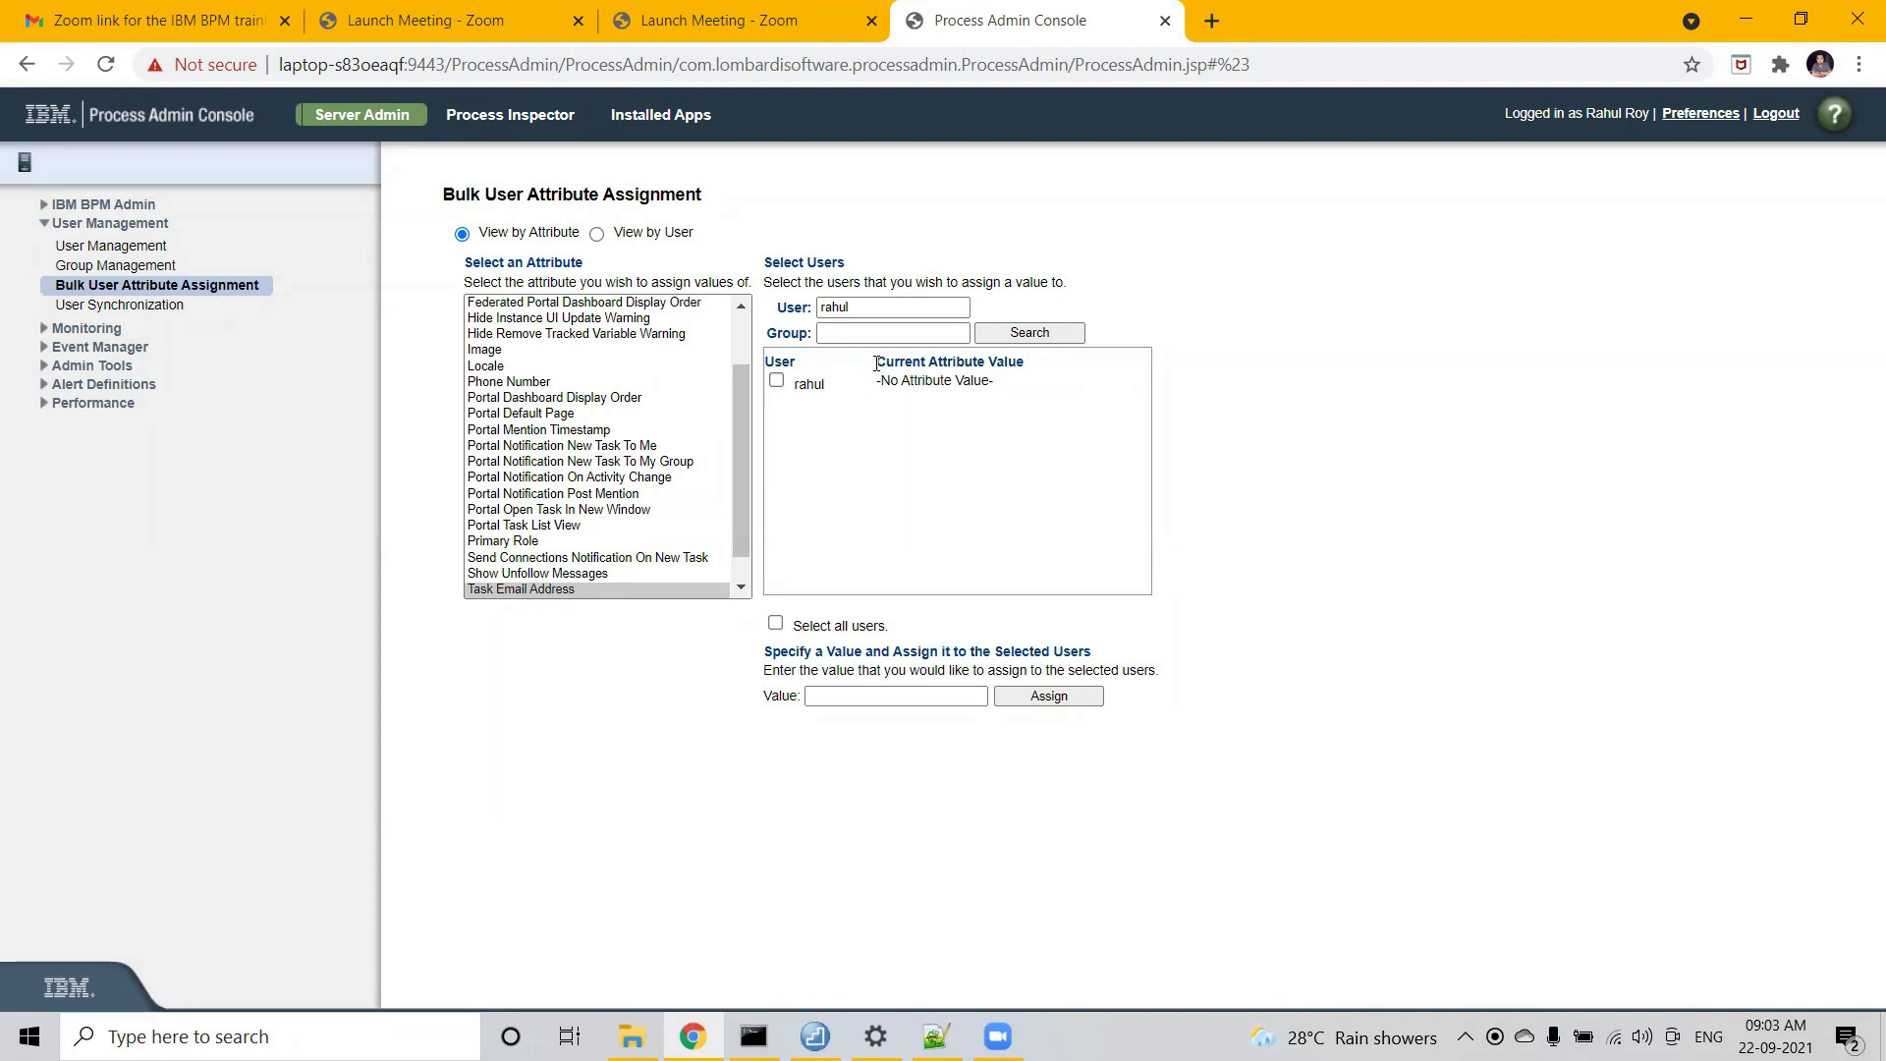
mouse_move(877, 364)
mouse_down()
mouse_move(1025, 375)
mouse_move(877, 391)
mouse_up()
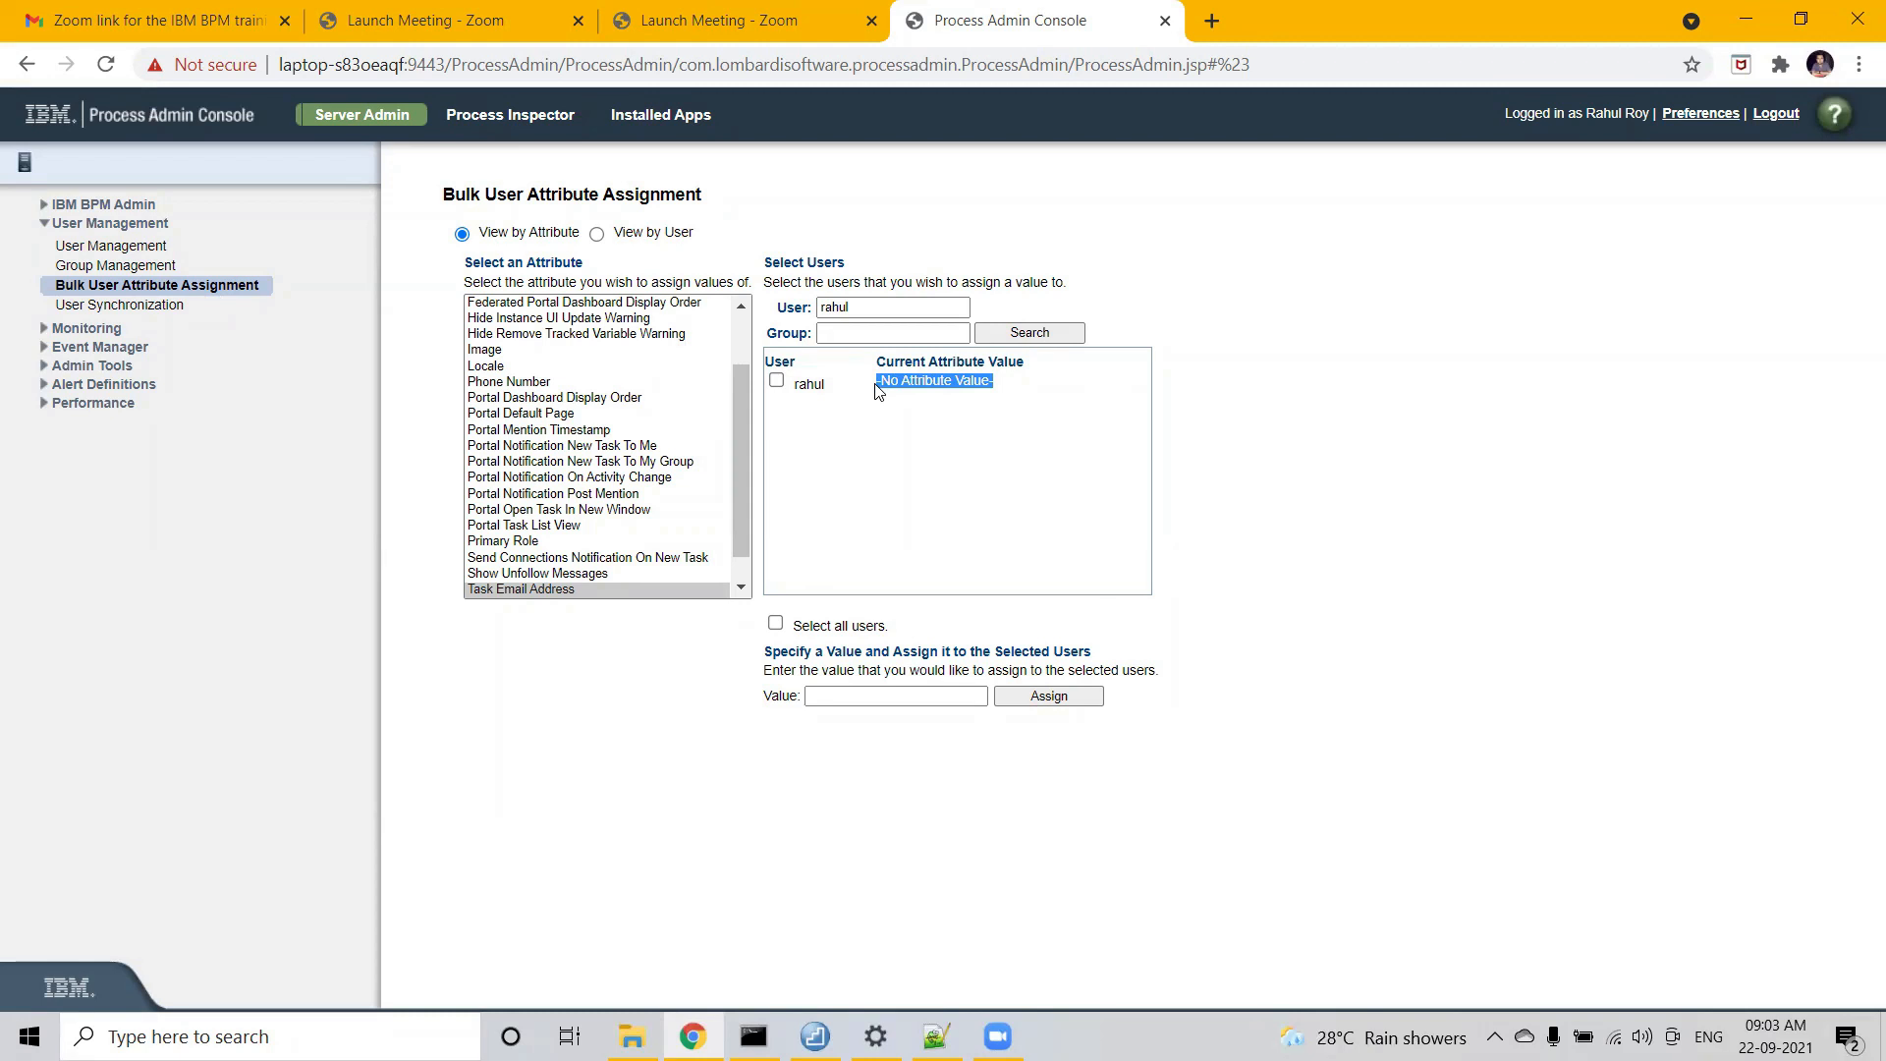
- Check the found user and assign their outlook.com e-mail address as the Task Email Address value
click(777, 381)
click(864, 694)
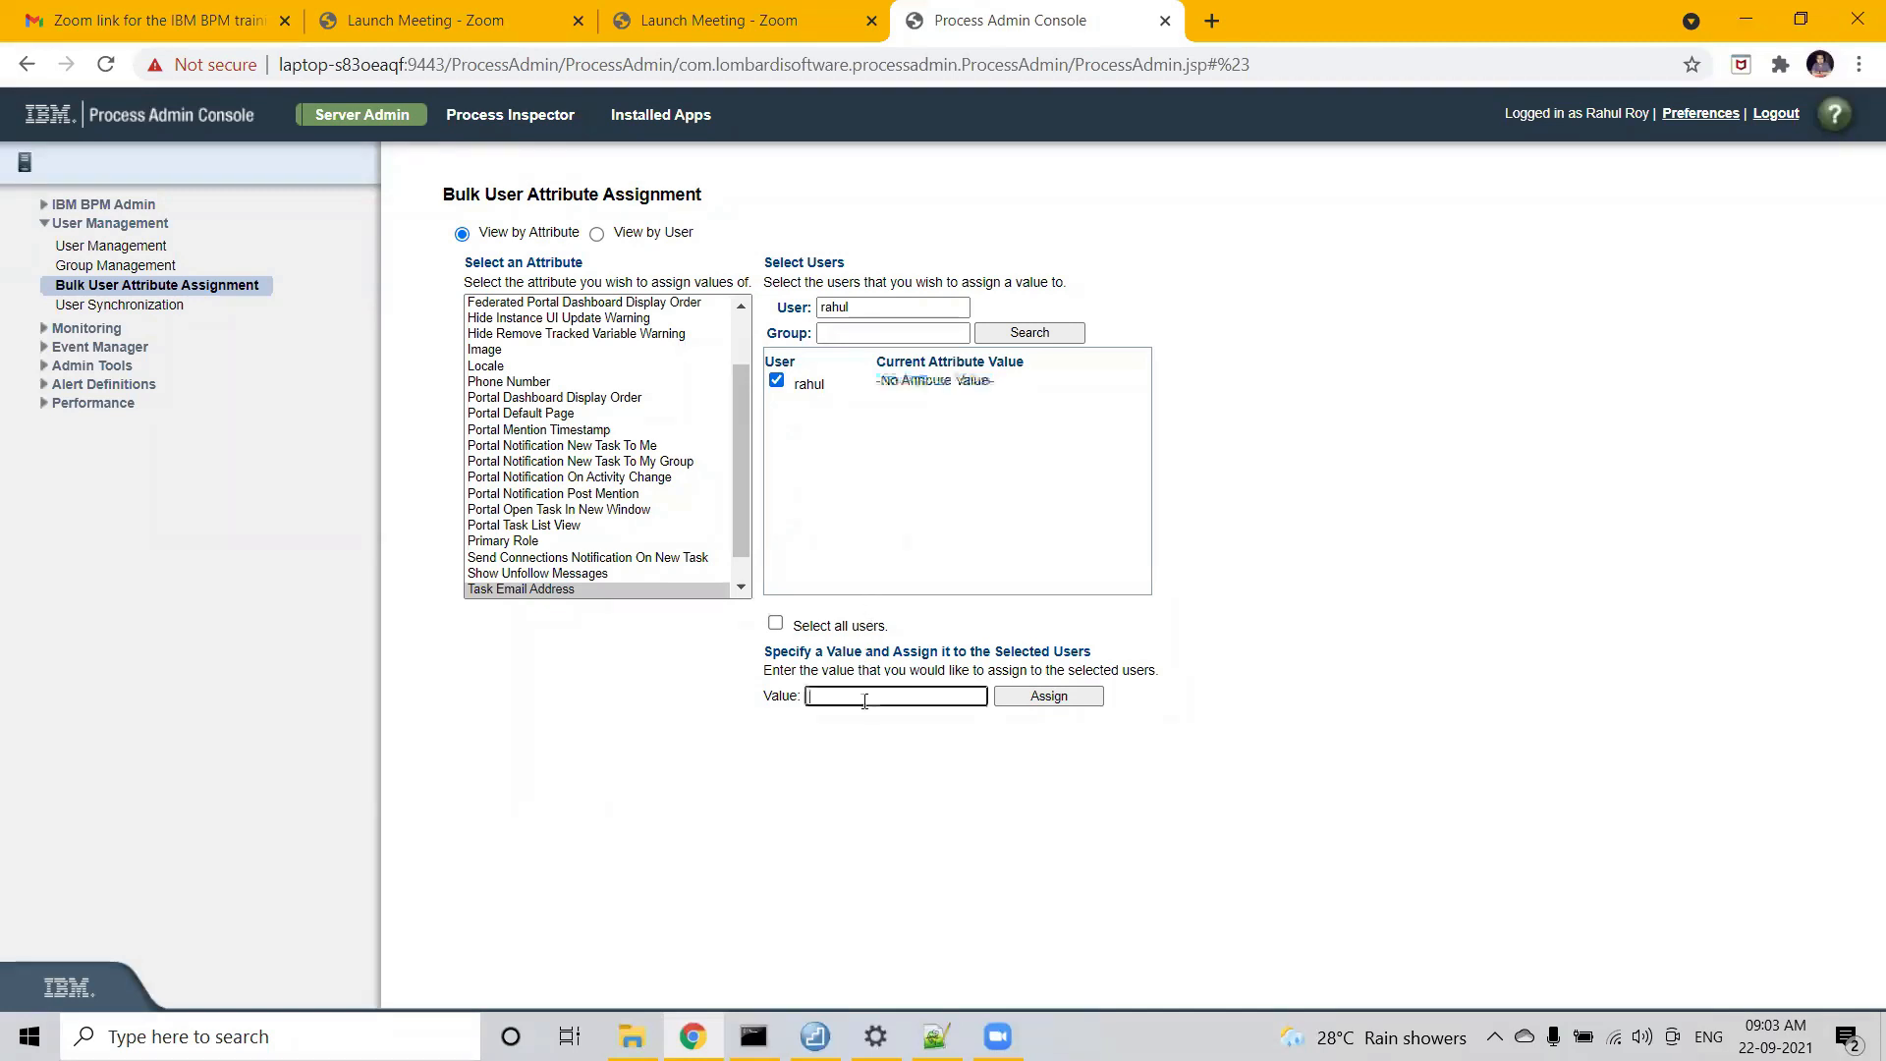
drag(764, 695, 822, 698)
click(847, 700)
click(1049, 696)
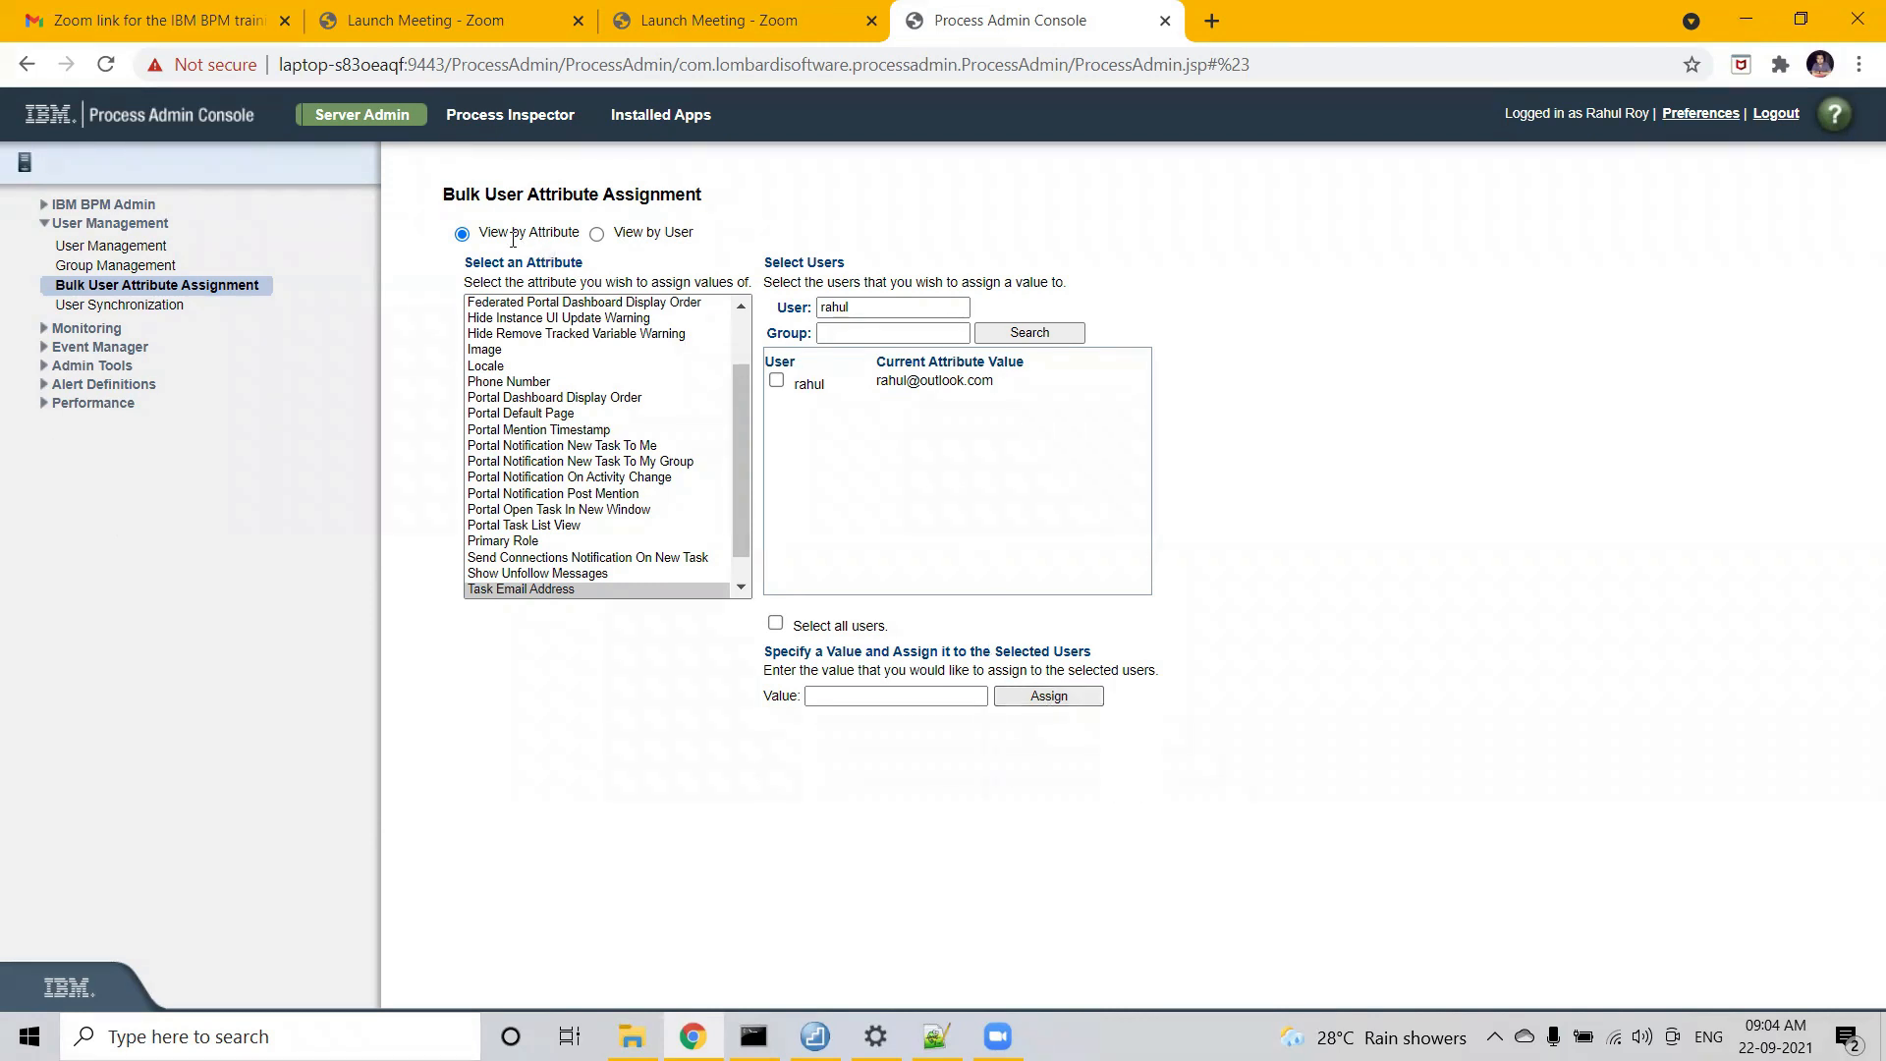
drag(689, 233, 601, 244)
- Switch to the View by User mode and retrieve accounts matching the user's name in User Filter
click(597, 235)
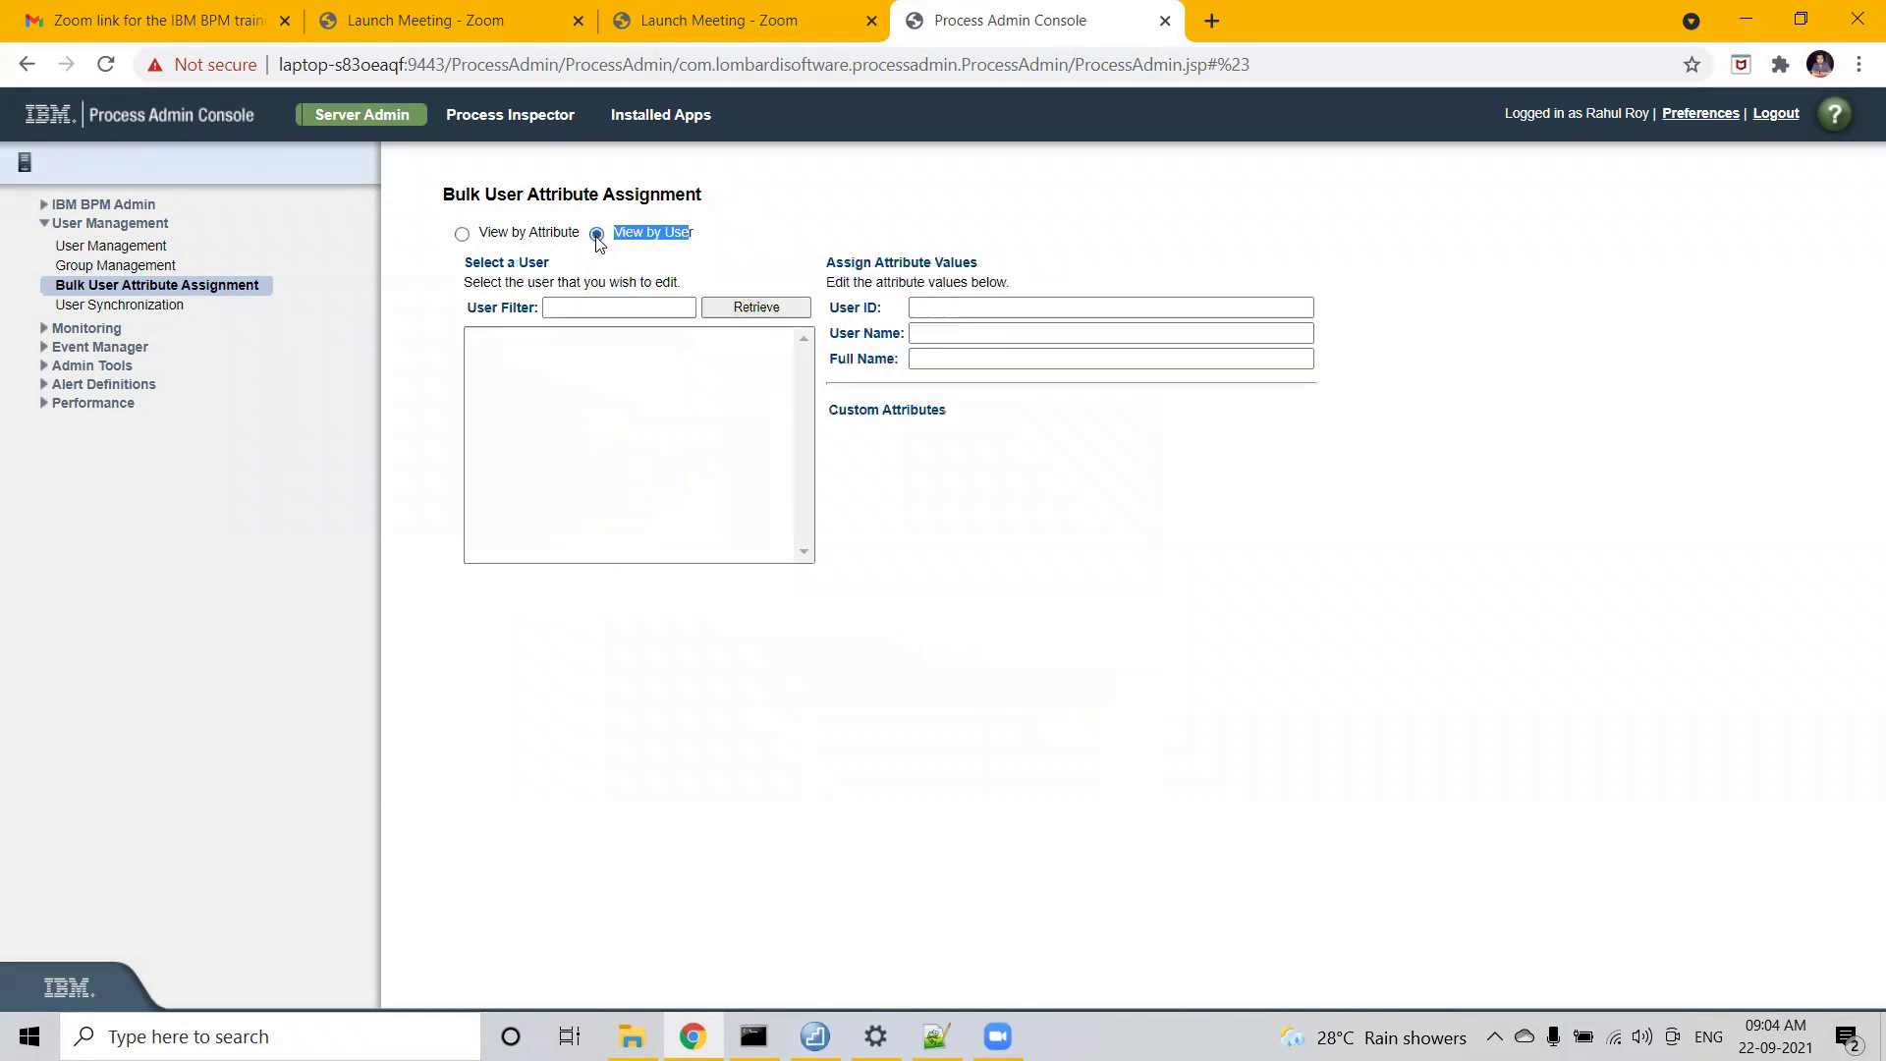
click(587, 305)
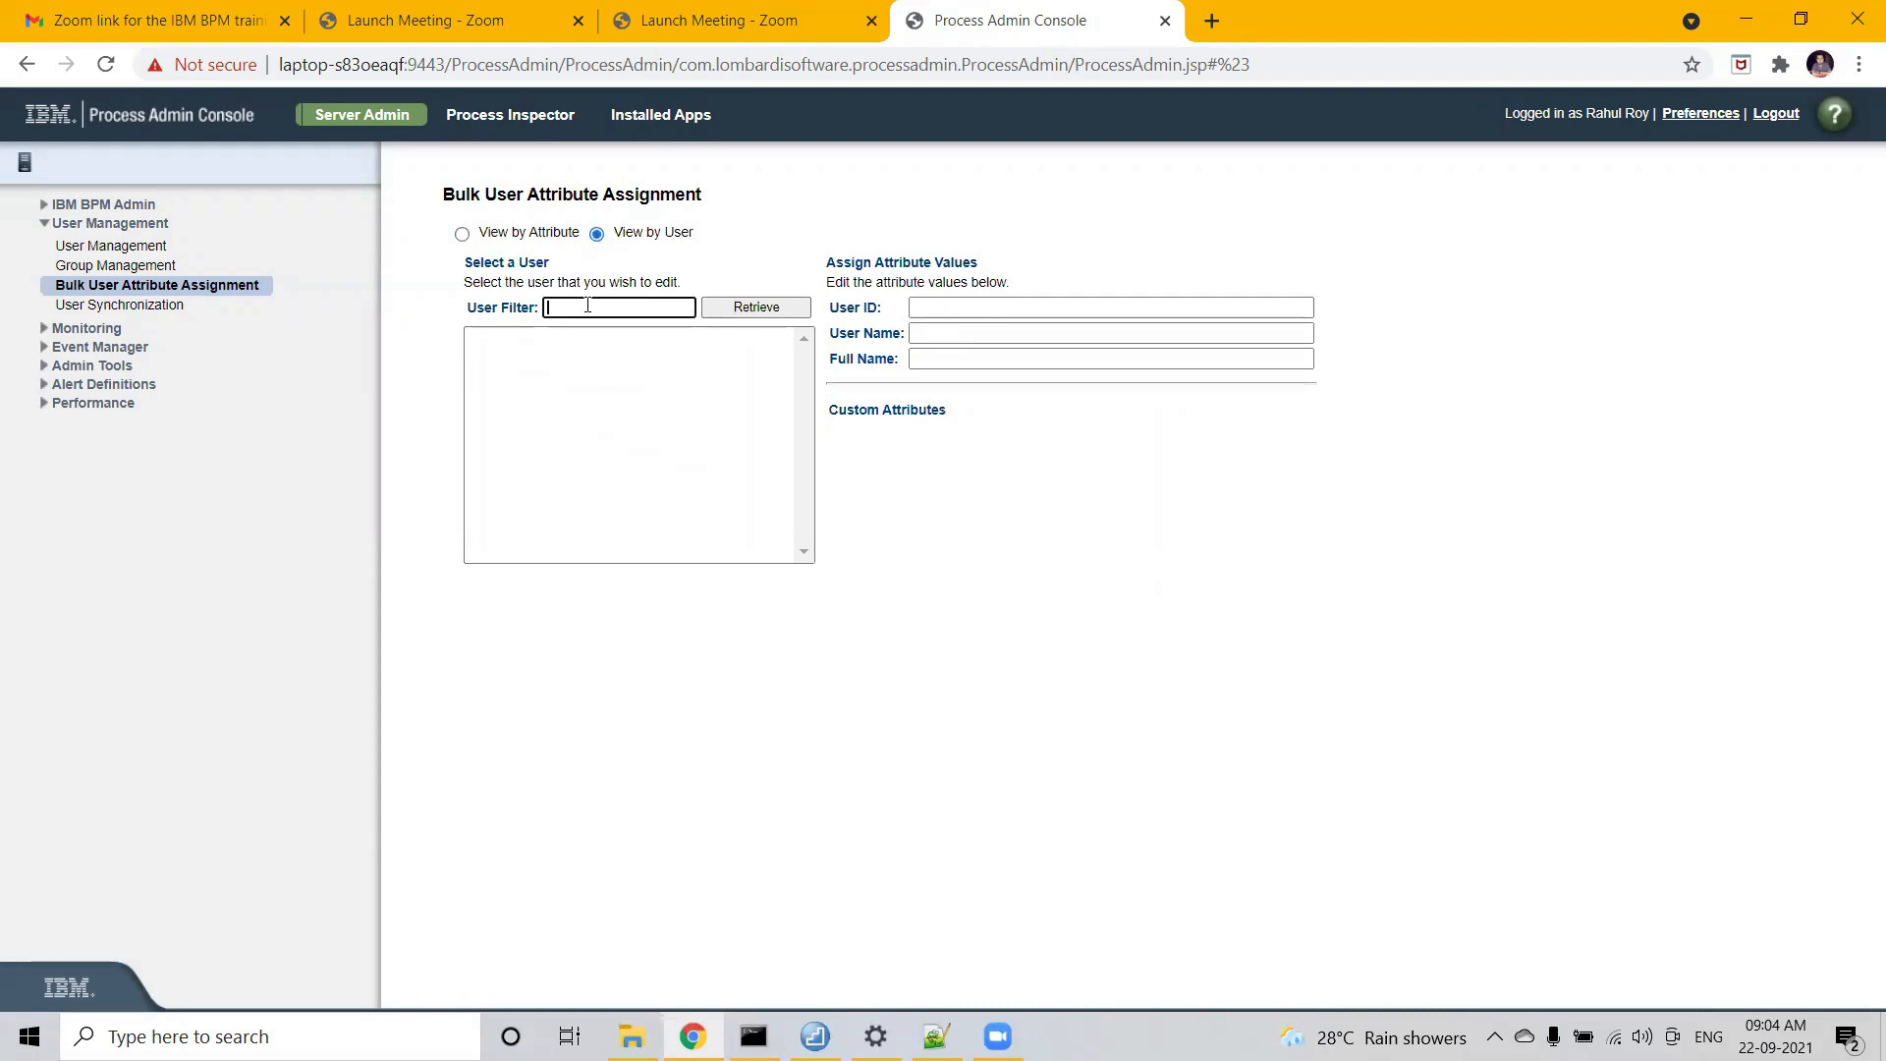
text(rahul)
click(755, 305)
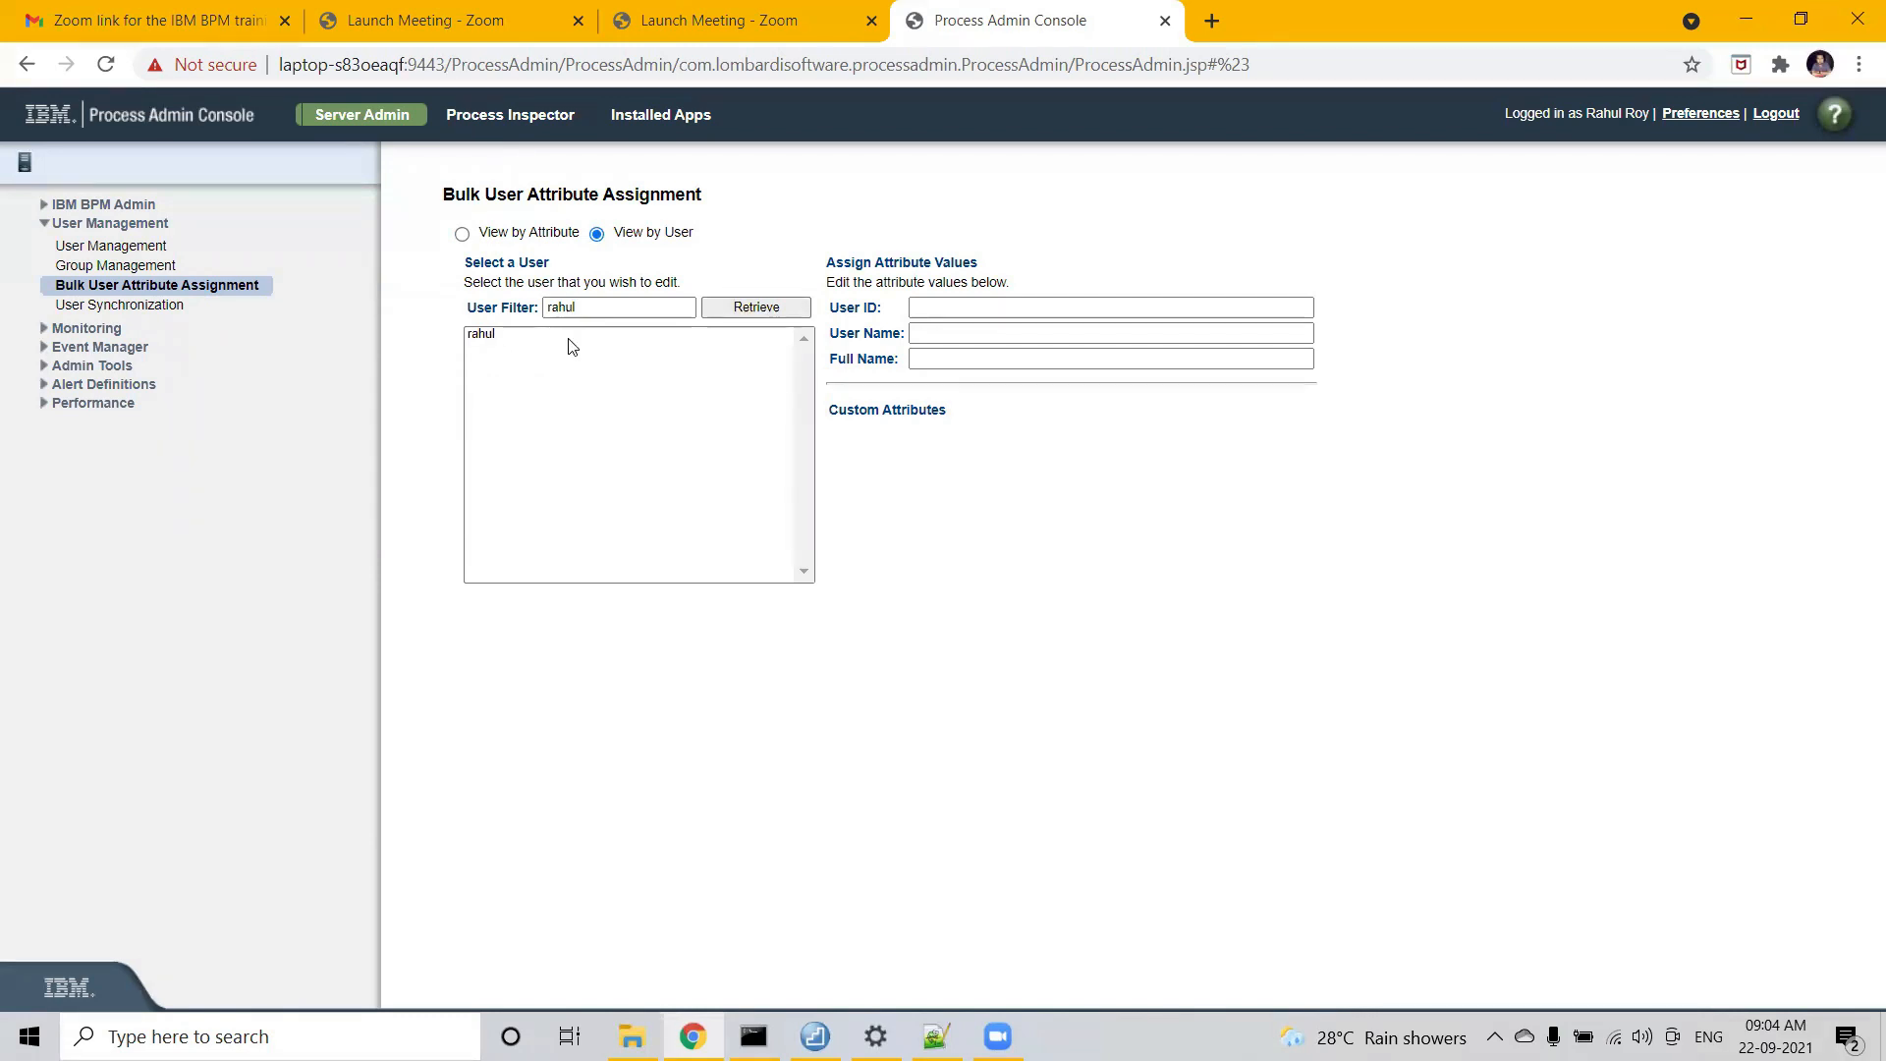
- Select the listed user to load their ID, user name, full name and custom attributes
click(483, 336)
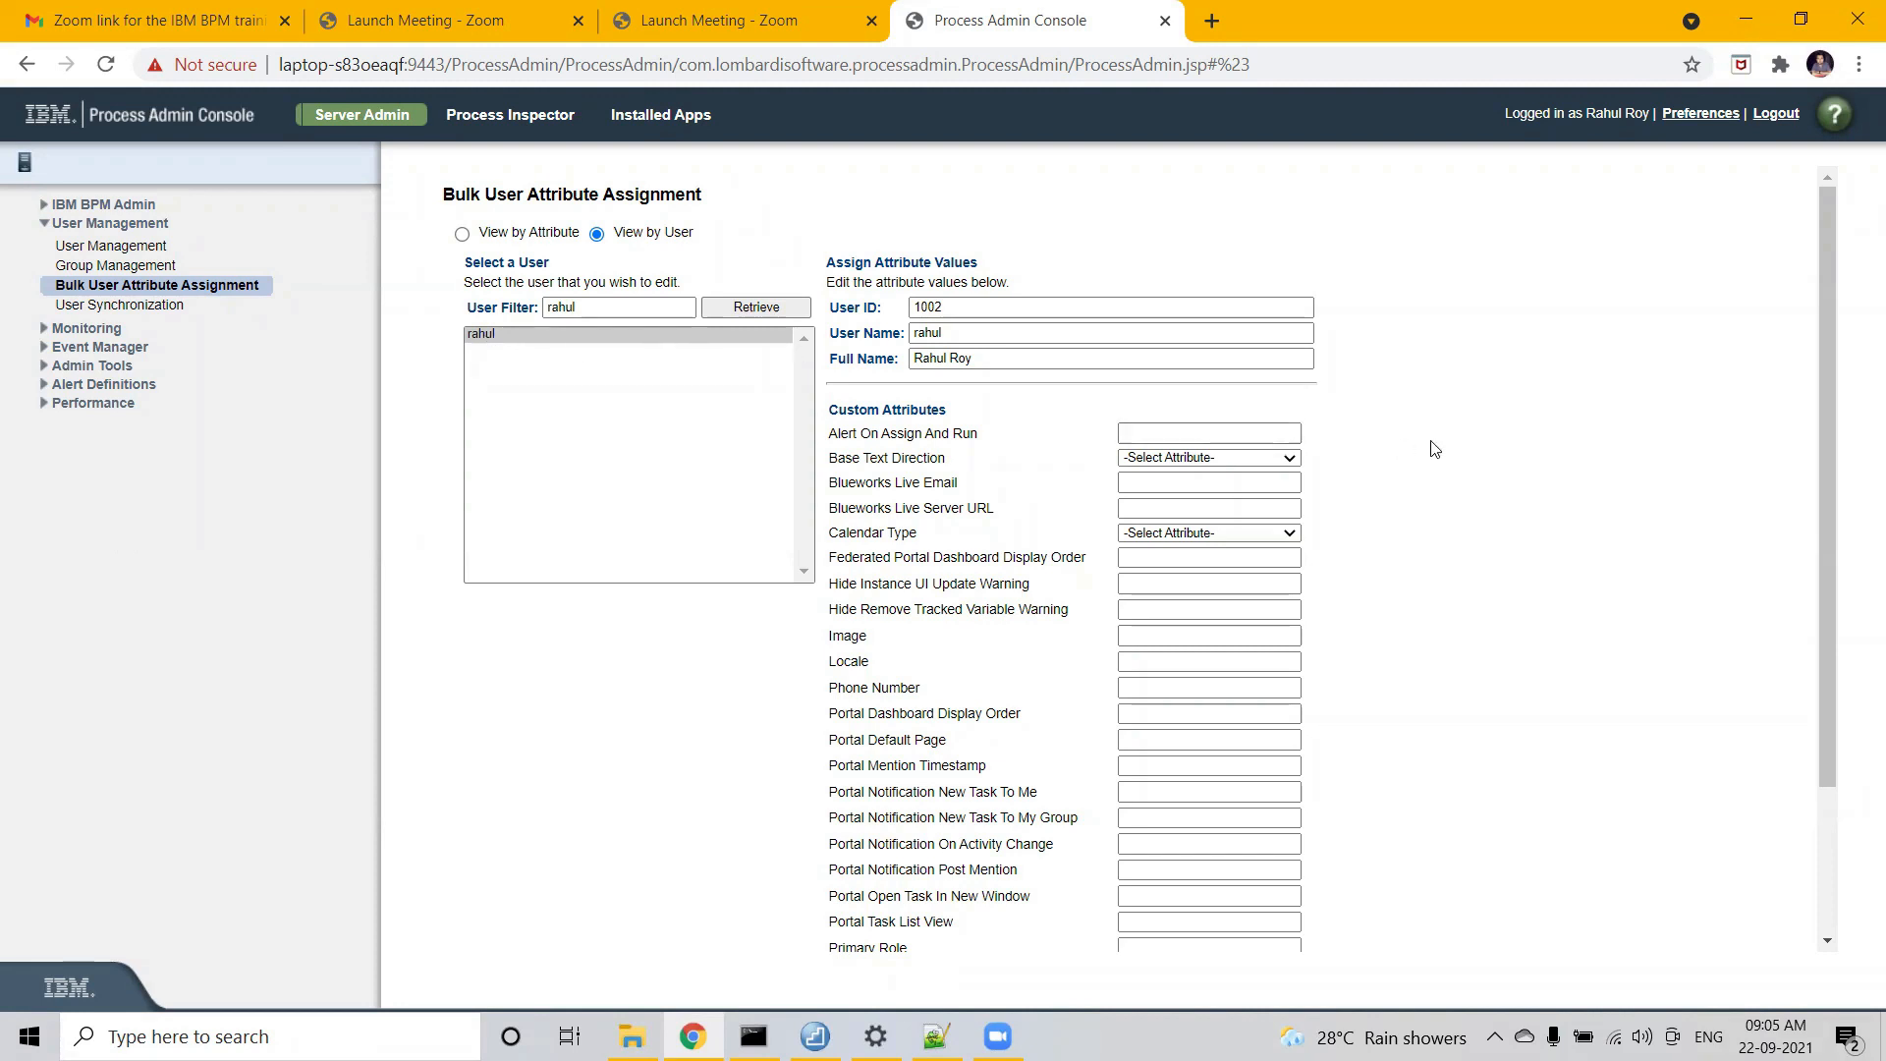
- Scroll down to the Task Email Address field holding the user's e-mail address
scroll(1513, 566, down, 3)
click(1252, 841)
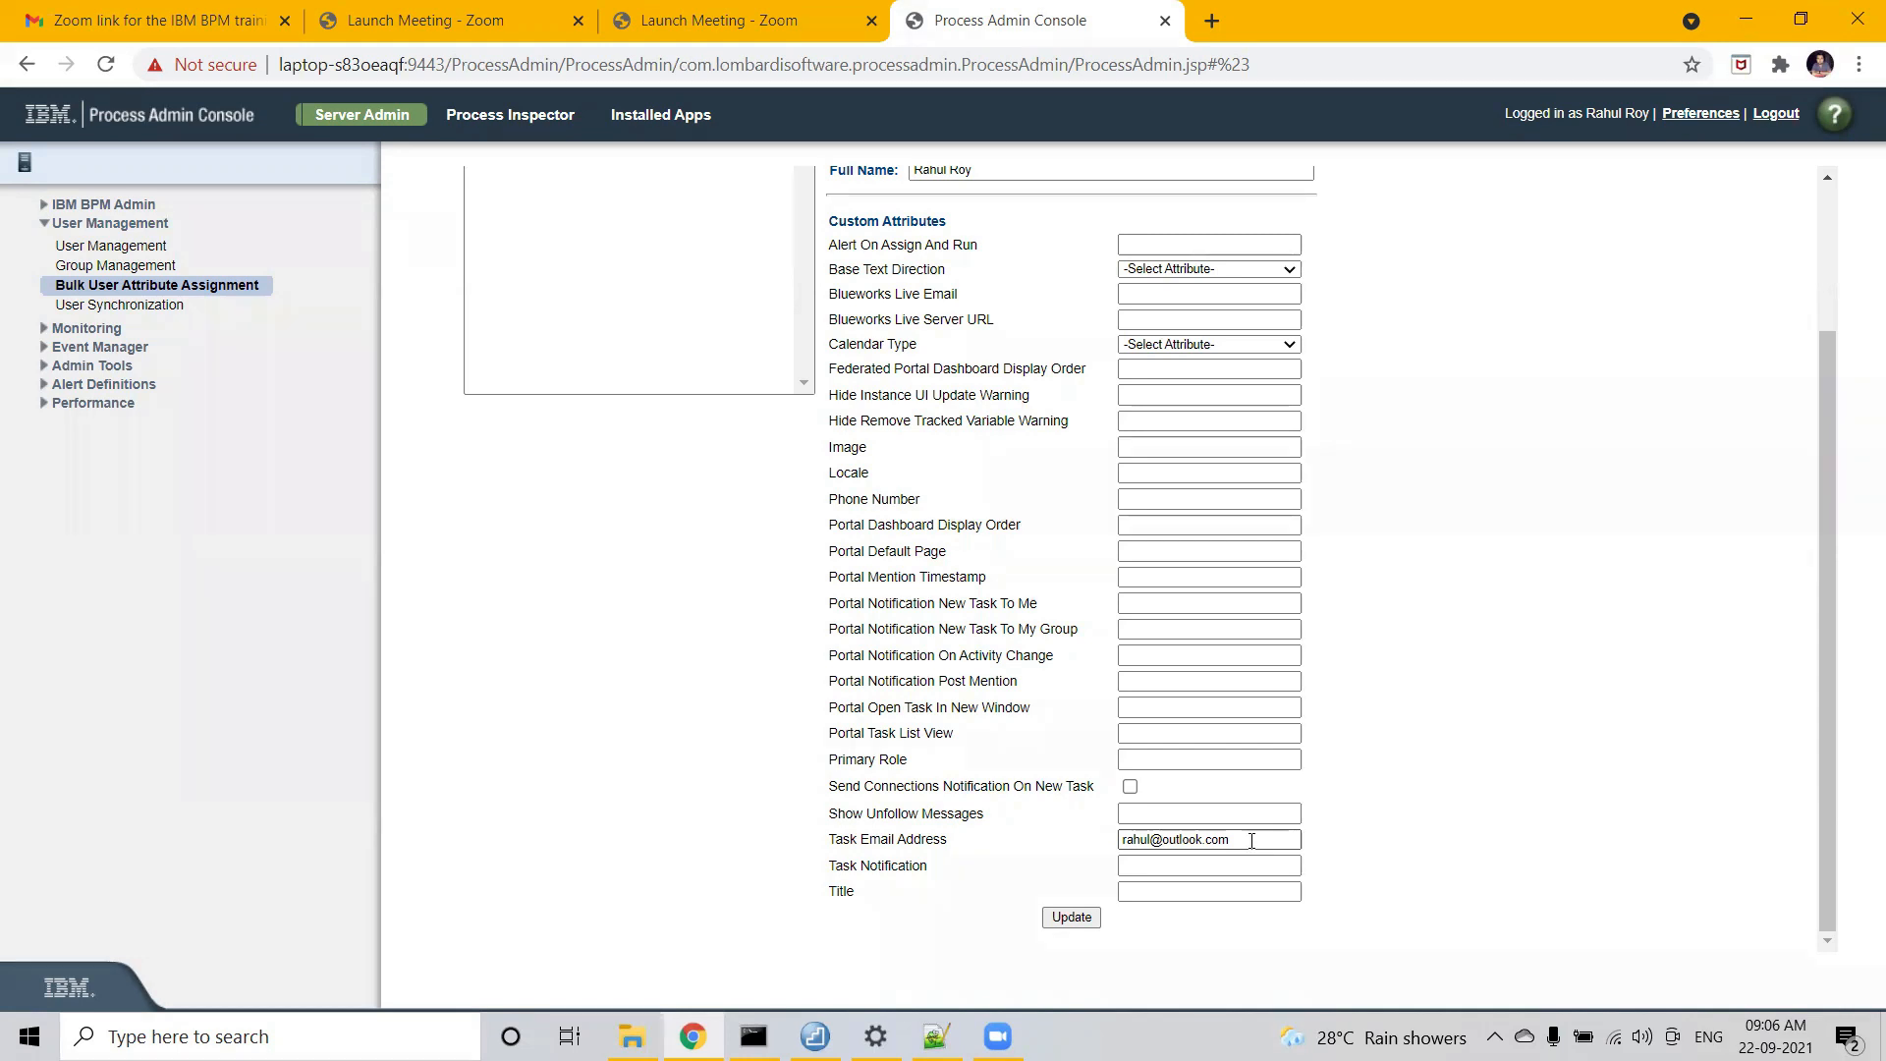
- Set Task Notification to true and submit the attribute values with Update
drag(1251, 841, 1114, 846)
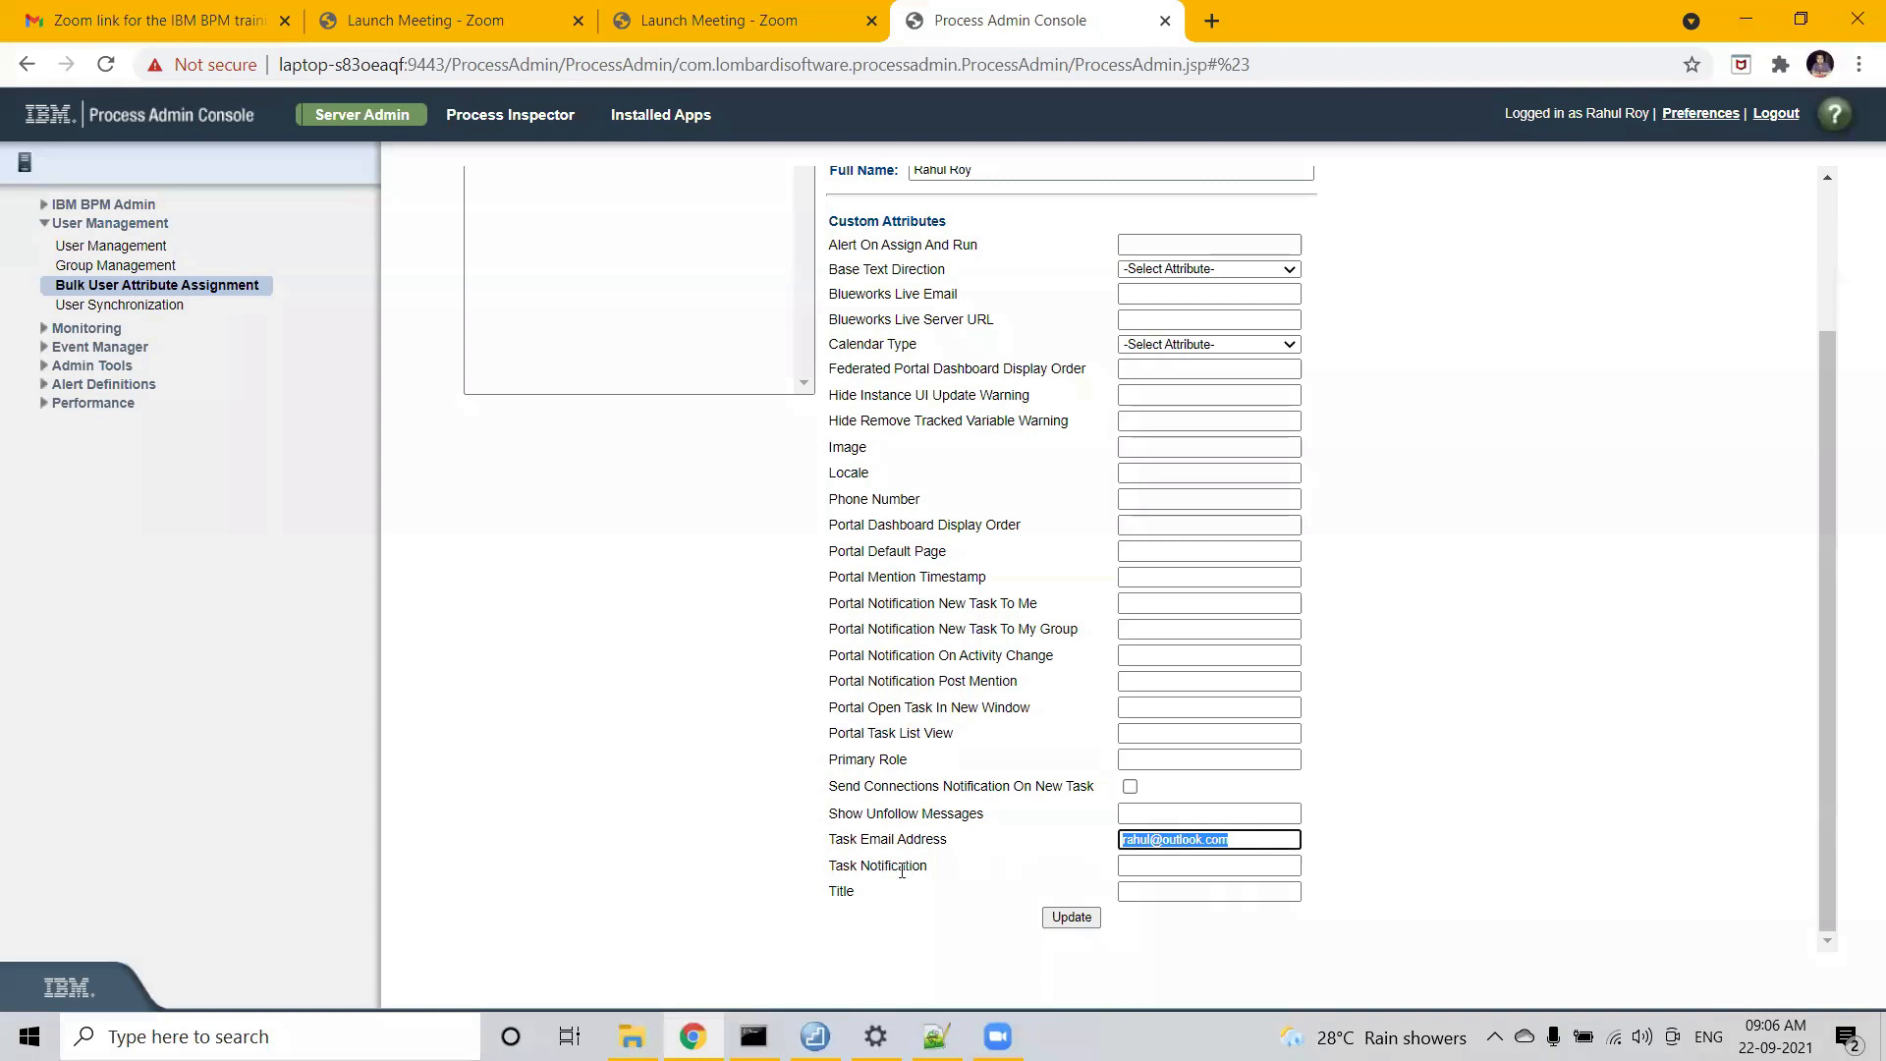
drag(928, 867, 831, 870)
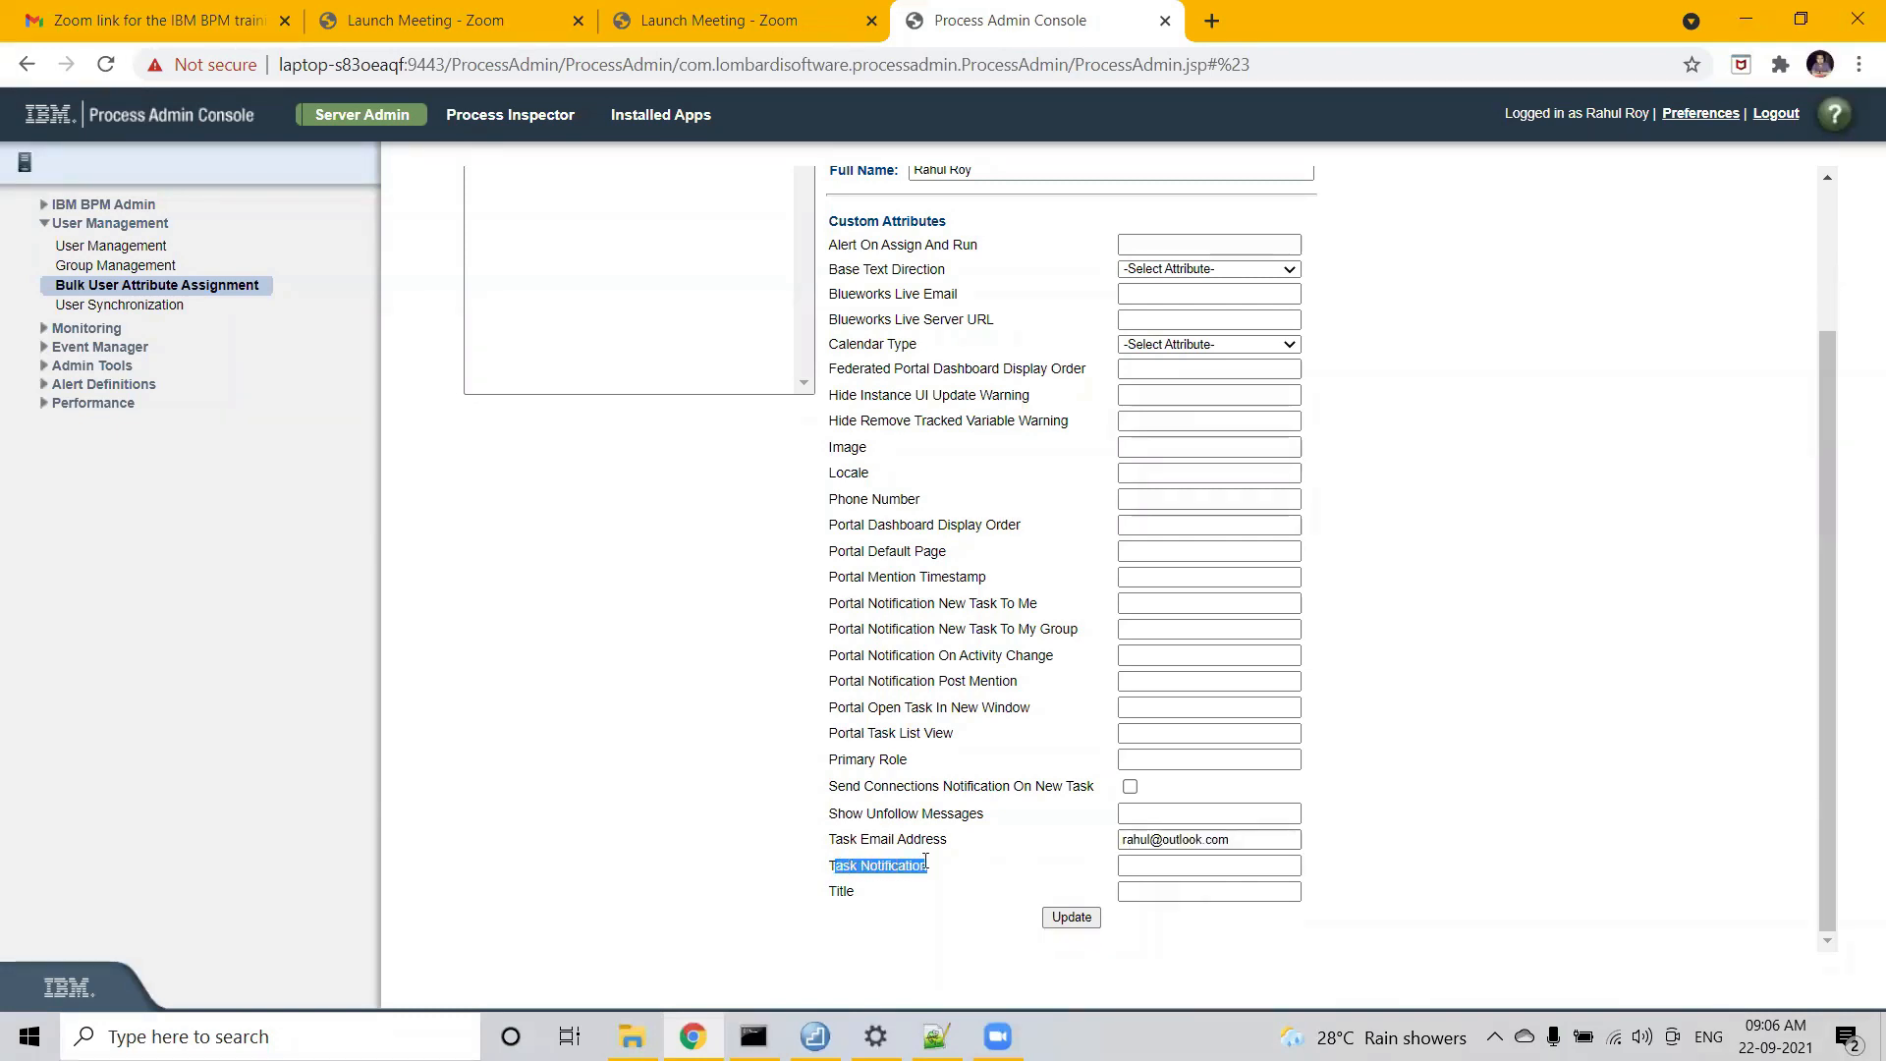
click(1161, 864)
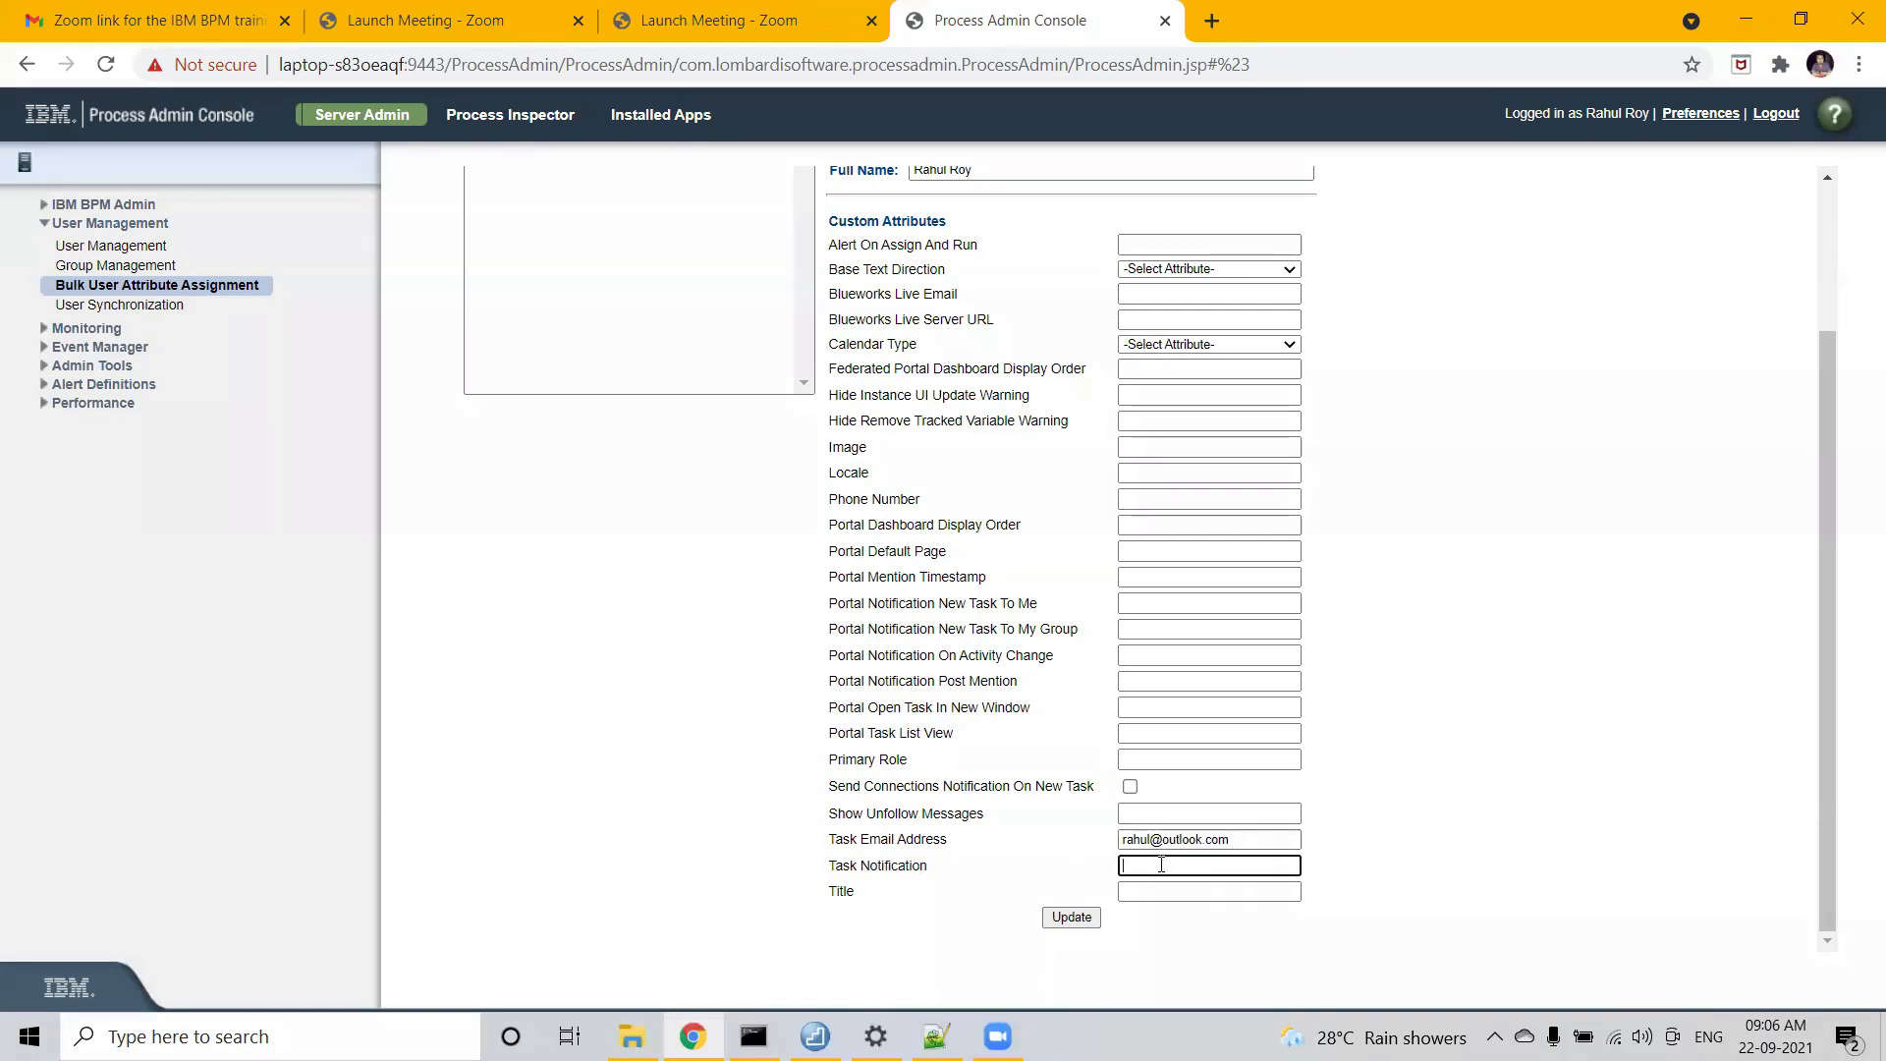
text(true)
double_click(1161, 864)
click(1121, 946)
click(1067, 919)
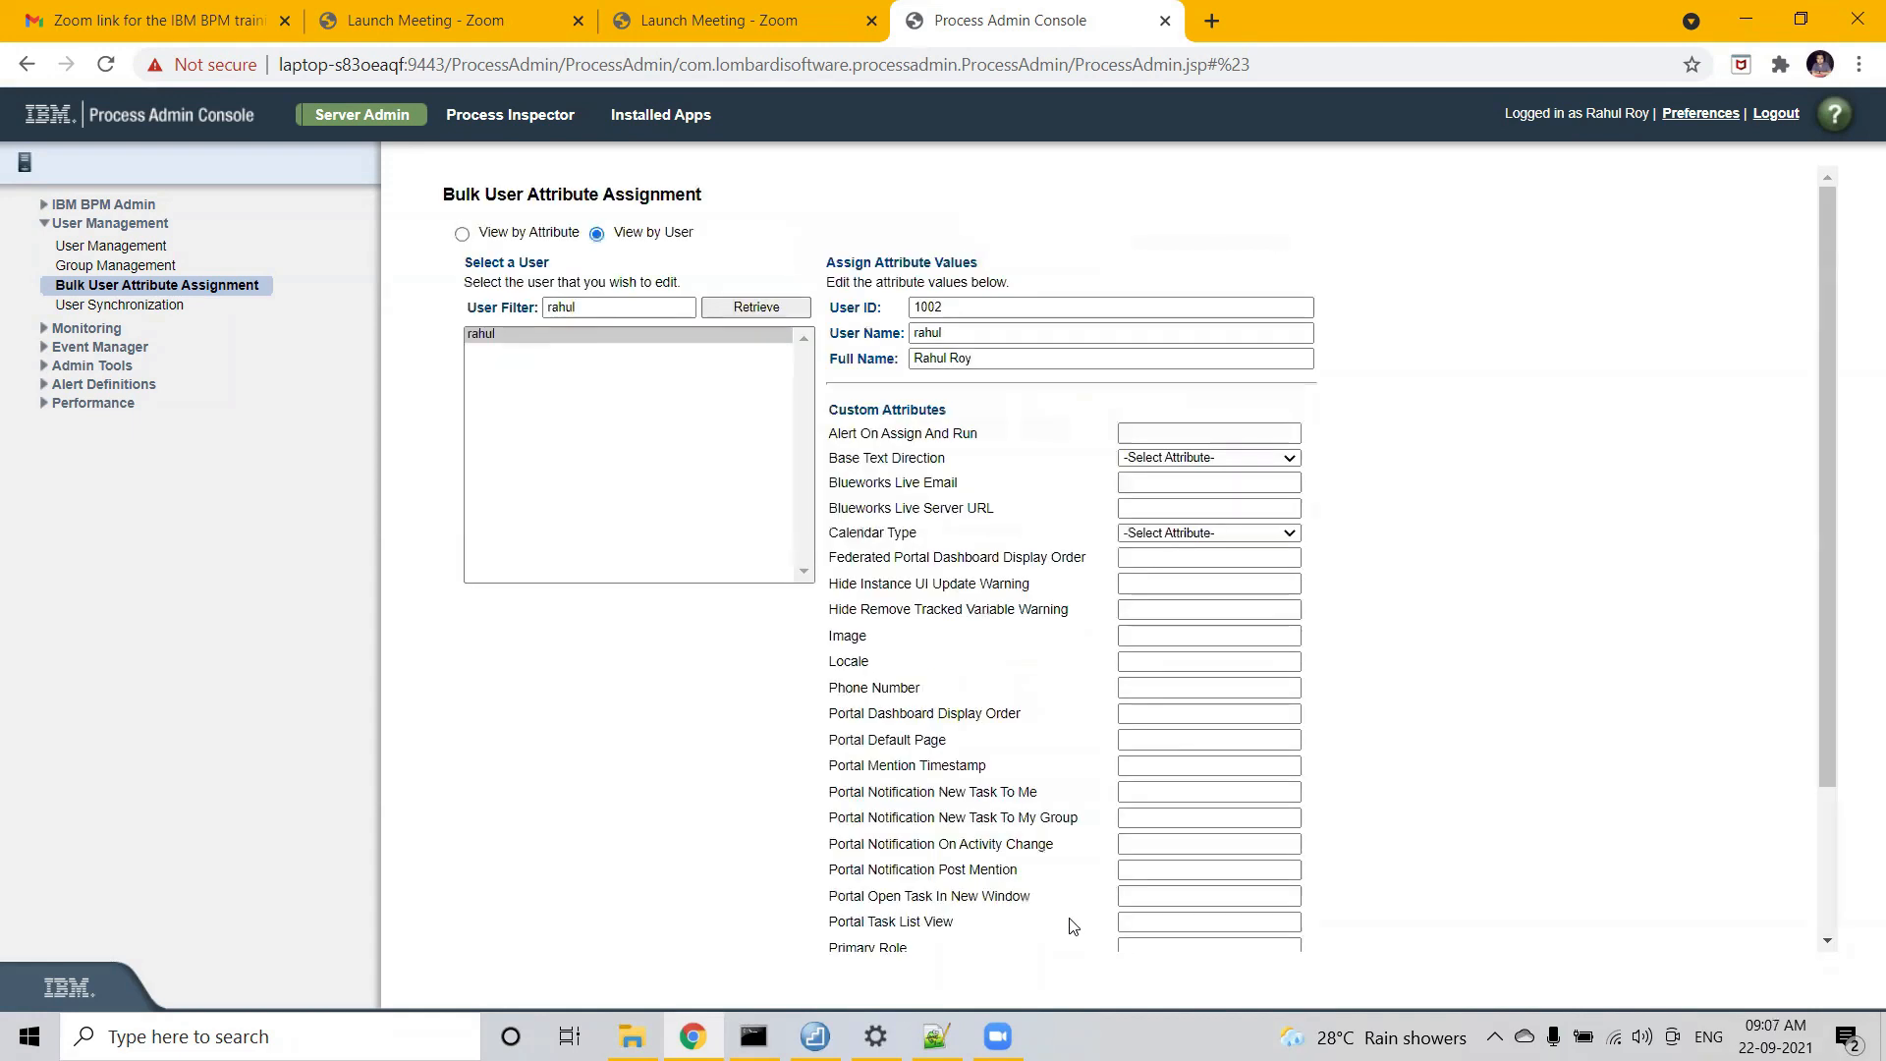
scroll(1414, 864, down, 2)
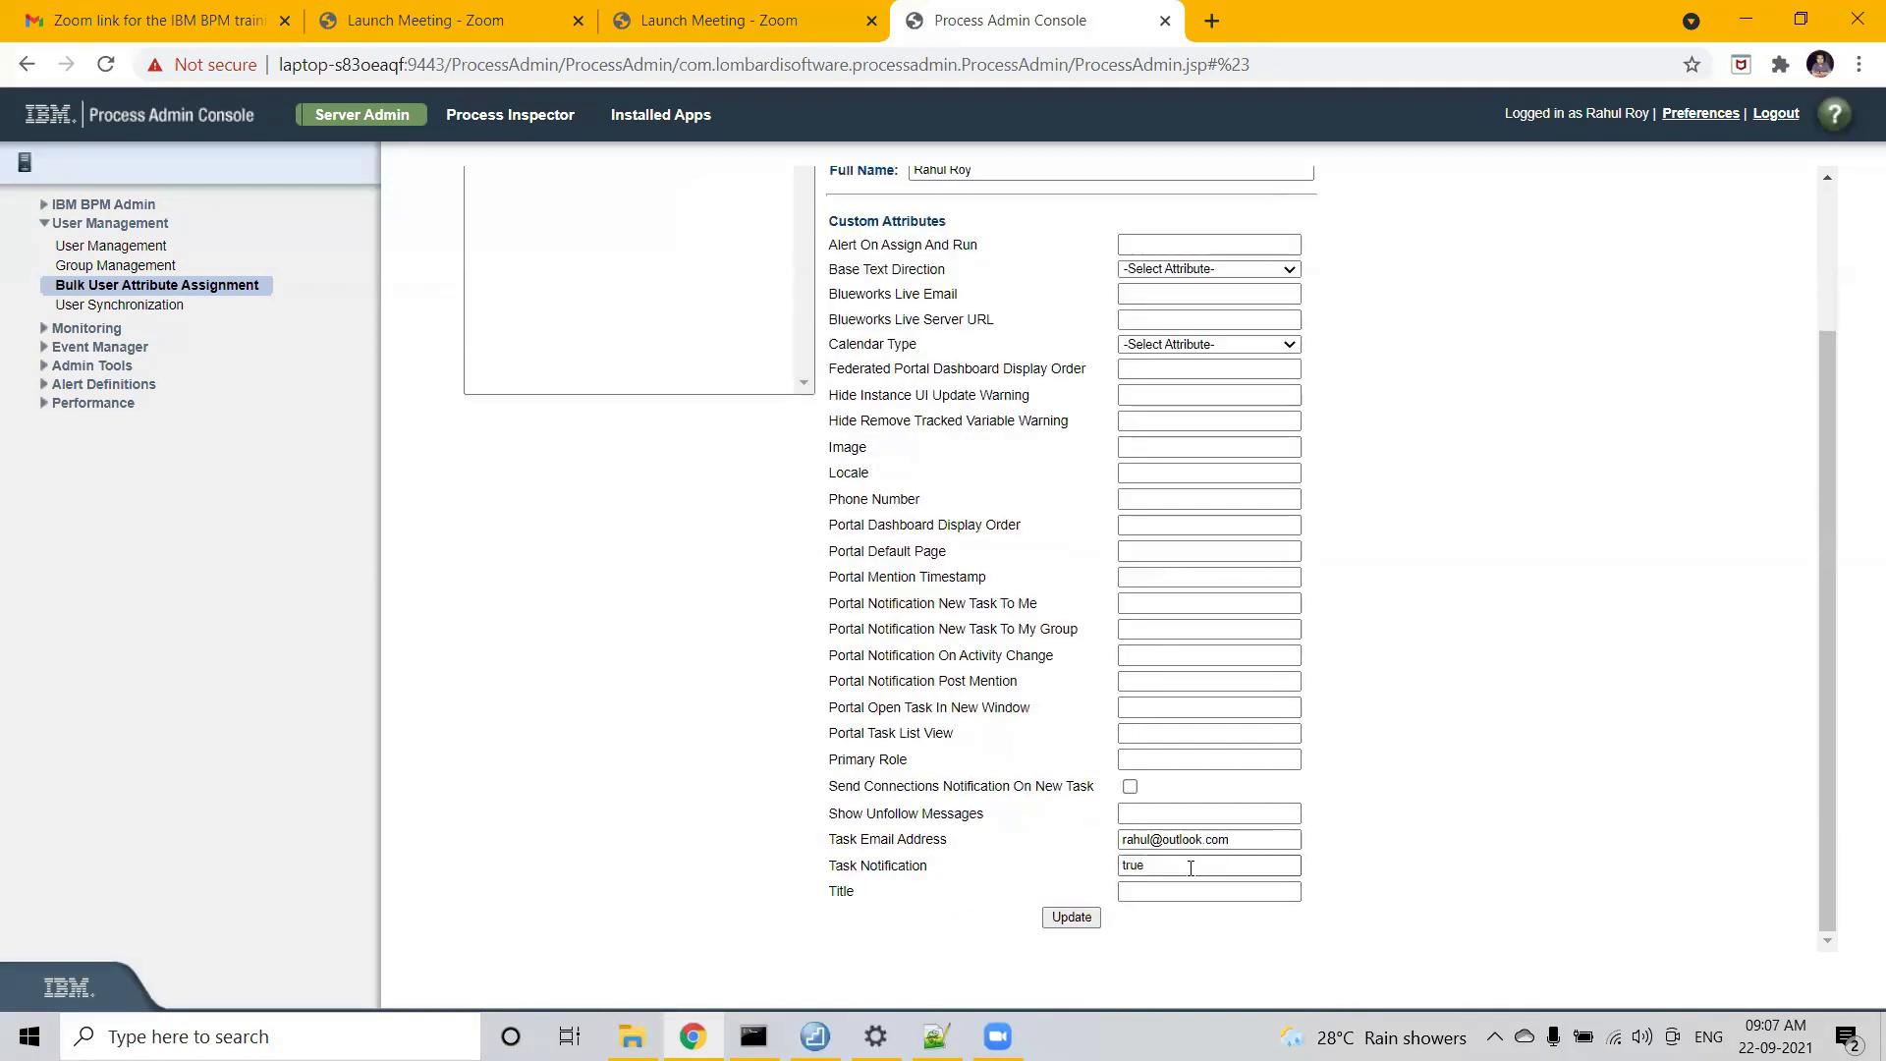
scroll(1264, 854, up, 2)
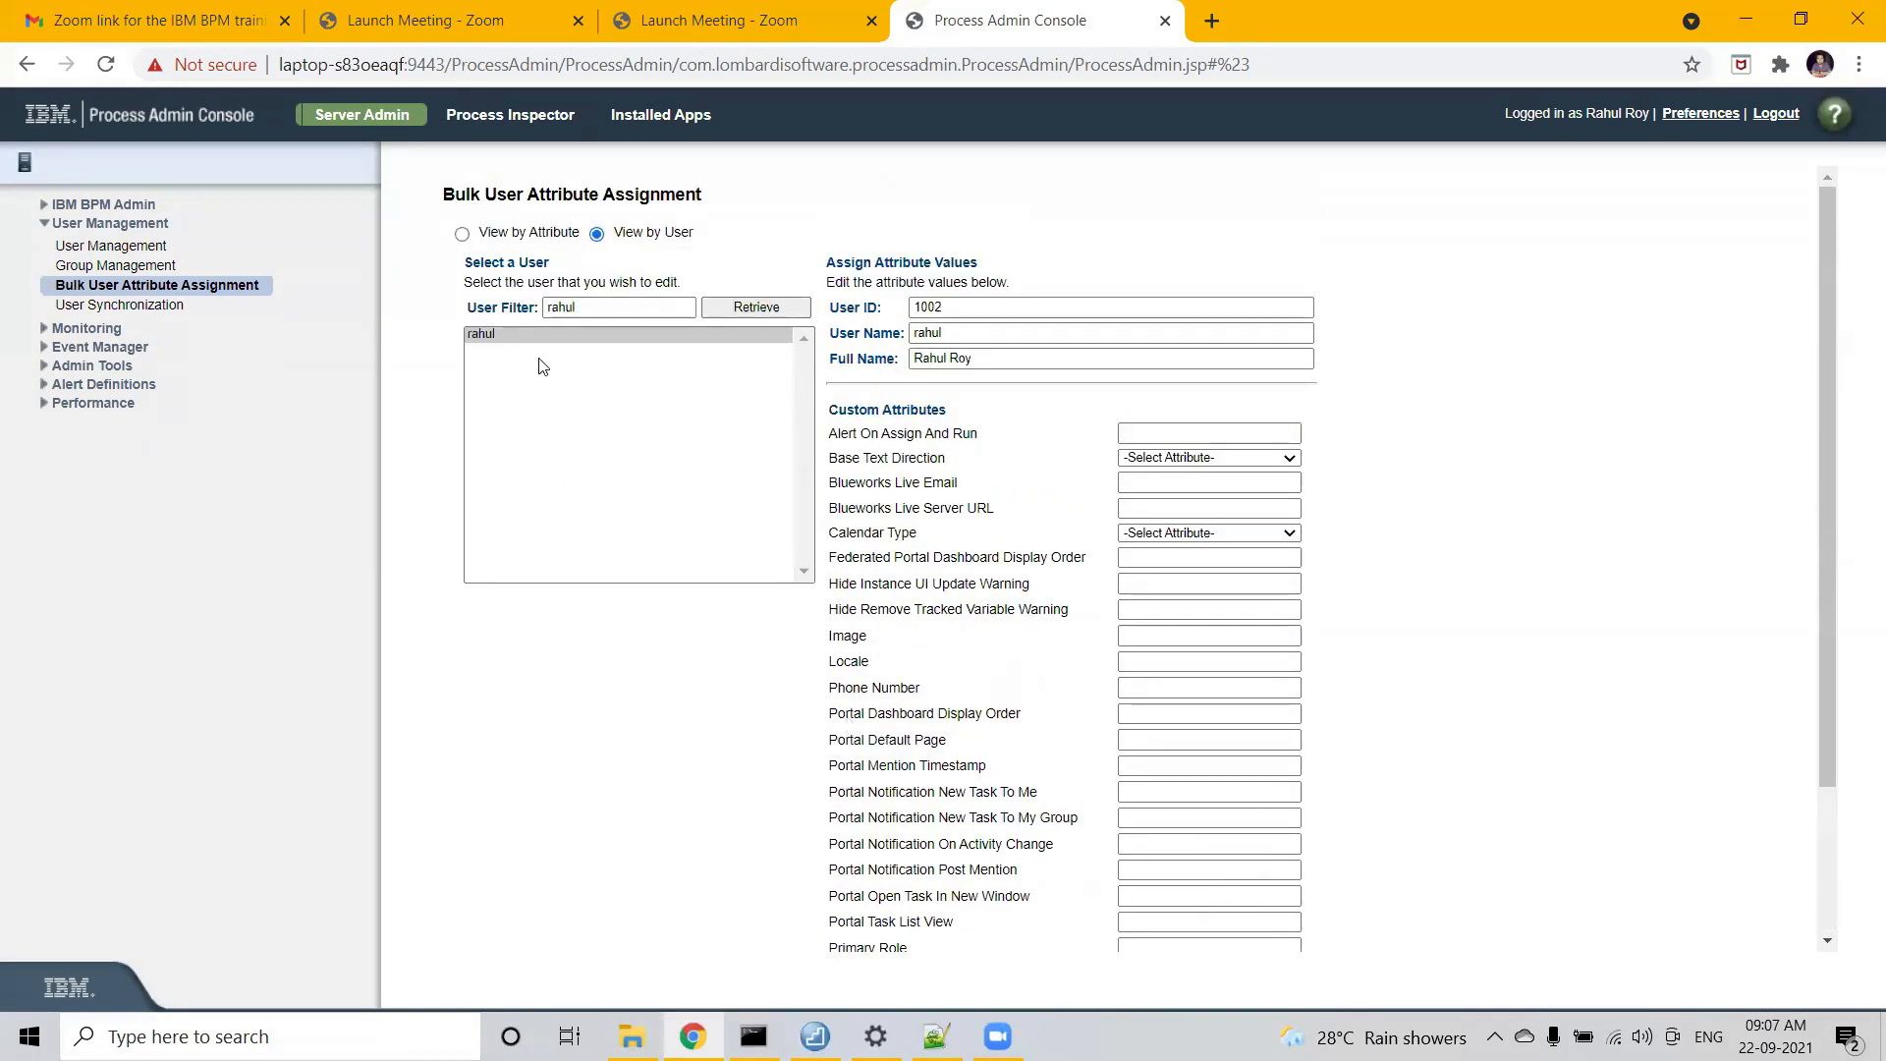
click(745, 310)
click(639, 332)
scroll(1572, 687, down, 2)
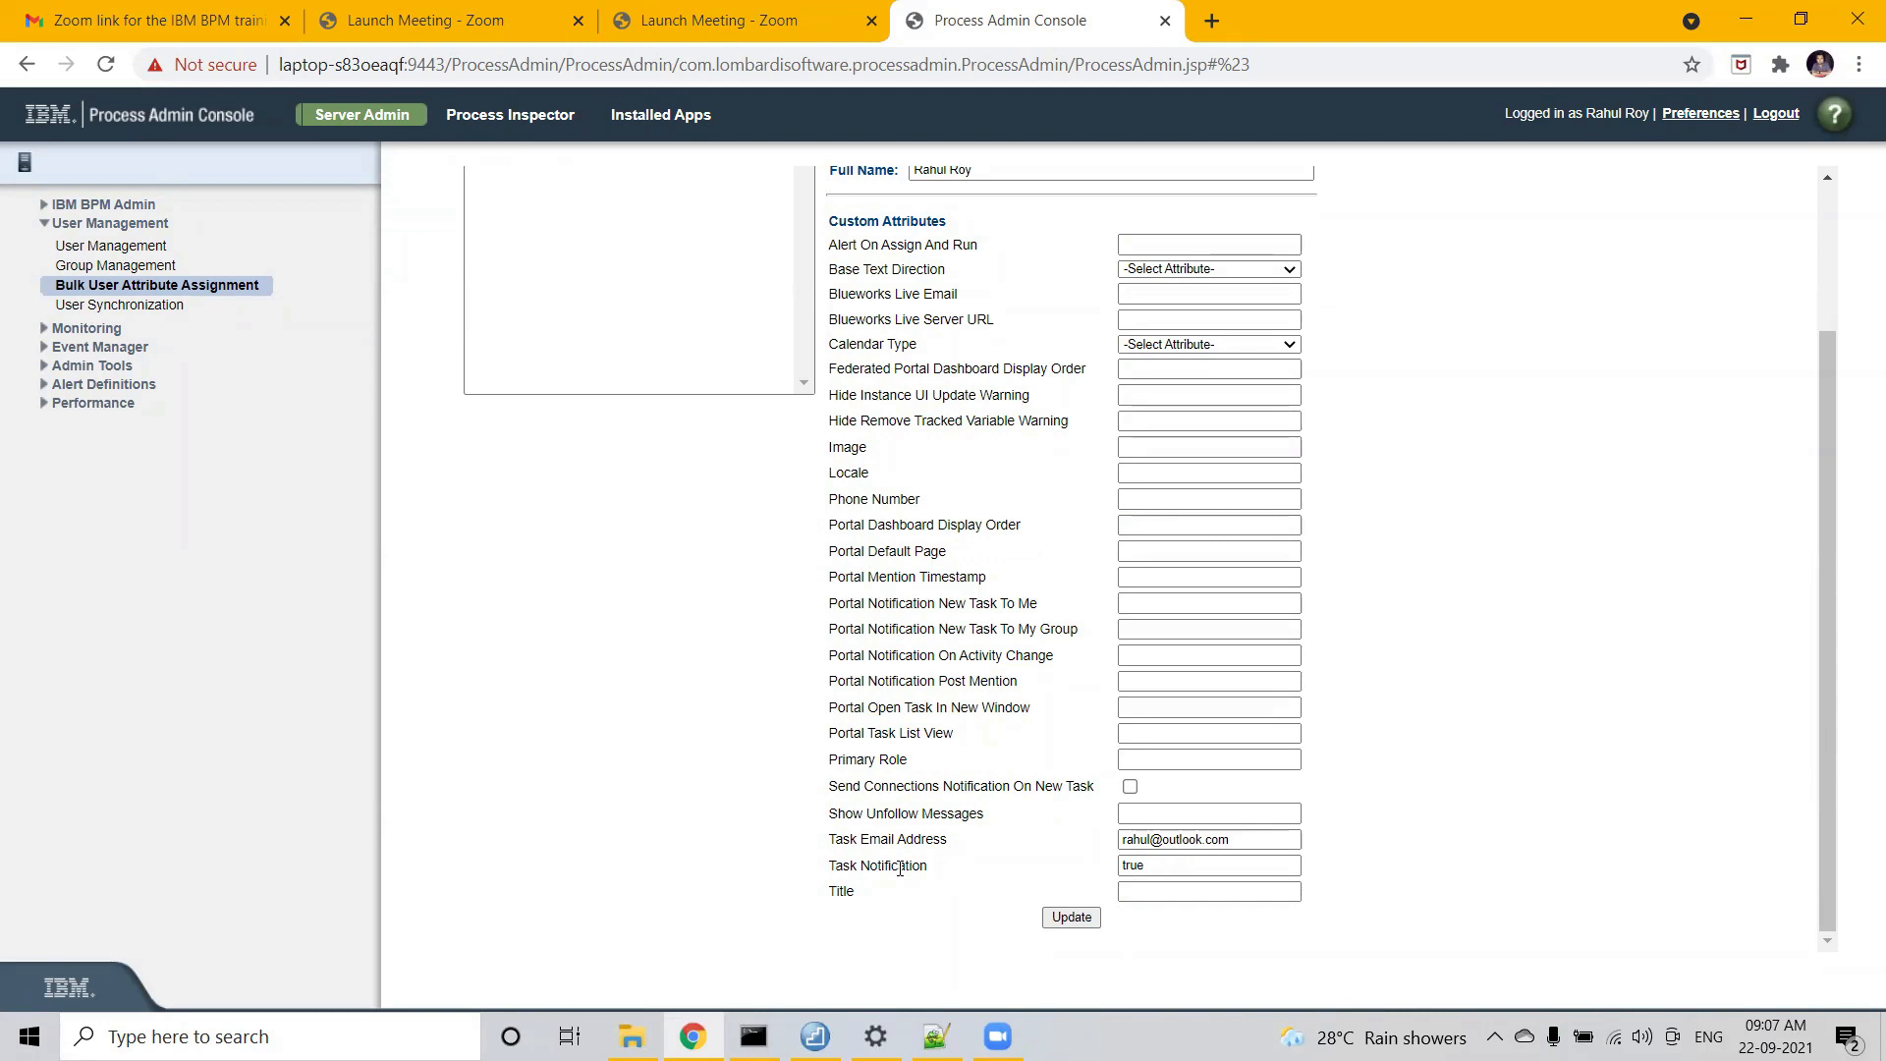
scroll(899, 869, up, 2)
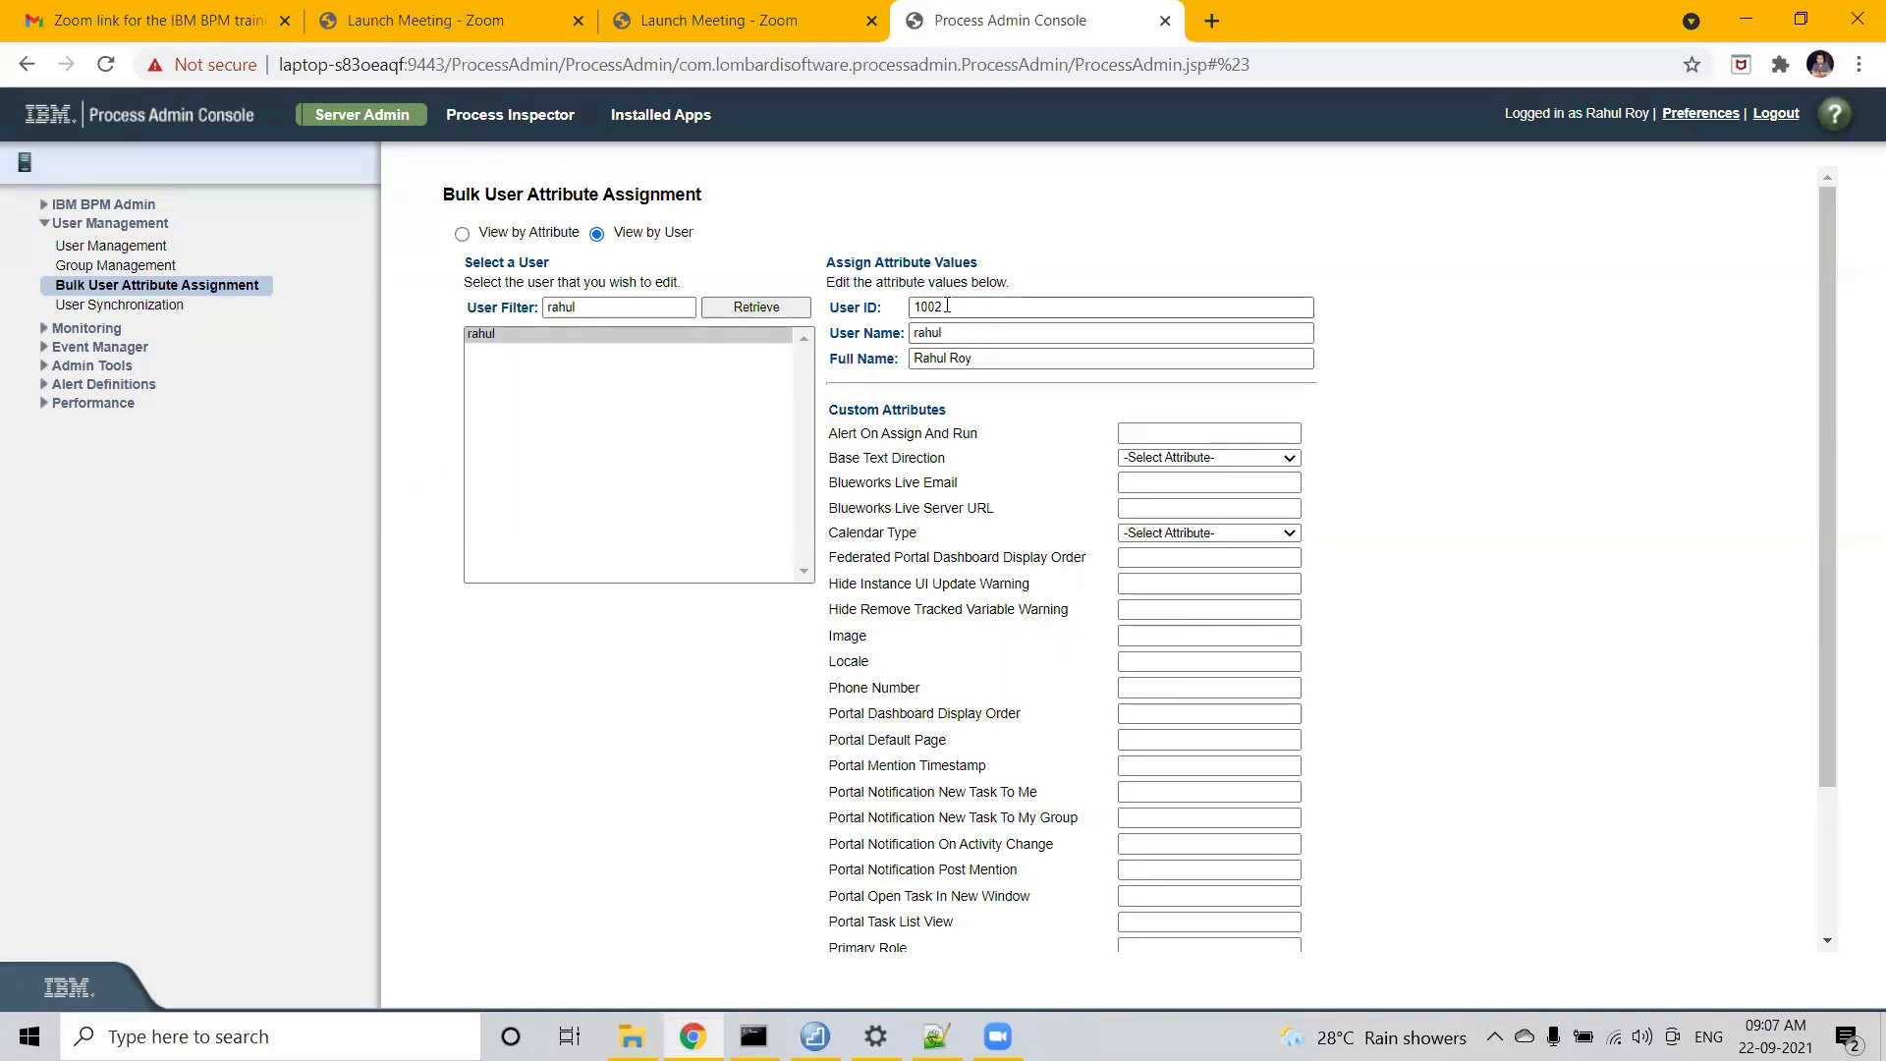
- Go to the User Synchronization page under User Management
drag(884, 308, 830, 308)
click(163, 306)
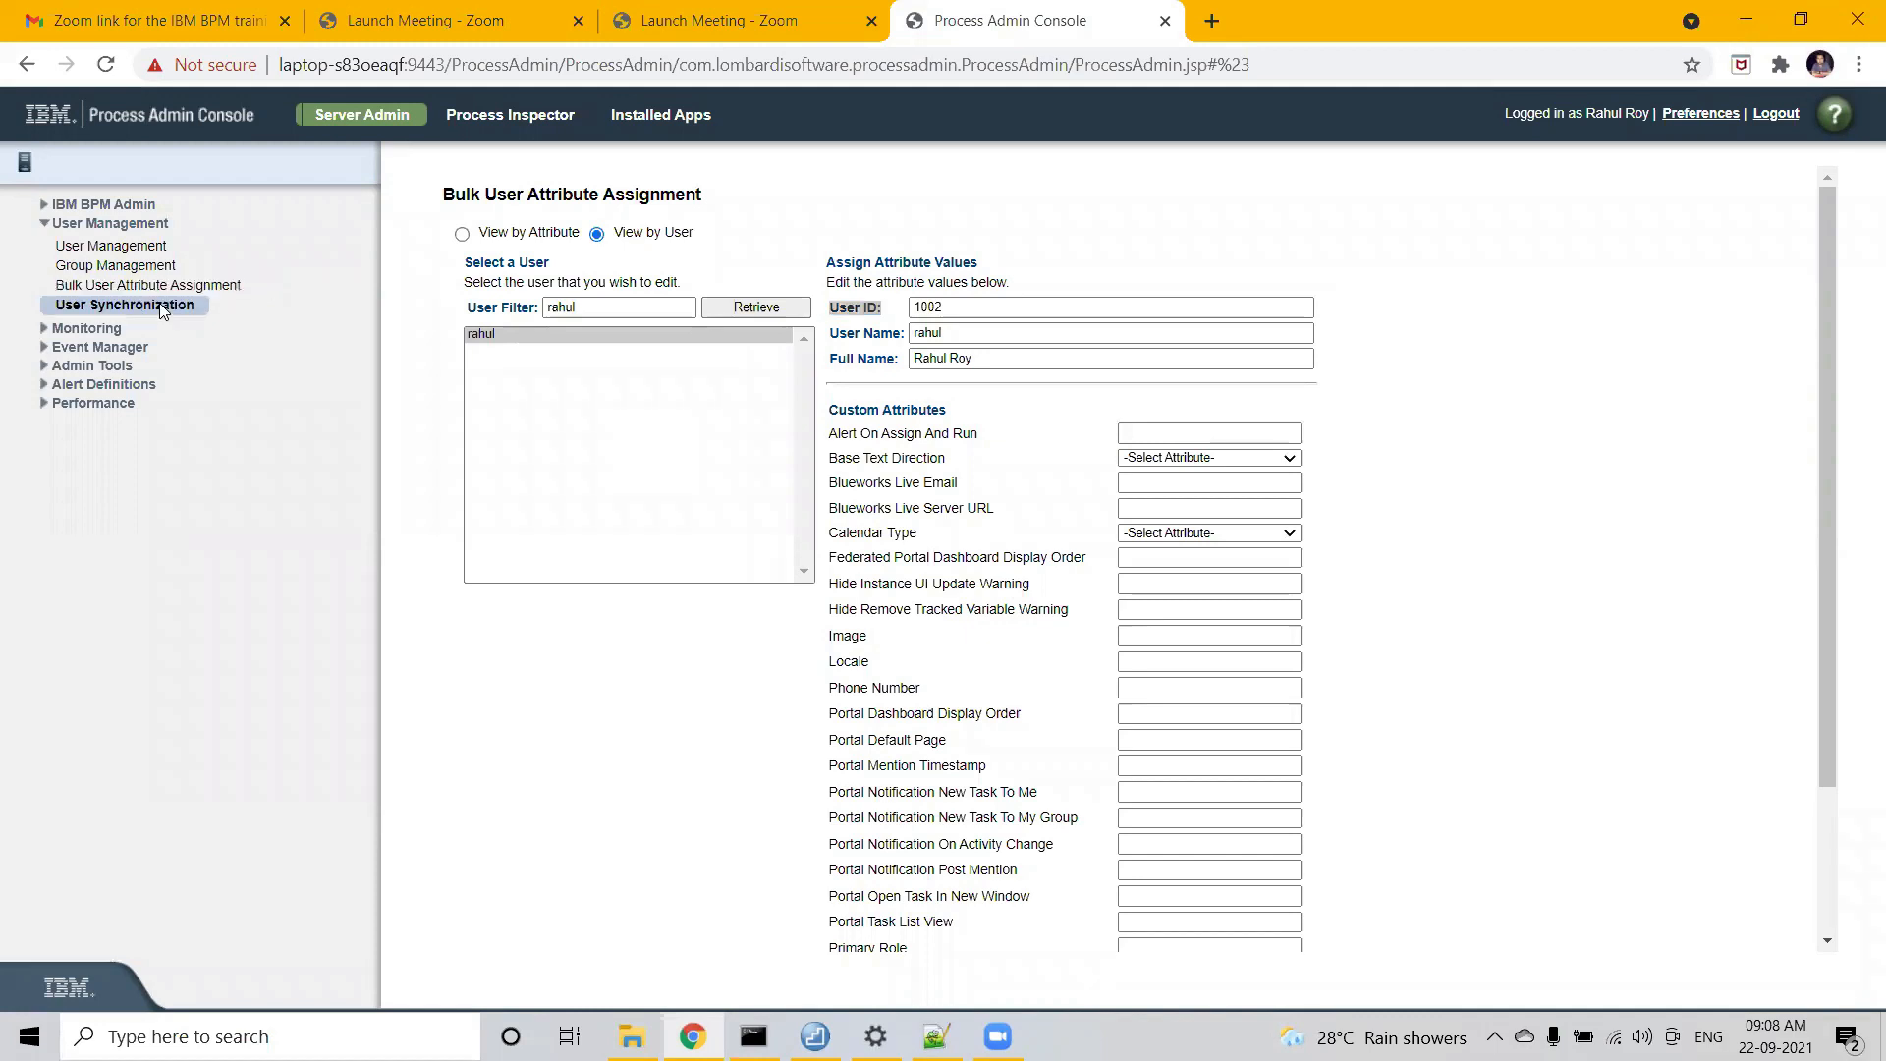
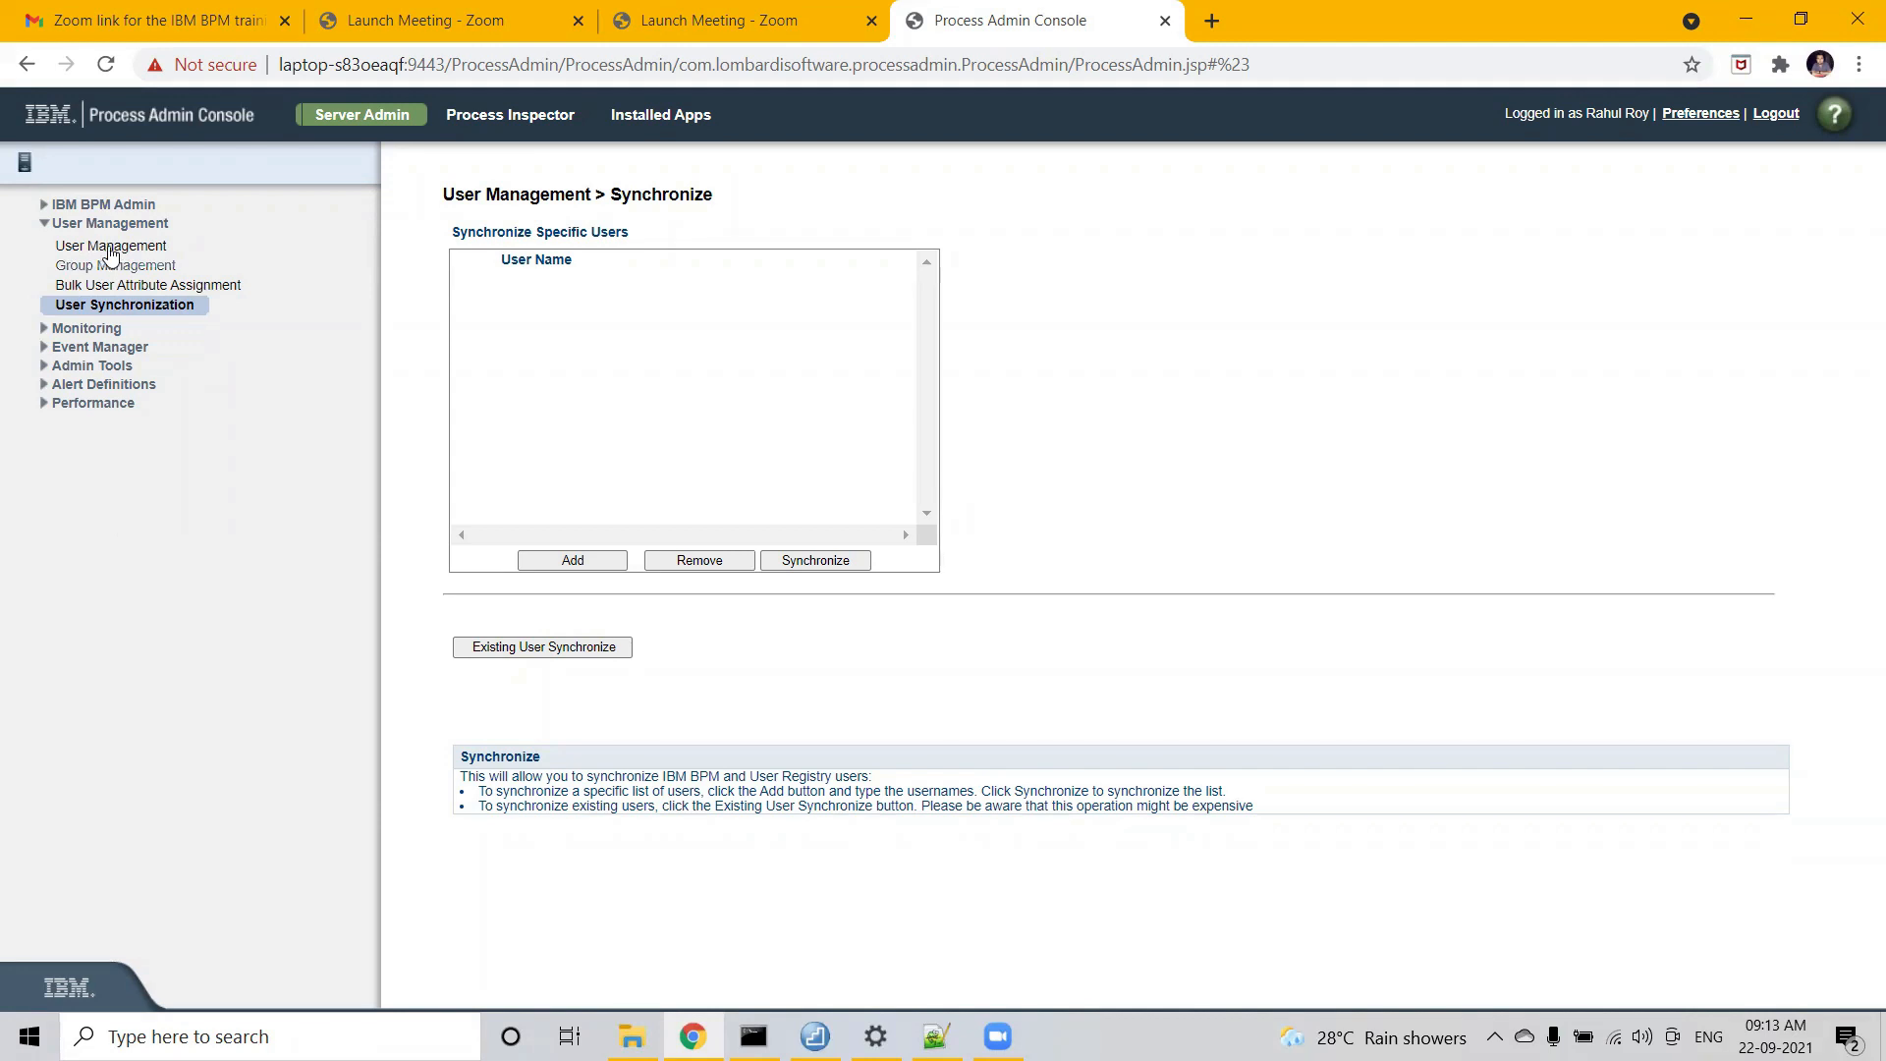
- Open the Maintain User Settings page under User Management in the left tree
click(110, 252)
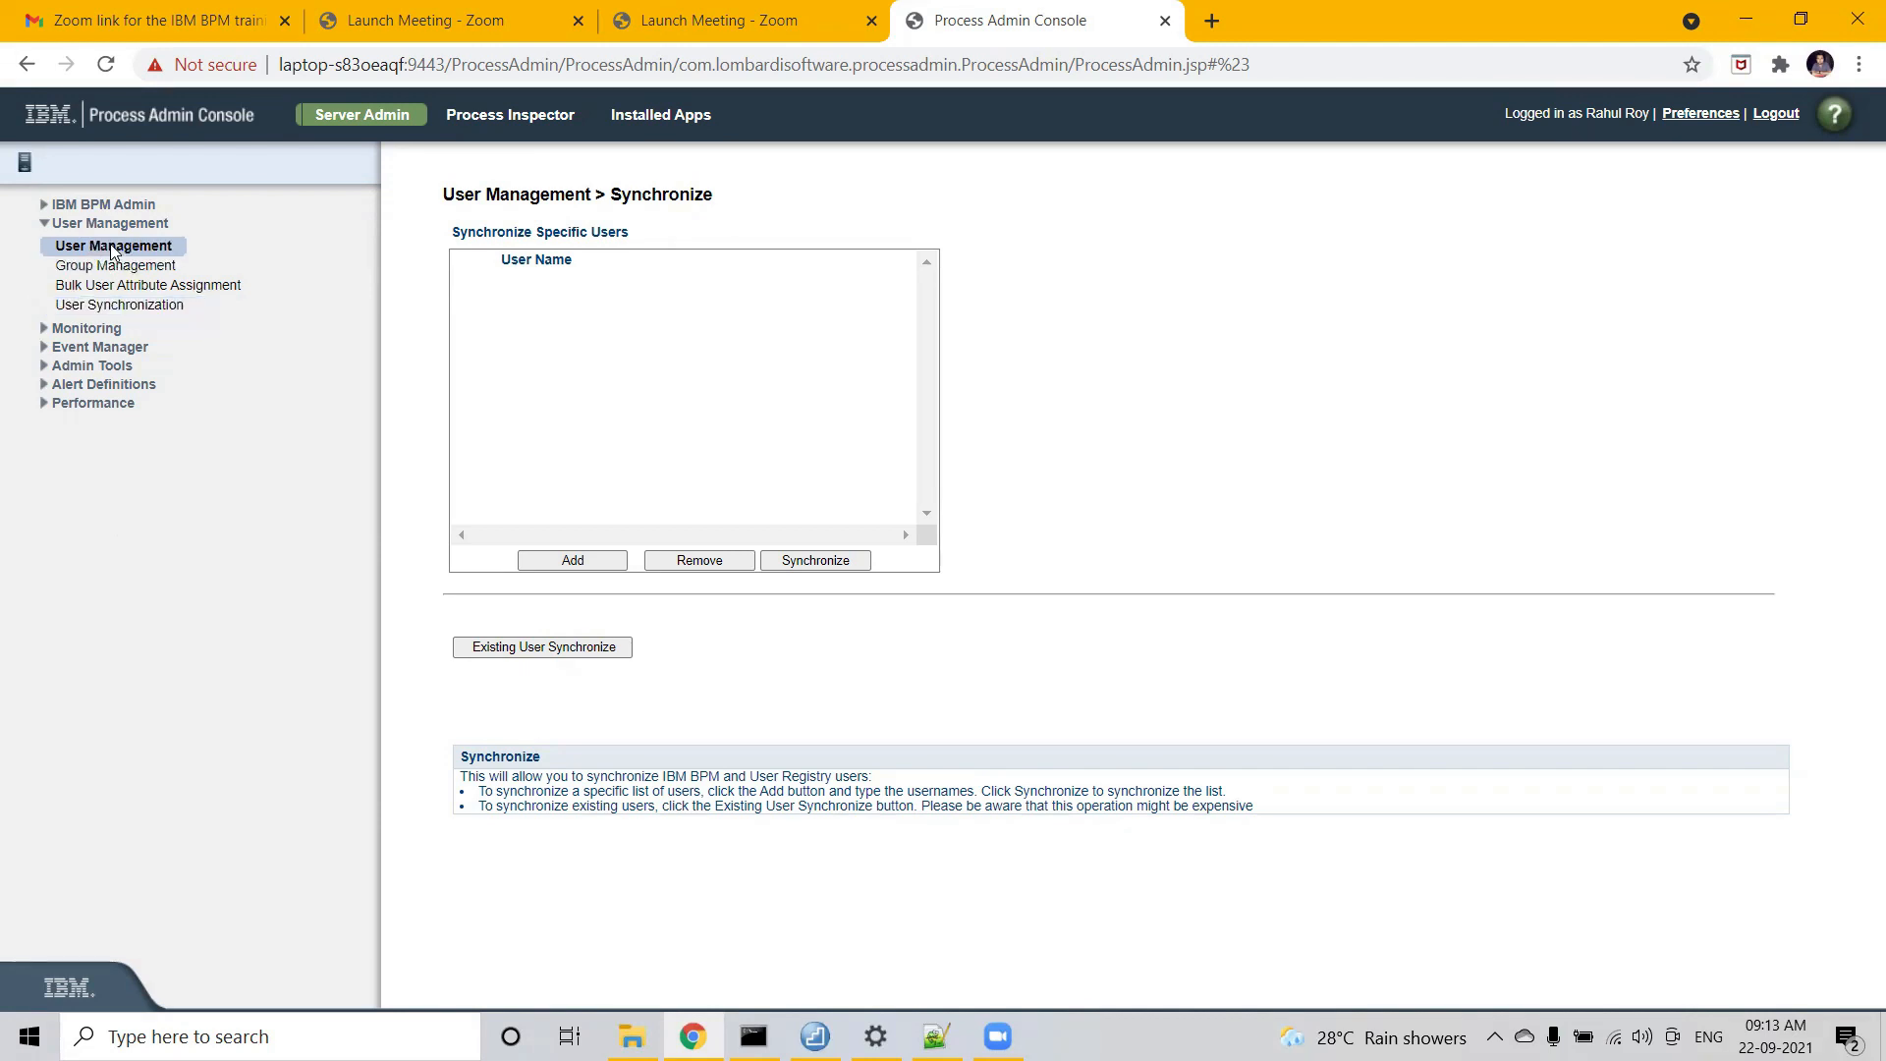
- Enter a user's name in the Retrieve Profile field, then switch back to User Synchronization
click(509, 269)
text(a)
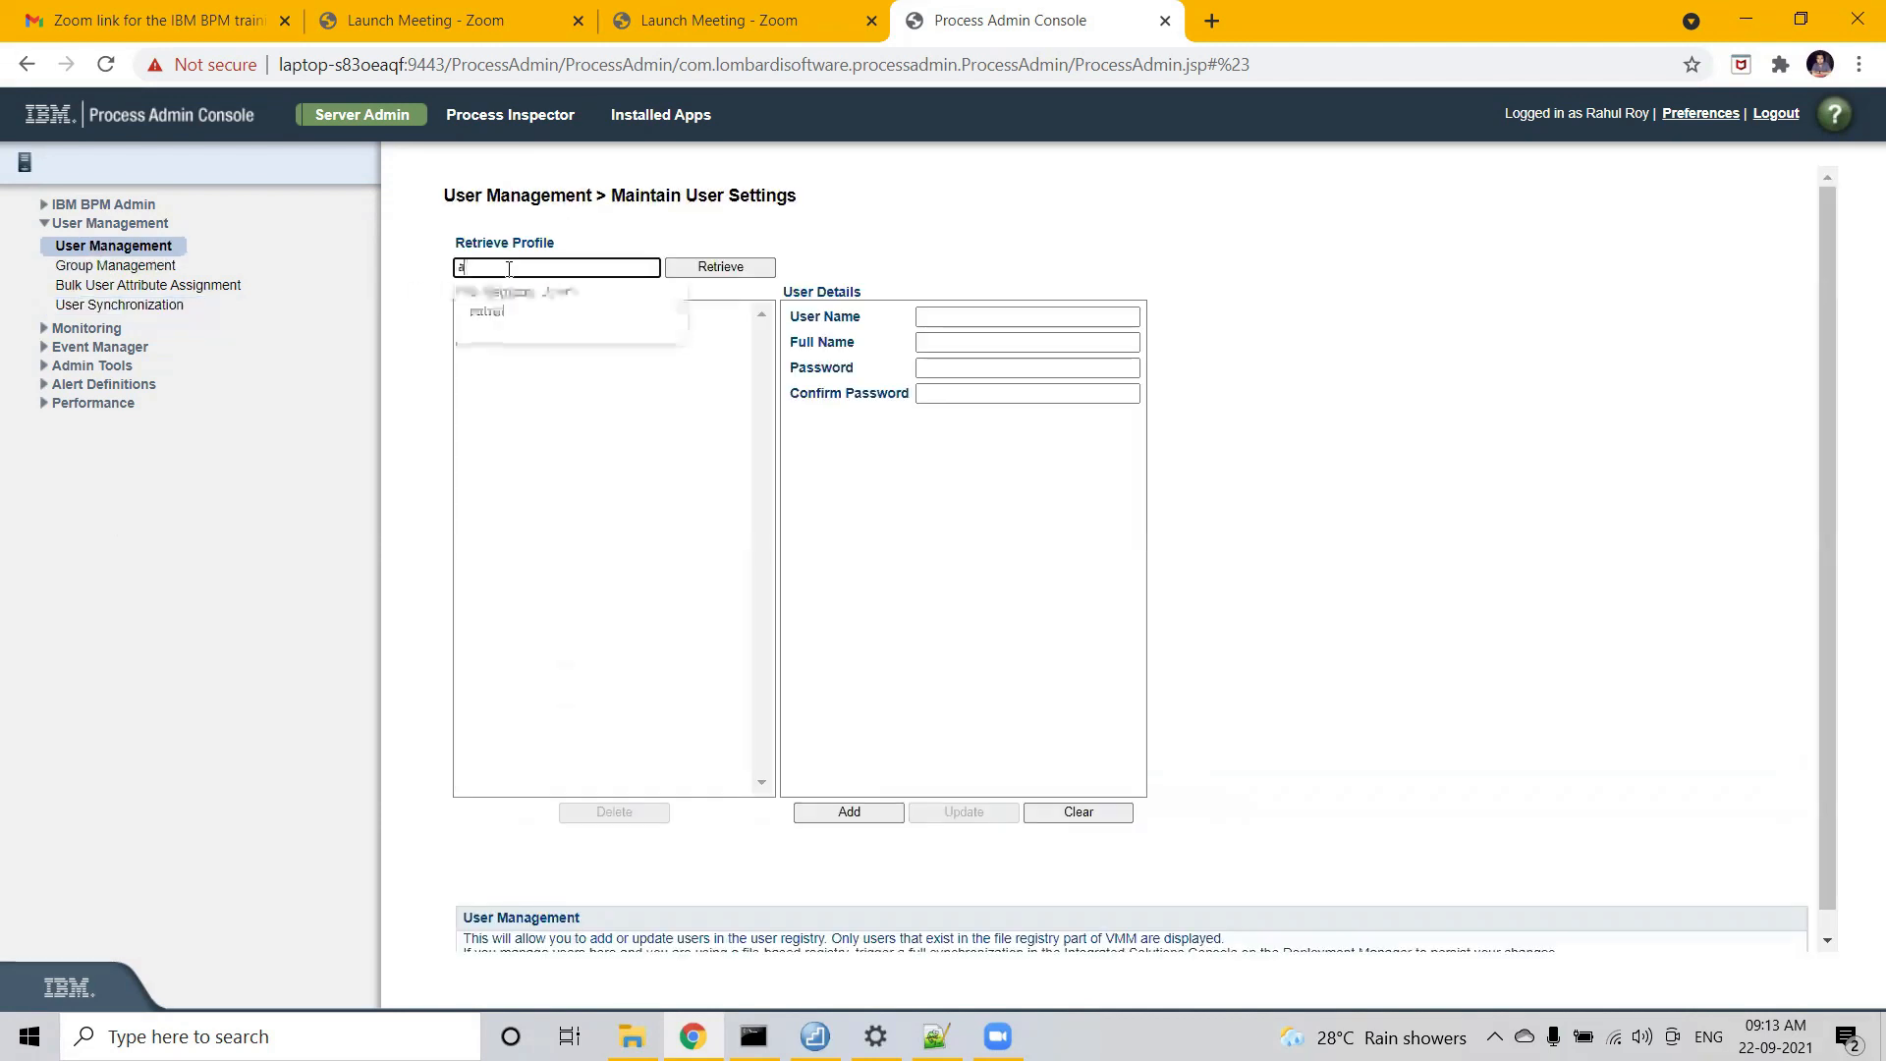
text(lex)
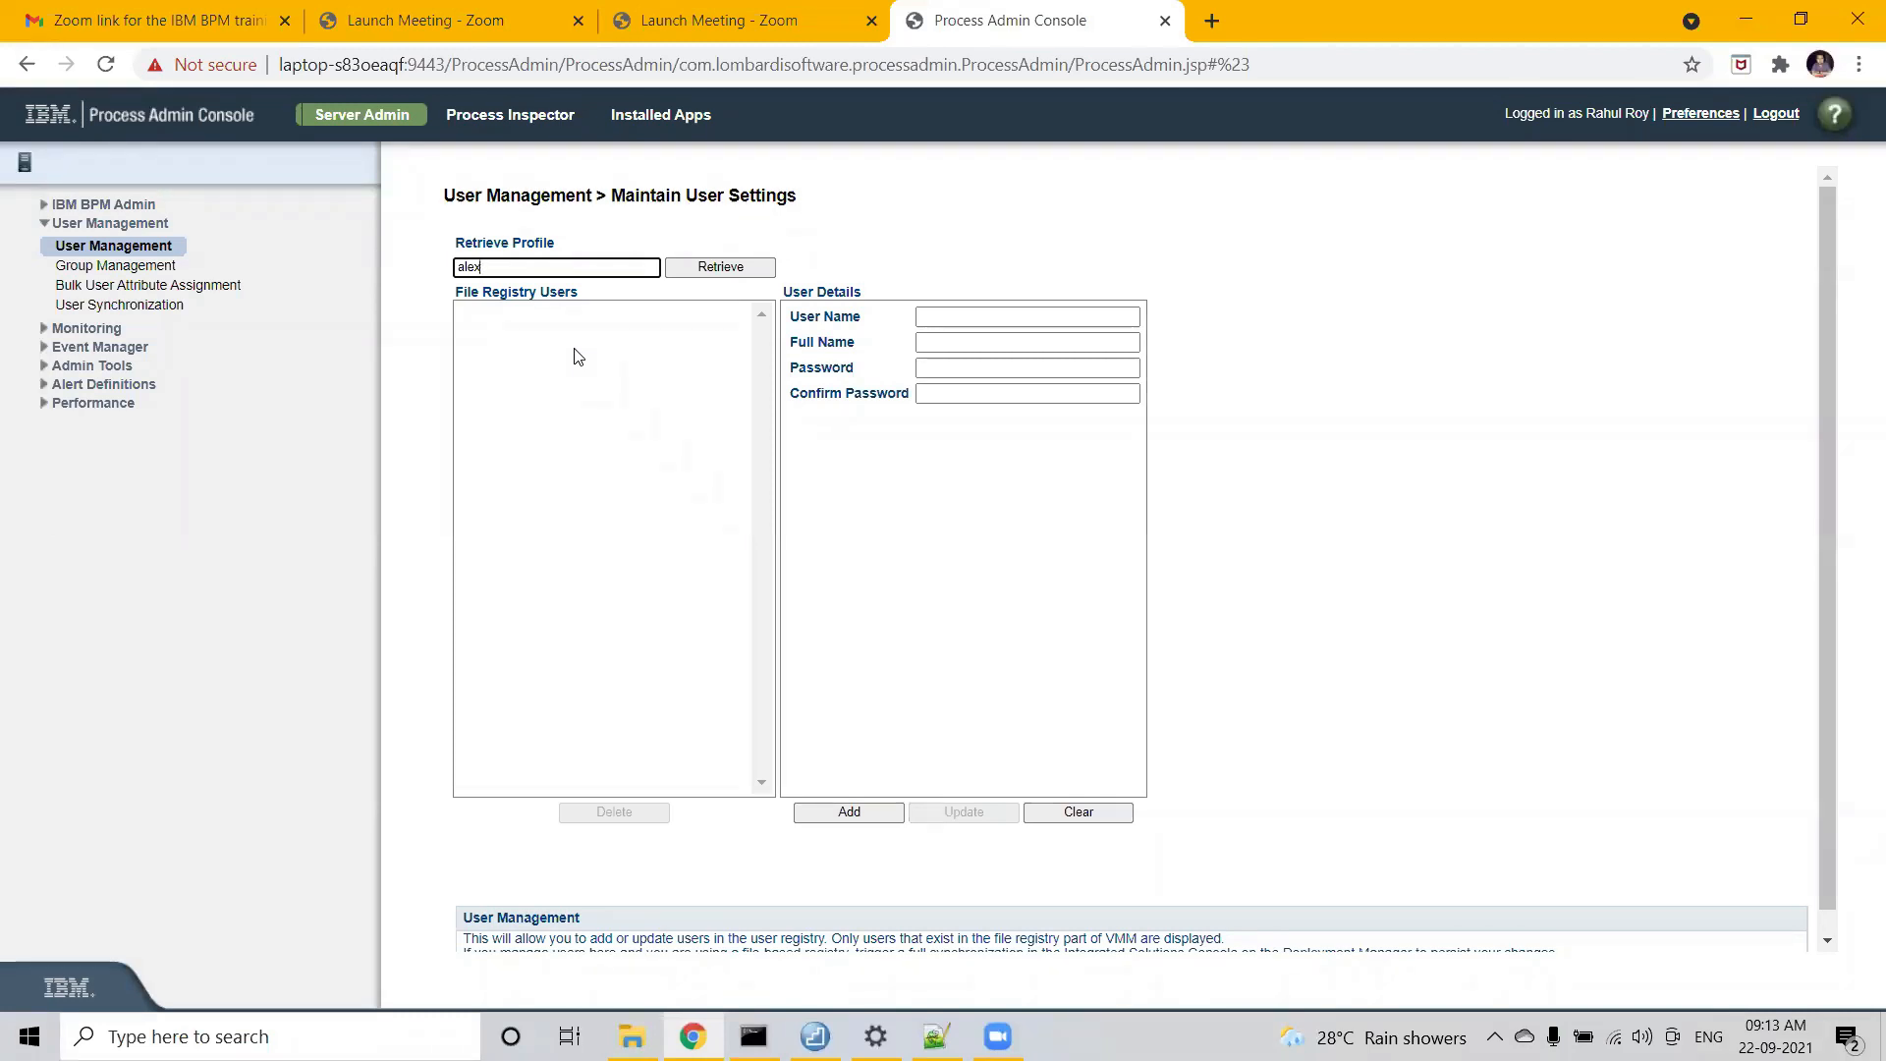
click(128, 310)
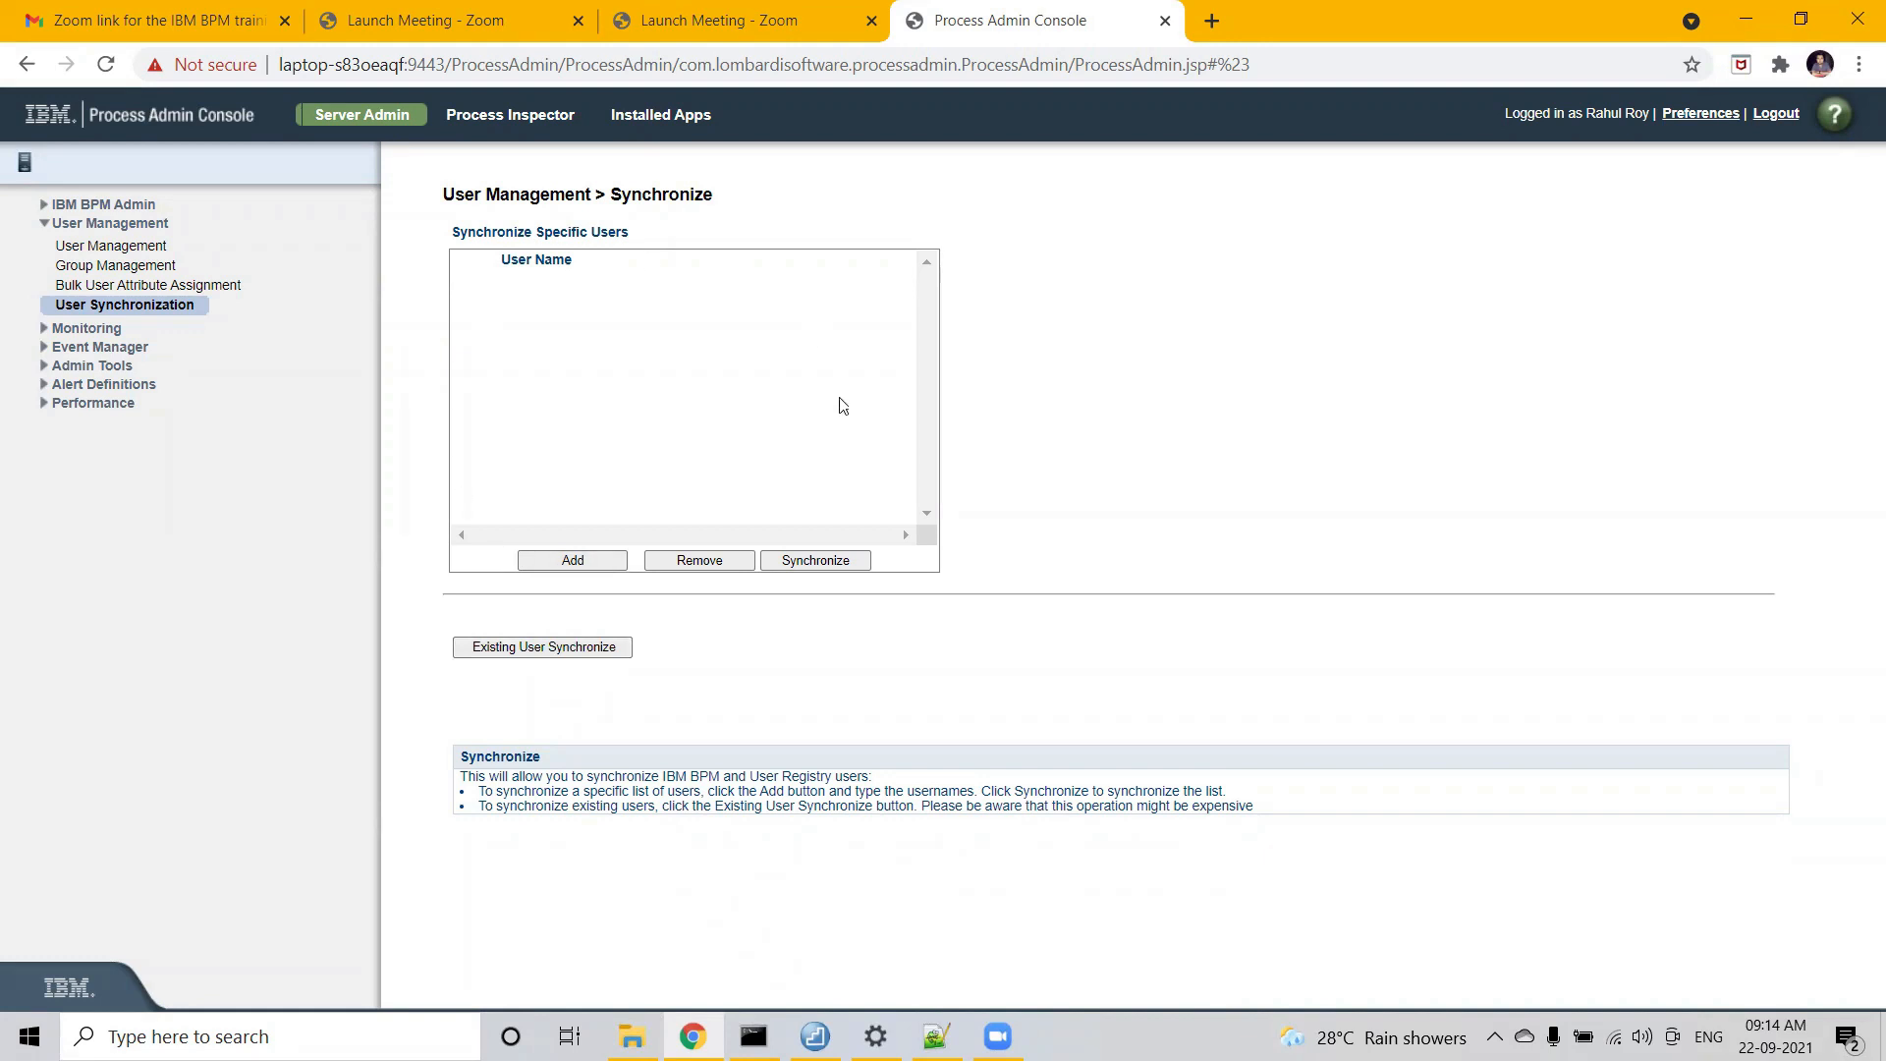
- Add a blank User Name row to Synchronize Specific Users and focus its text field
click(576, 565)
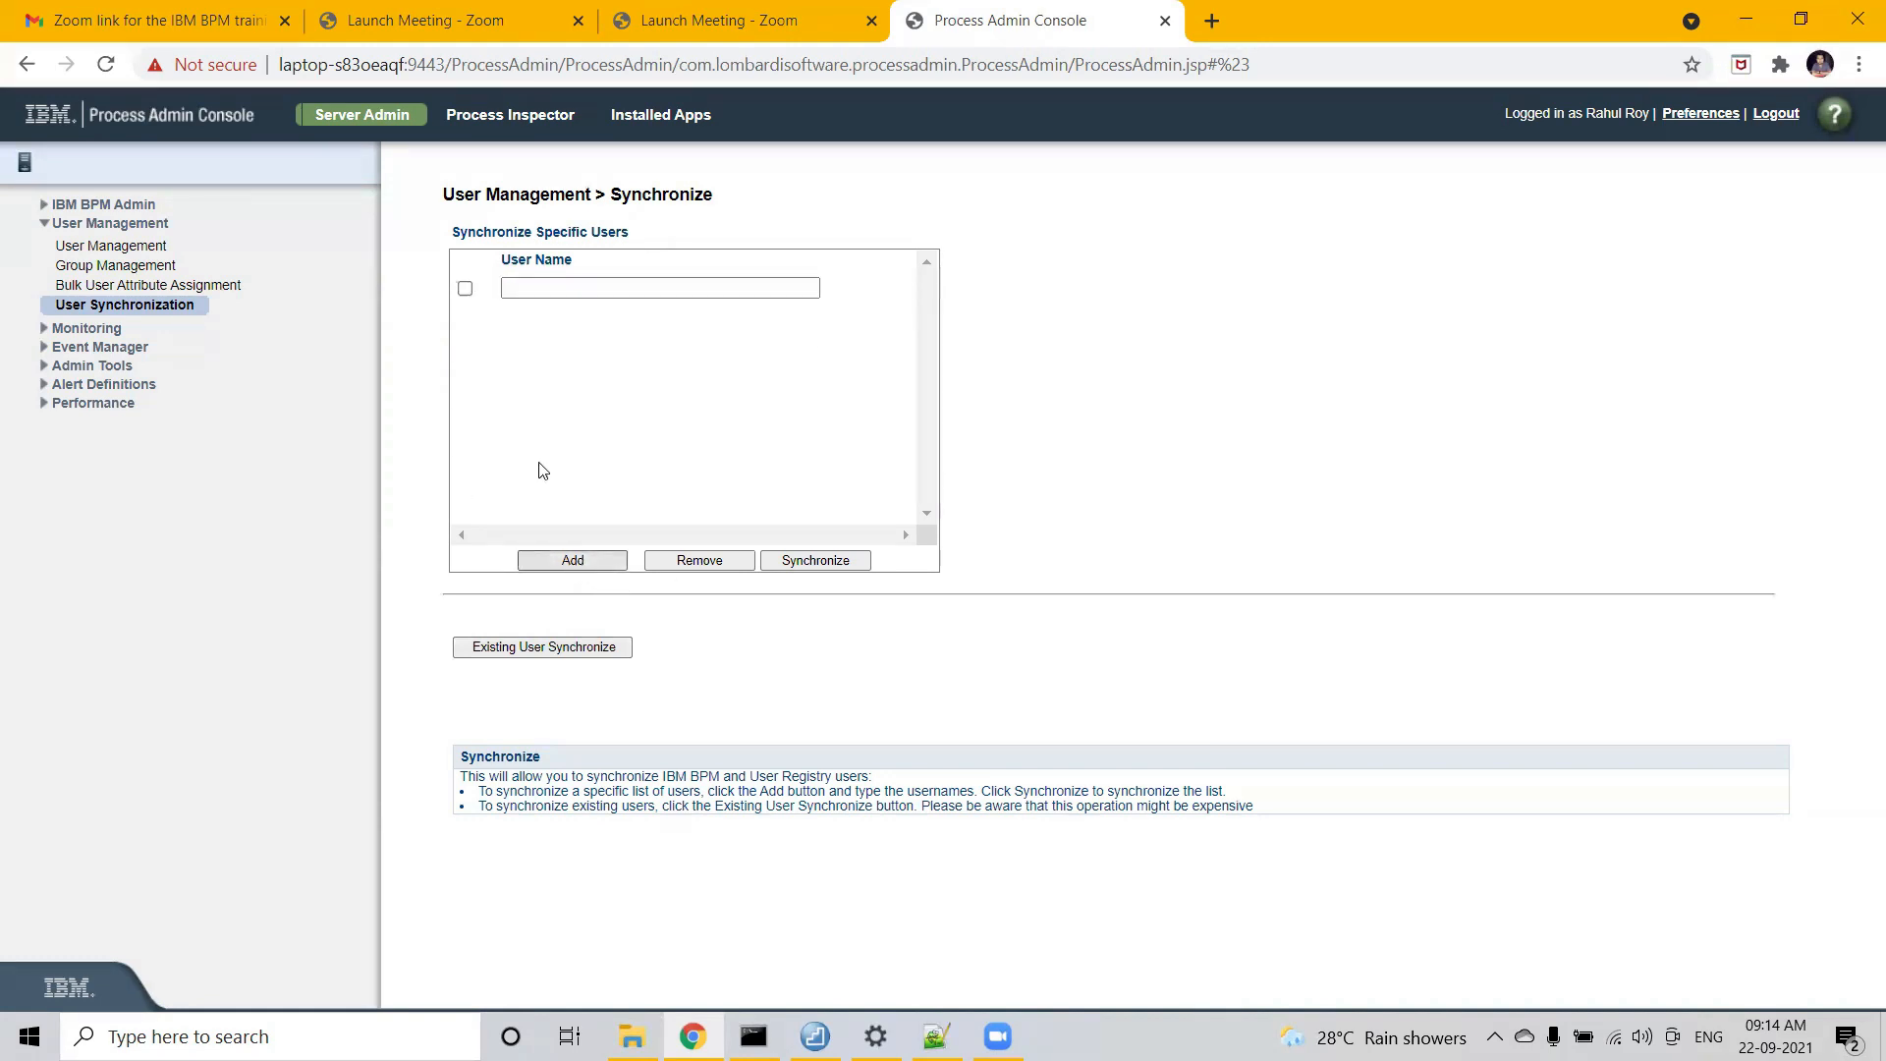
click(625, 287)
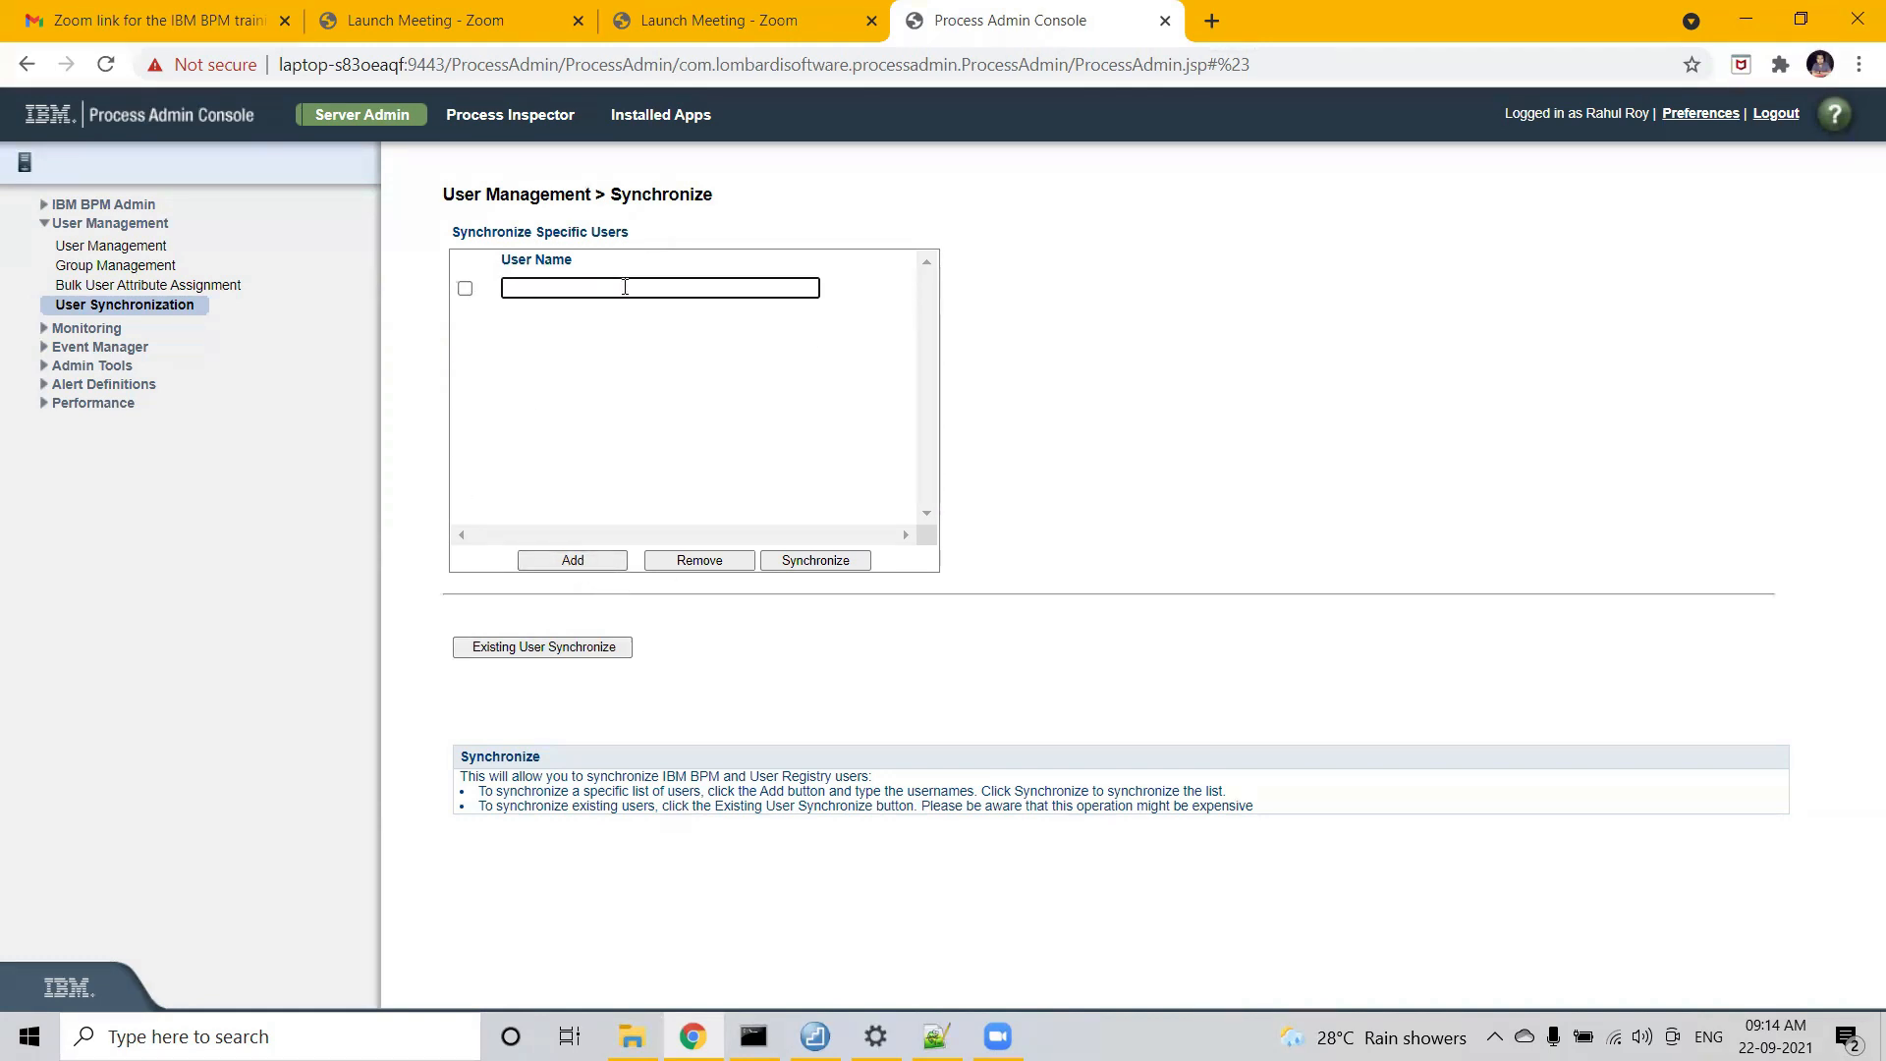